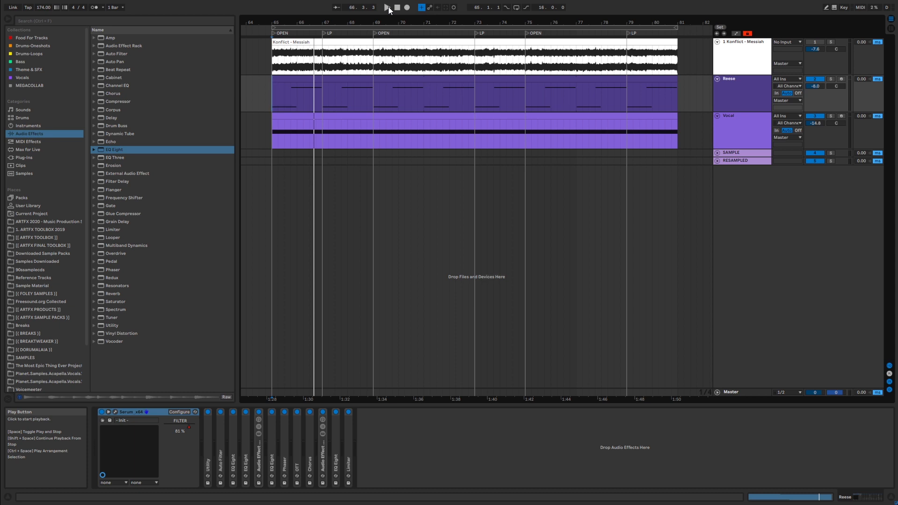
Play the arrangement from the start of the loop, stop it, and audition the selected Reese clip
left_click(388, 6)
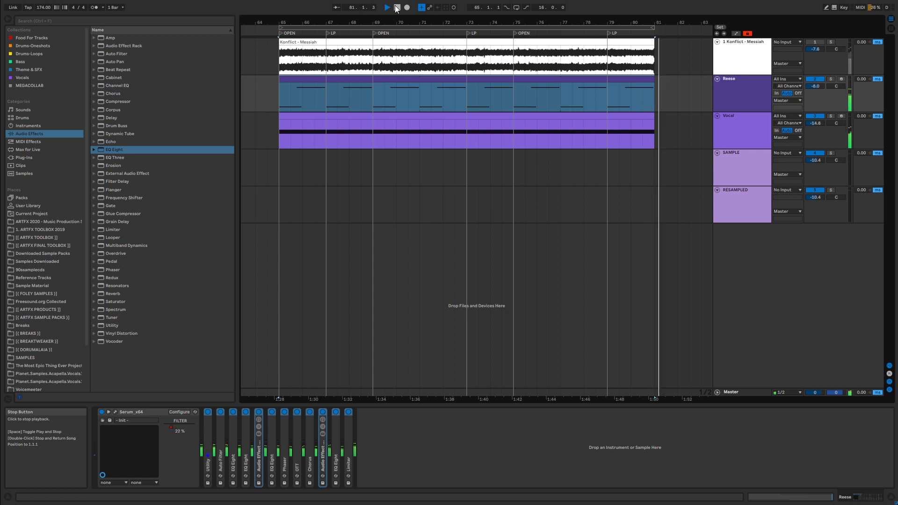
left_click(396, 8)
left_click(381, 100)
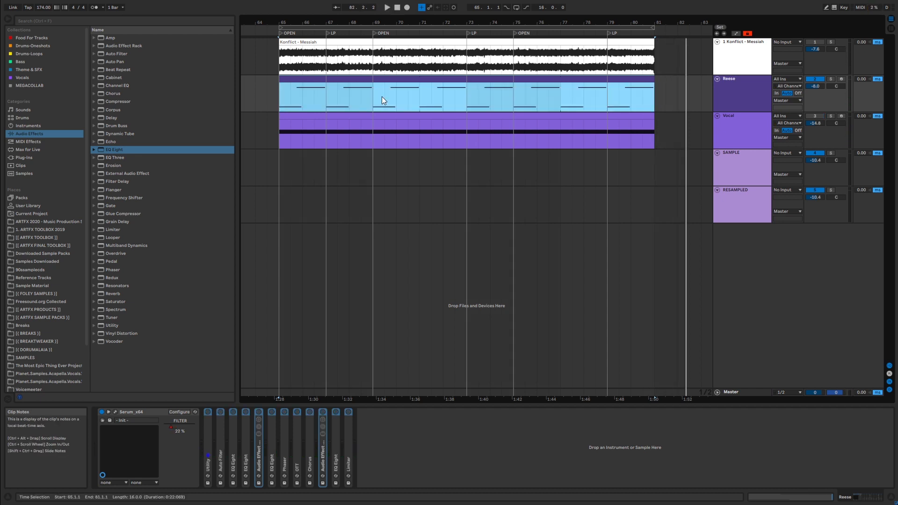
key("space")
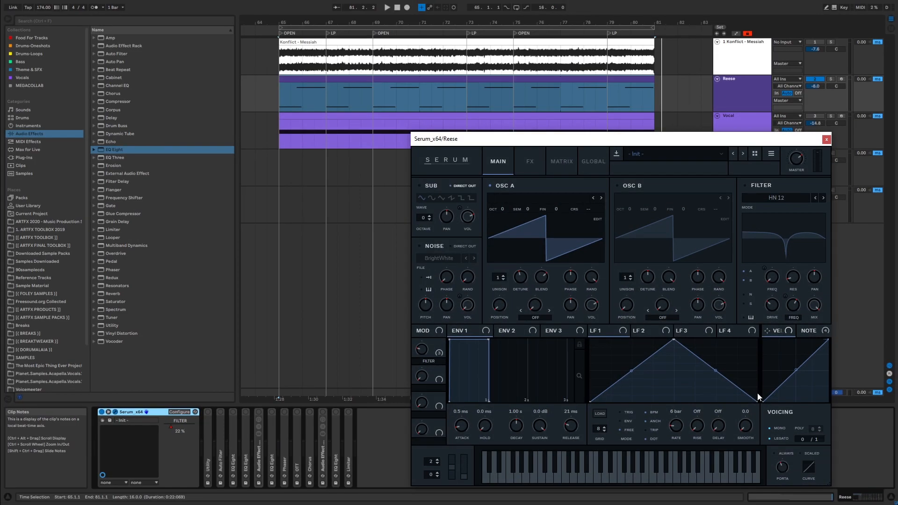
Examine the Reese clip's MIDI notes with the Serum window closed, and return to the track's device chain
double_click(337, 85)
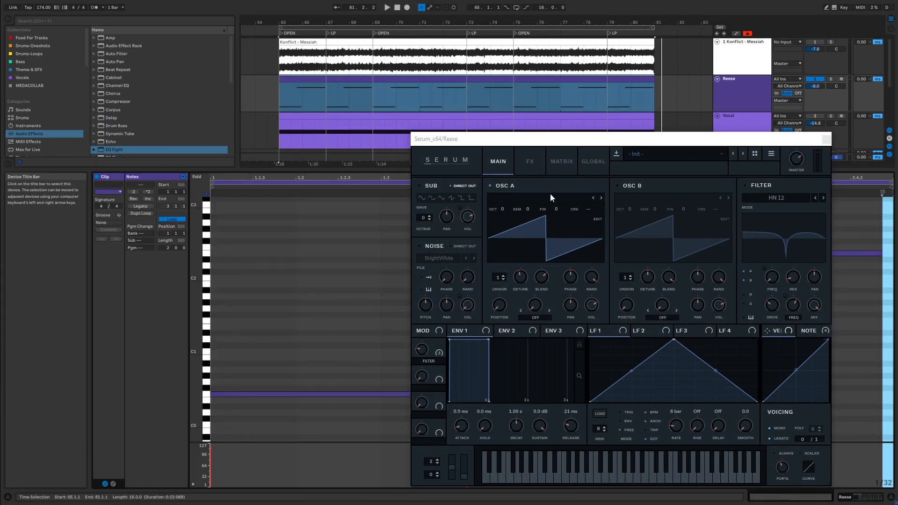
left_click(826, 140)
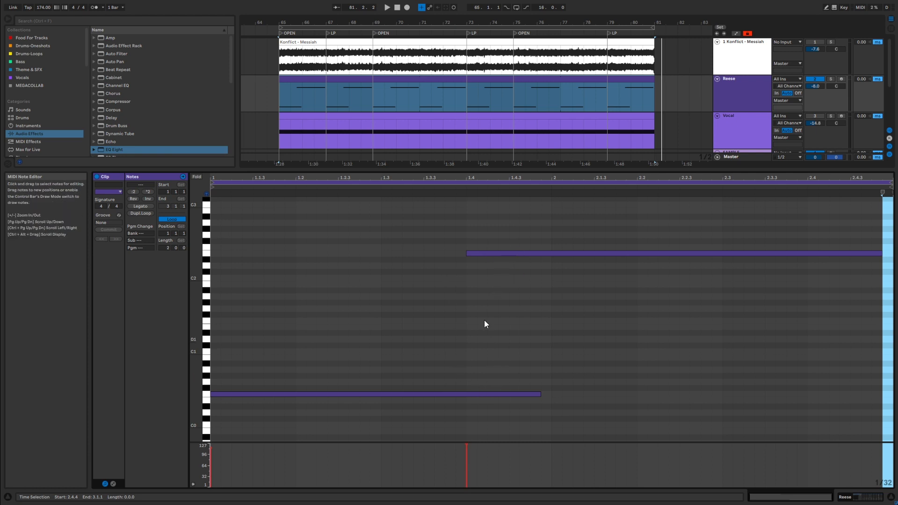
left_click(841, 497)
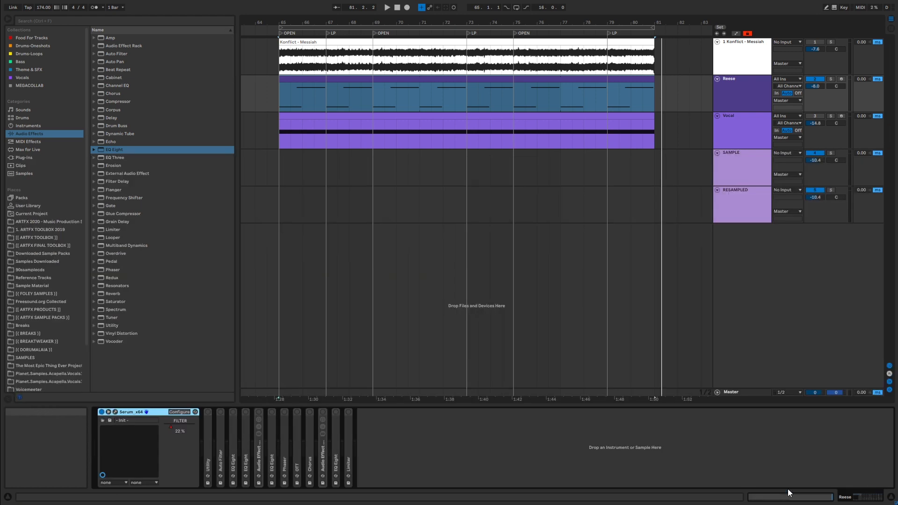
Open Serum on the Reese track and audition the Reese clip with the single-voice saw patch
left_click(115, 412)
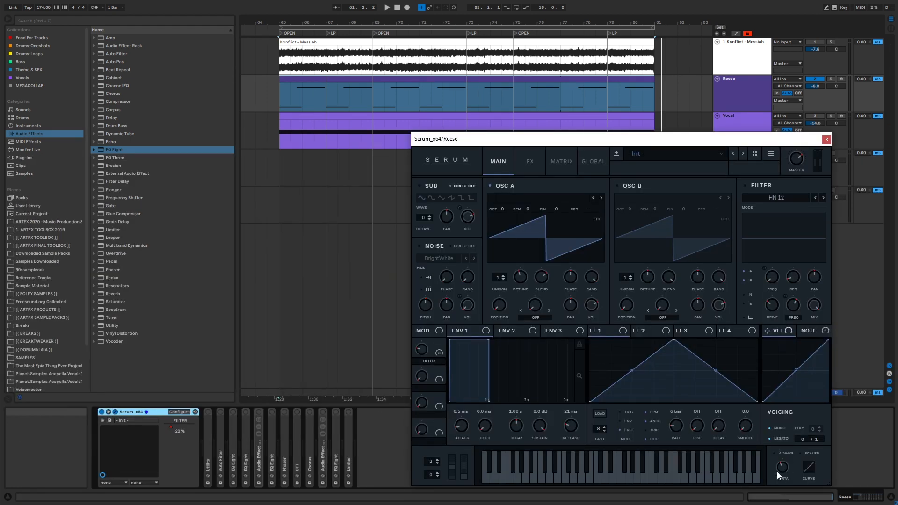
mouse_move(780, 467)
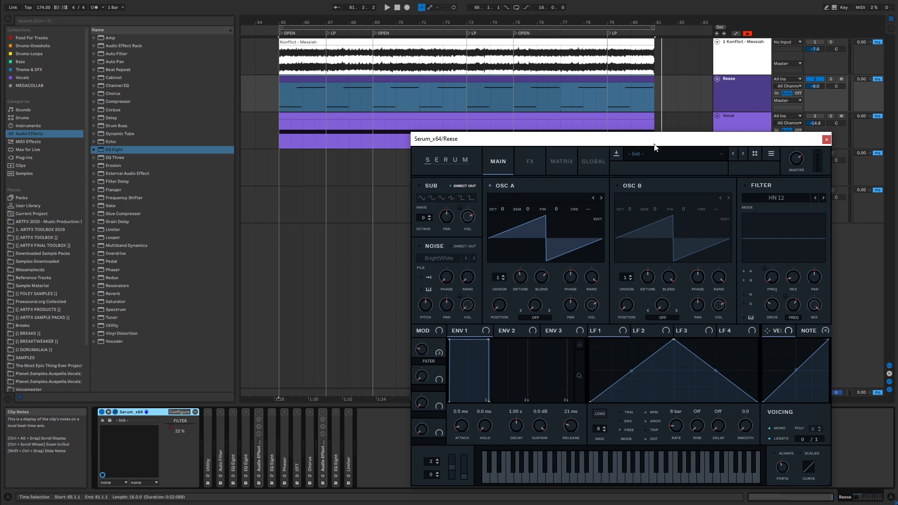
key("space")
left_click(304, 80)
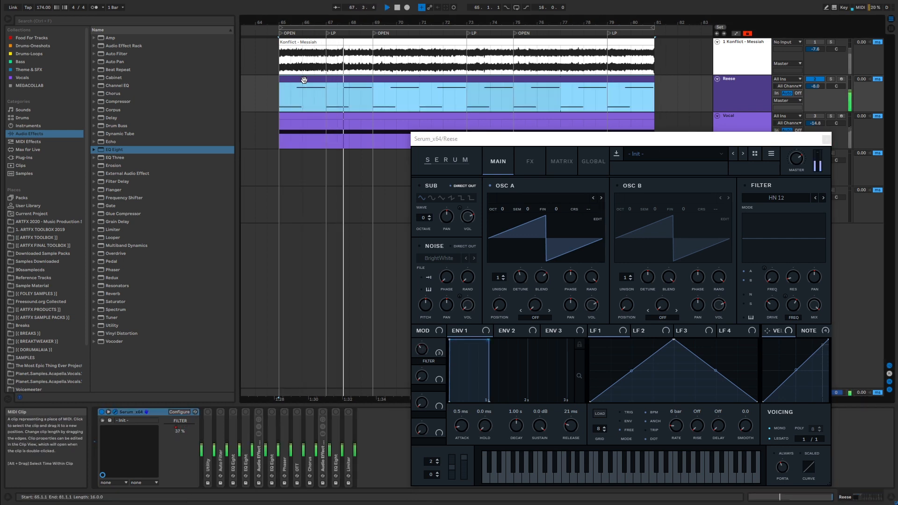
key("space")
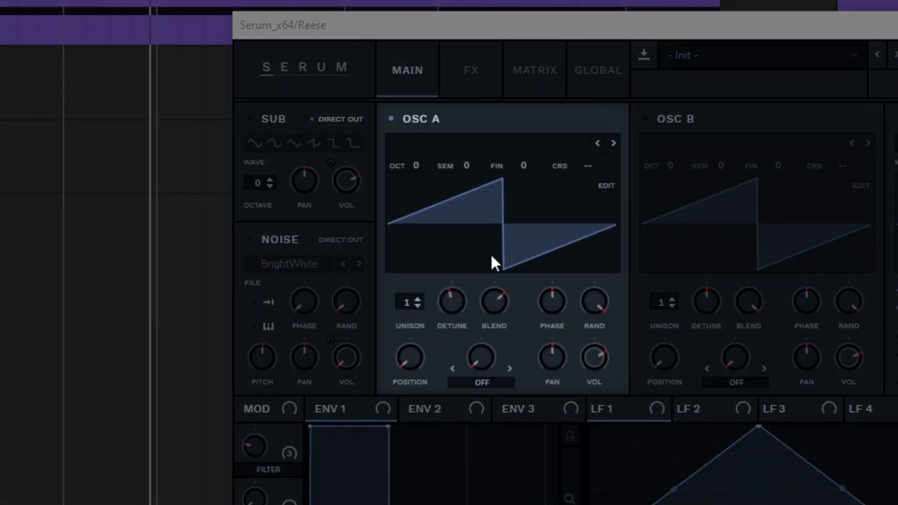
Set Oscillator A's unison to 2 voices and audition the Reese
left_click(423, 300)
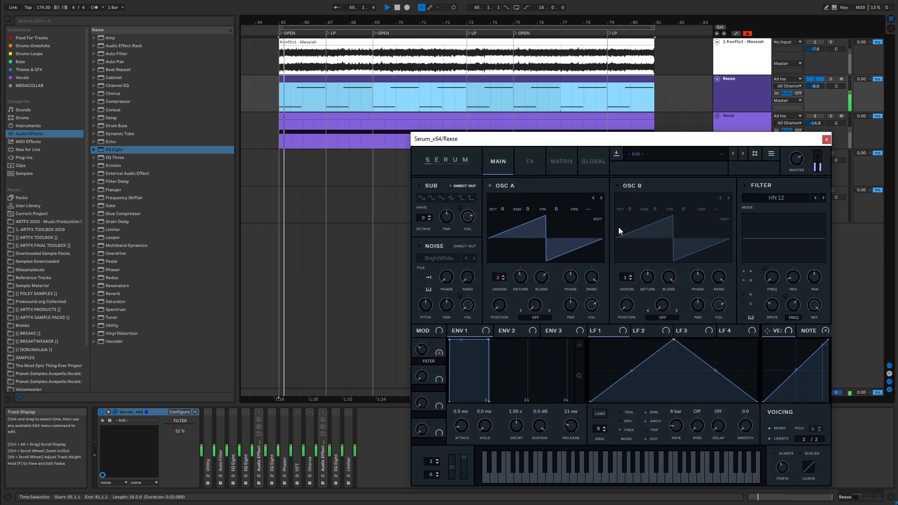
key("space")
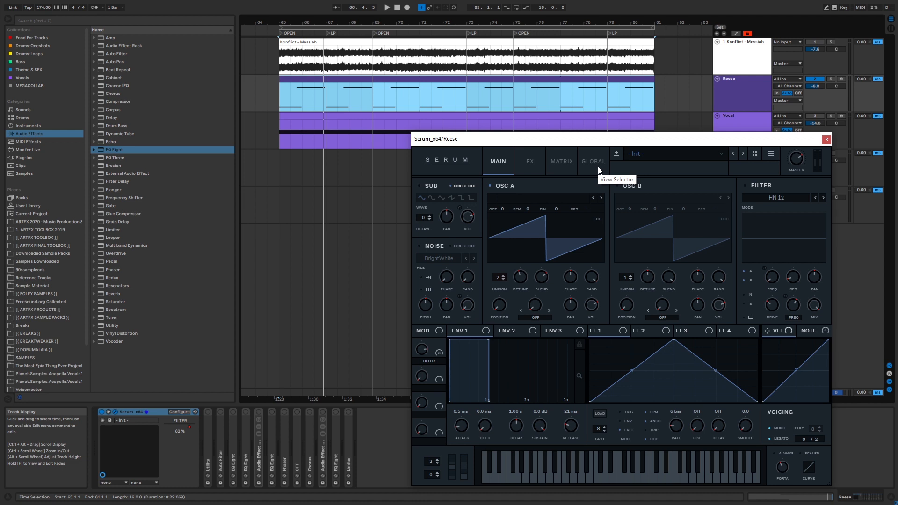
Reduce Oscillator A's unison width to about 18 in Serum's global settings, and audition the result in the main view
left_click(593, 162)
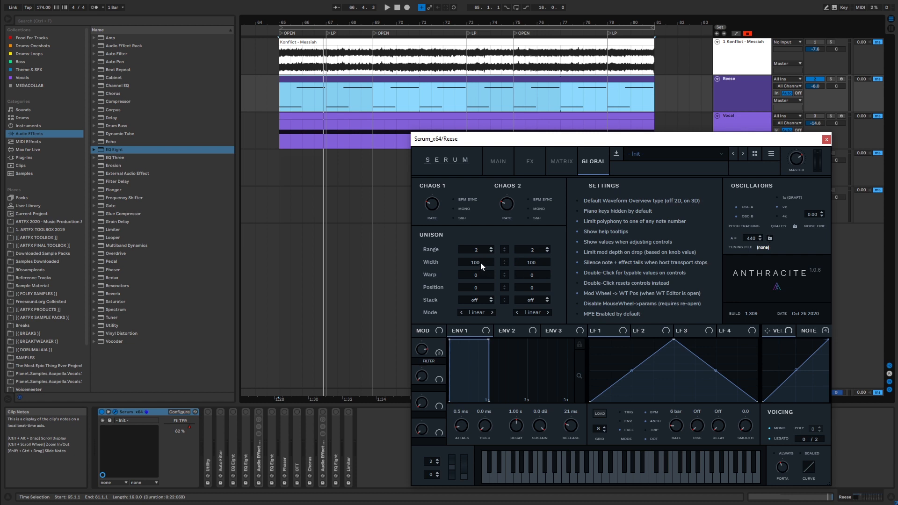
left_click_drag(481, 262, 486, 269)
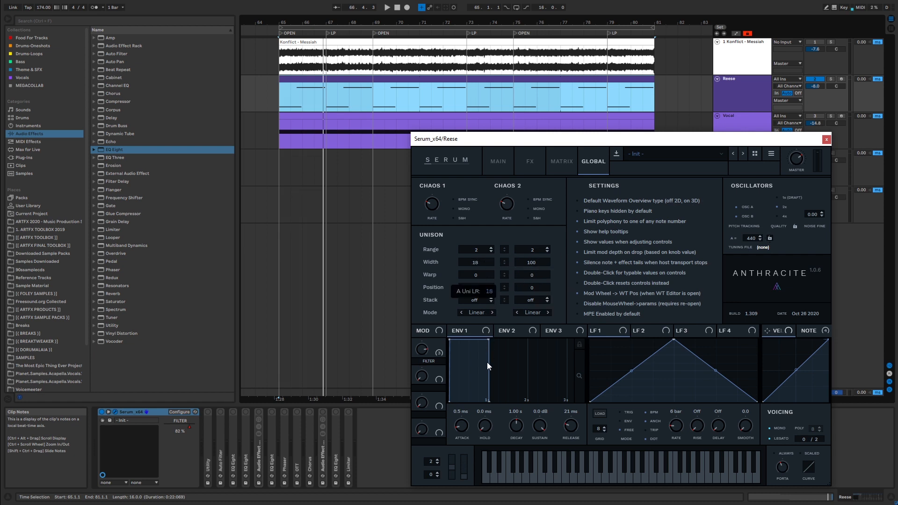
left_click(498, 151)
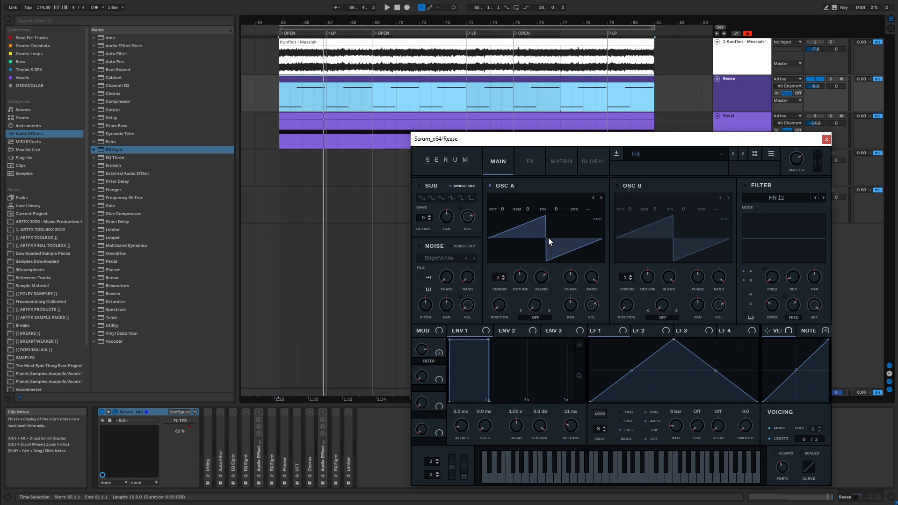
key("space")
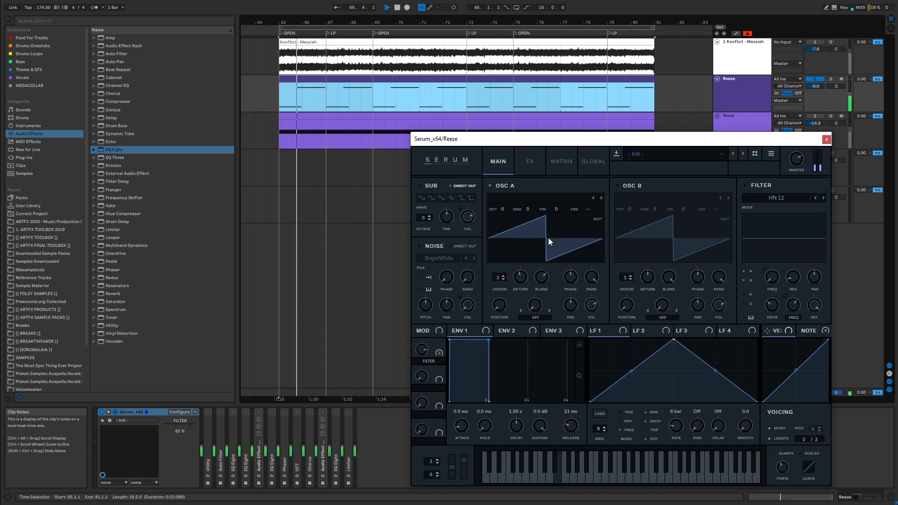
key("space")
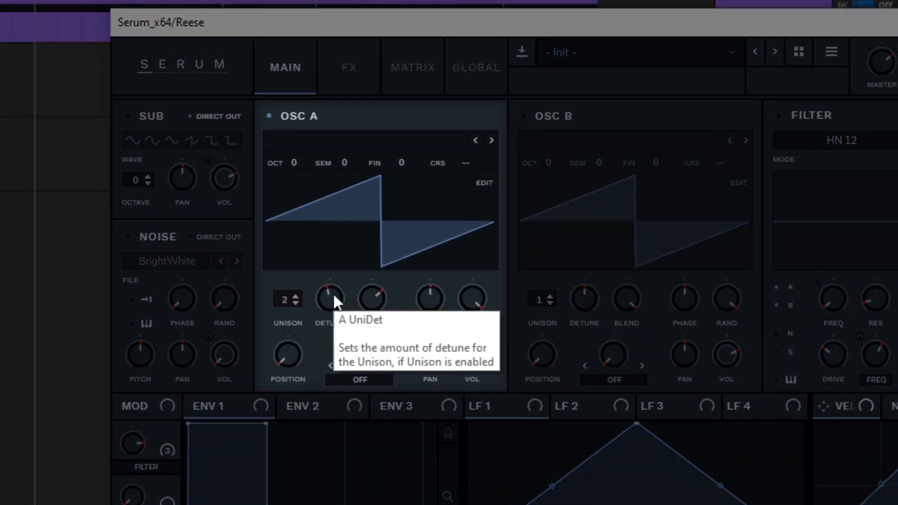
Adjust Oscillator A's unison detune up and down to tune the speed of the Reese movement
left_click(333, 293)
left_click_drag(332, 293, 328, 268)
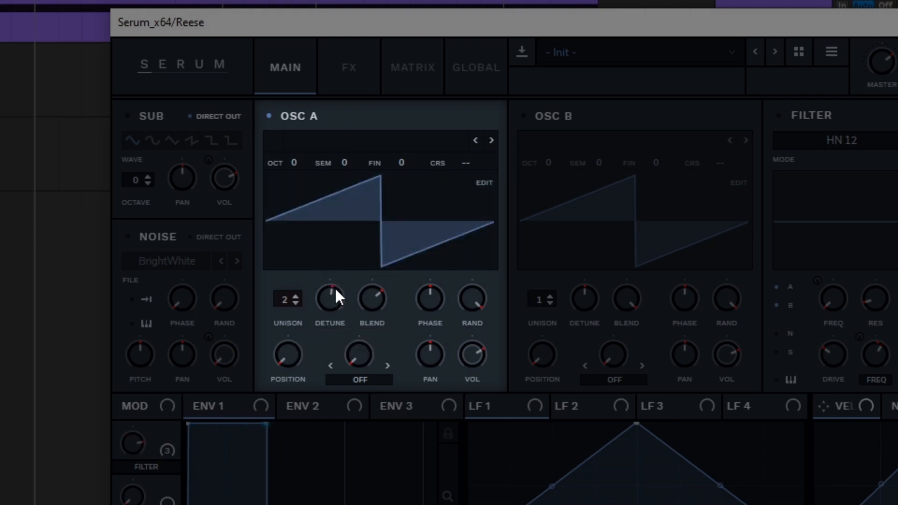
left_click_drag(336, 294, 335, 327)
left_click_drag(333, 302, 333, 286)
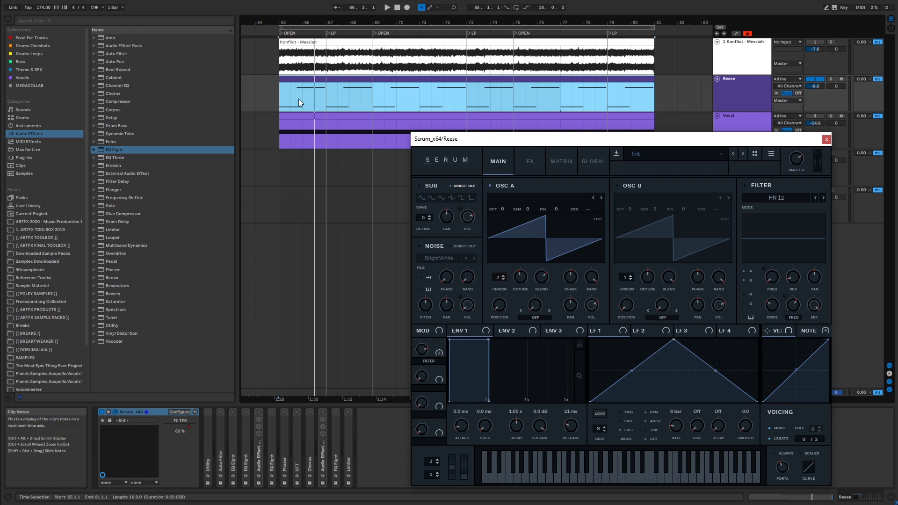
Turn down Oscillator A's random phase and audition the Reese clip with its MIDI notes open
double_click(363, 77)
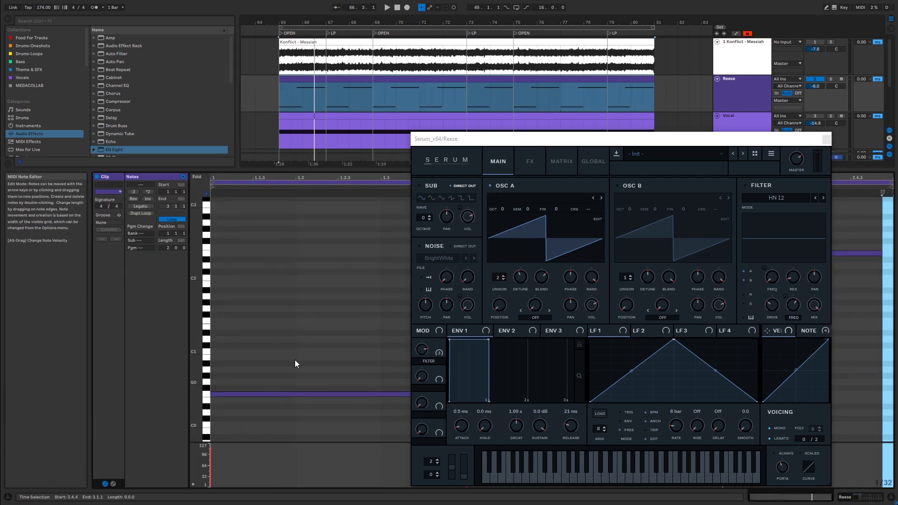
left_click(520, 280)
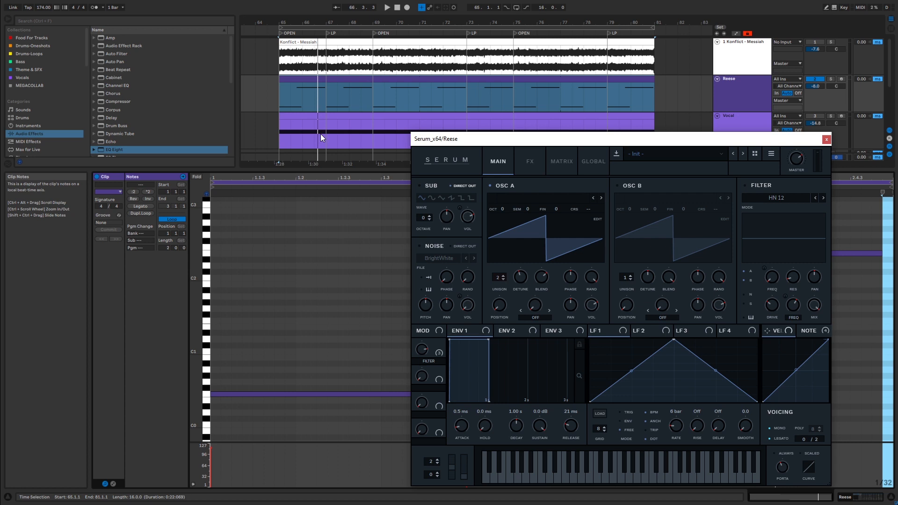
left_click(592, 277)
key("space")
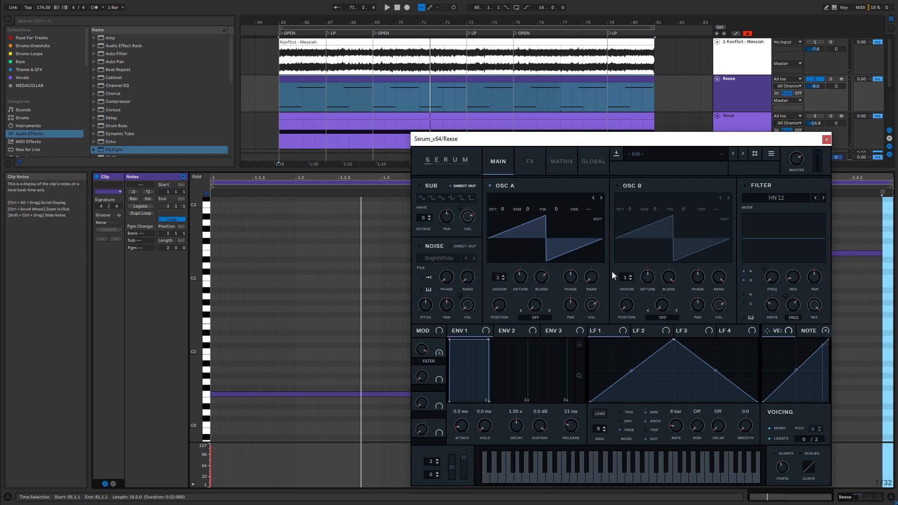
Enable the Sub oscillator with its sine wave and audition it together with Oscillator A
left_click(419, 186)
key("space")
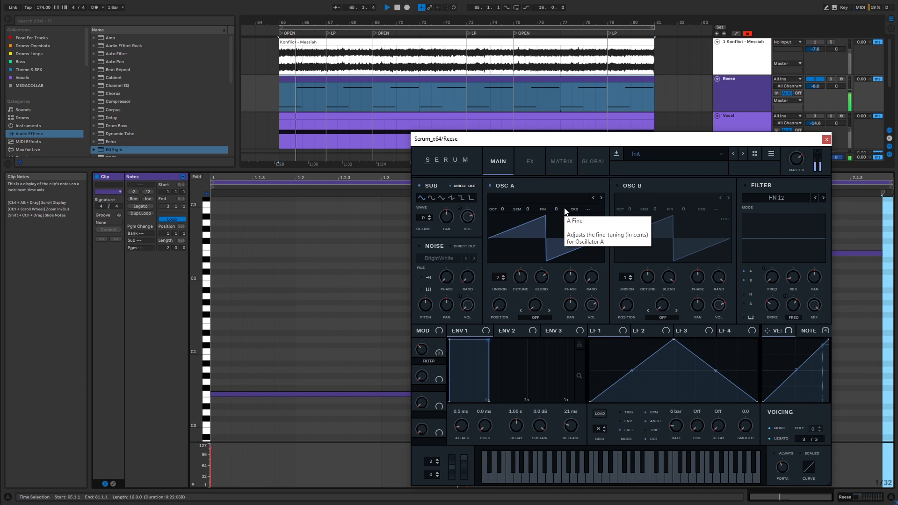
key("space")
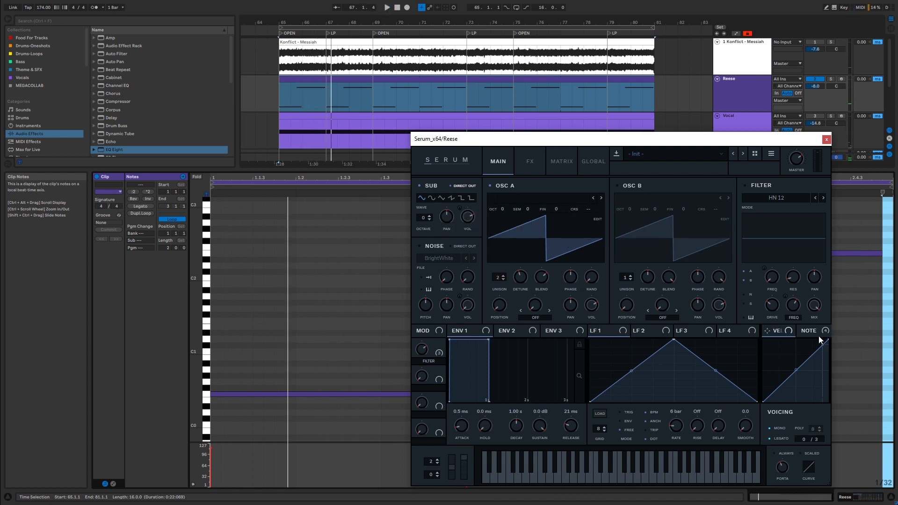
Shape the Note modulation curve into a steep ramp from minimum to maximum within the lower half of the note range
left_click_drag(821, 342, 791, 341)
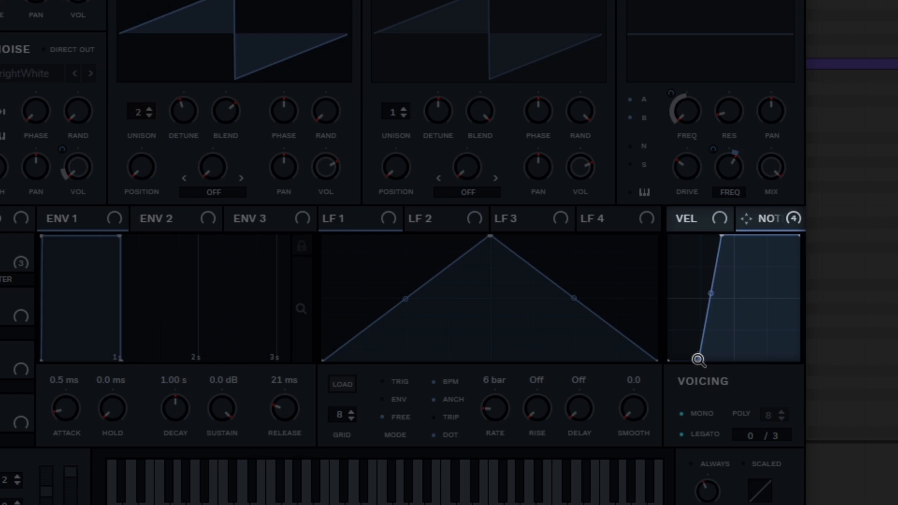
left_click_drag(699, 359, 699, 399)
left_click_drag(723, 236, 722, 218)
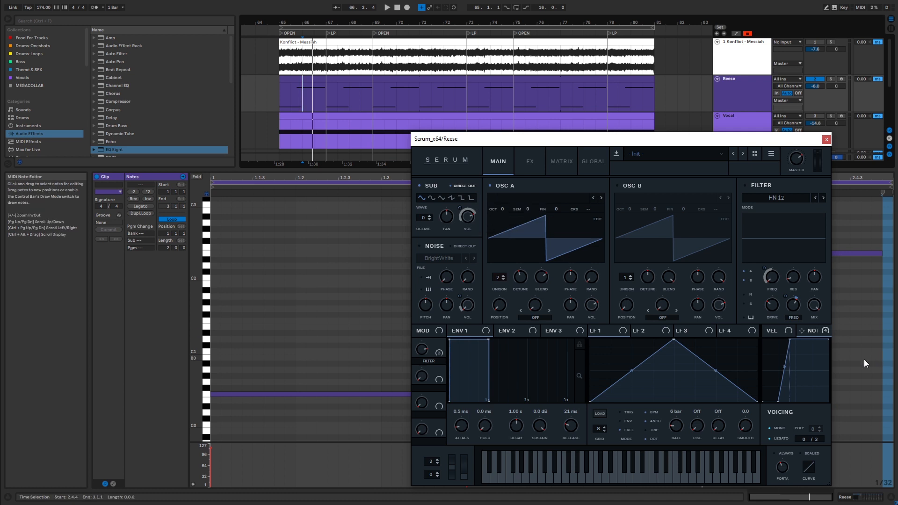
Turn off the bypass on the Note# modulator of the Sub oscillator's level and audition from bar 65
right_click(467, 215)
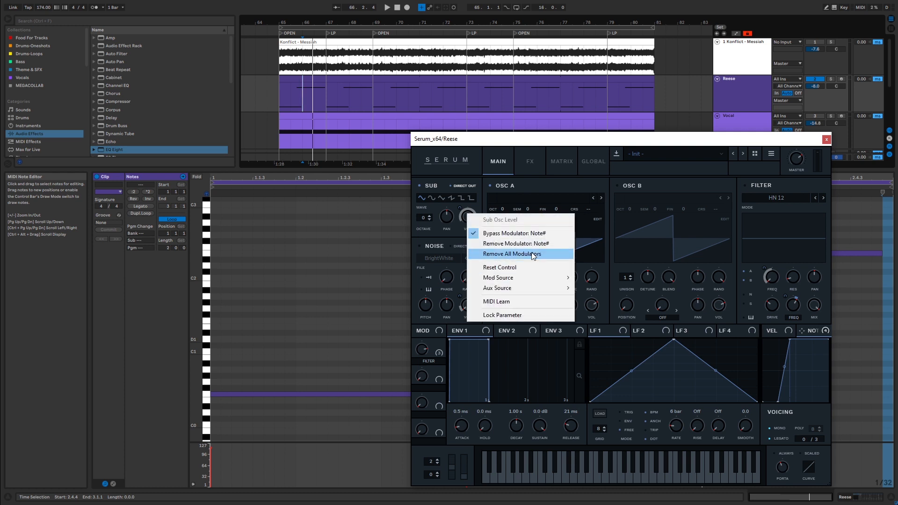
left_click(516, 233)
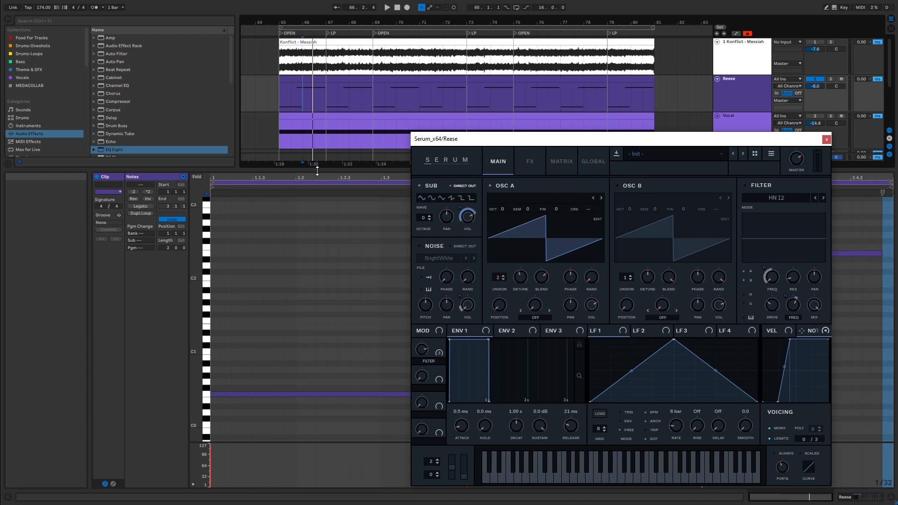
left_click(280, 88)
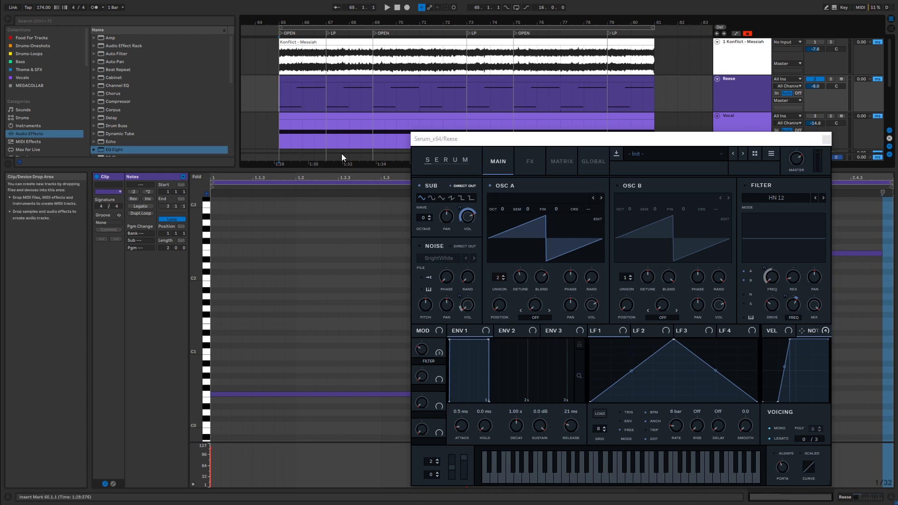
key("space")
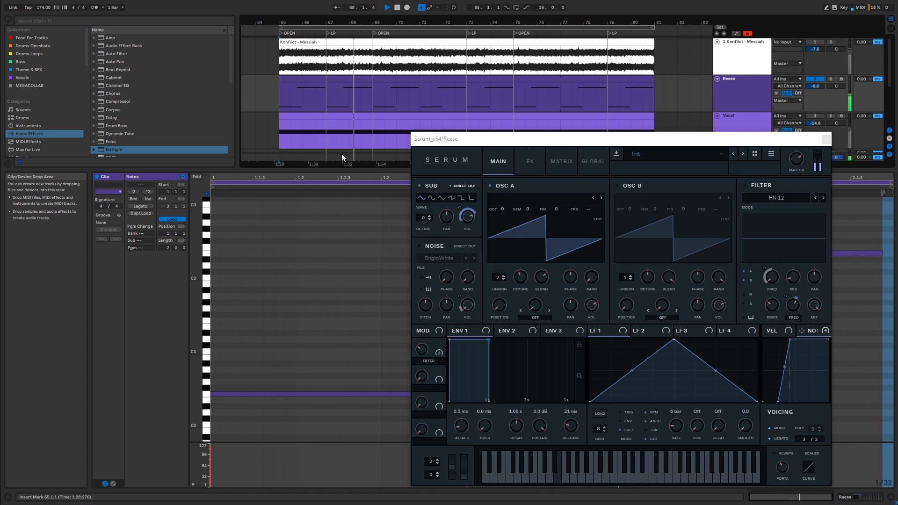
Enable the BrightWhite noise oscillator, turn off the bypass on its level's Note# modulator, and audition the Reese
left_click(417, 246)
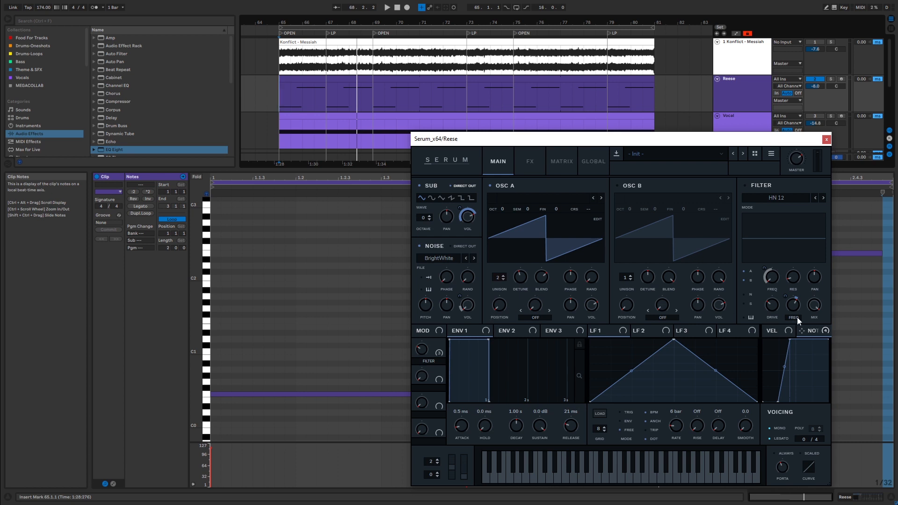
right_click(468, 305)
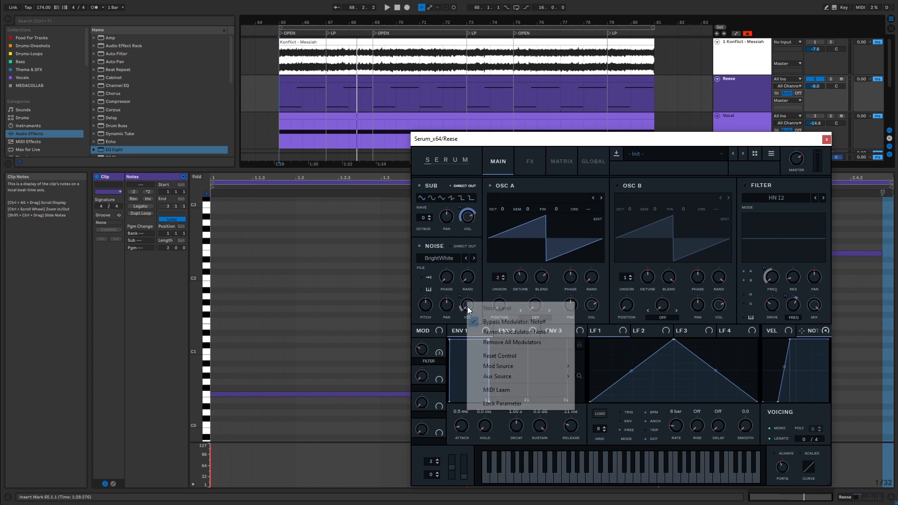
left_click(487, 325)
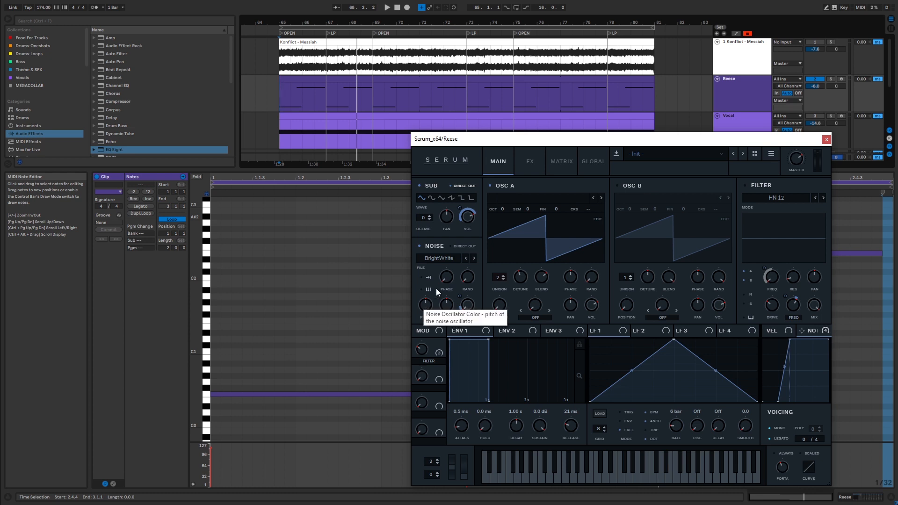
key("space")
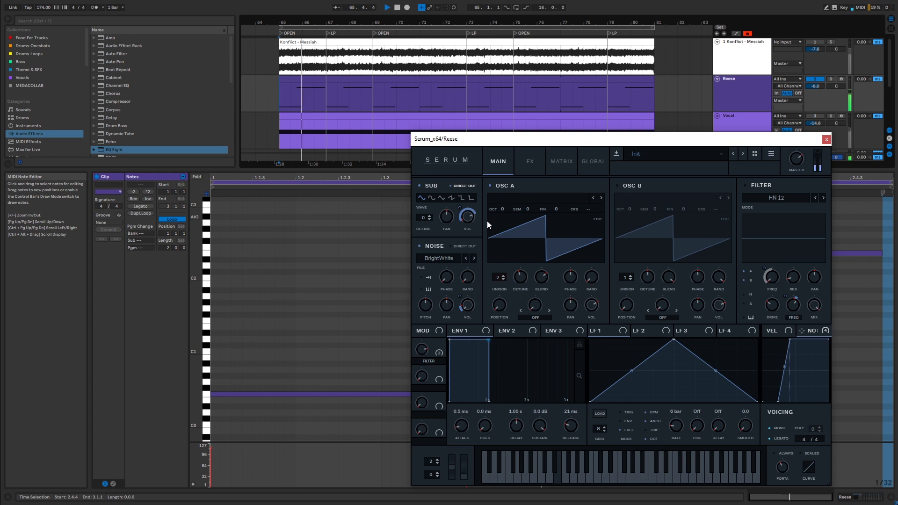
key("space")
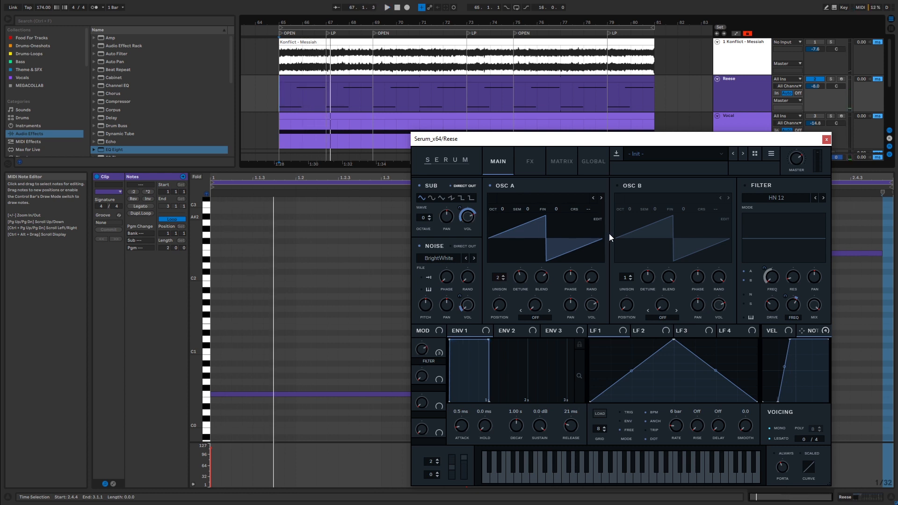
Enable the HN 12 filter and turn off the bypass on the Note# modulator of its cutoff
left_click(746, 187)
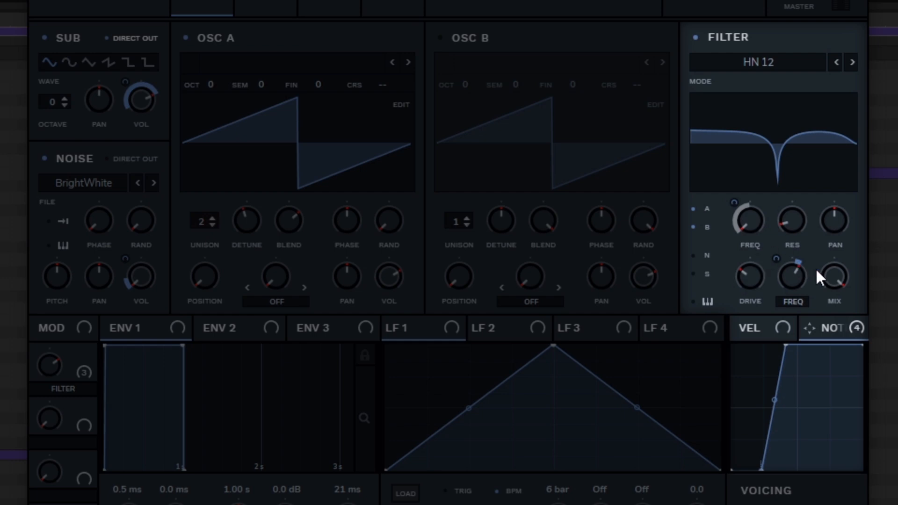
right_click(782, 279)
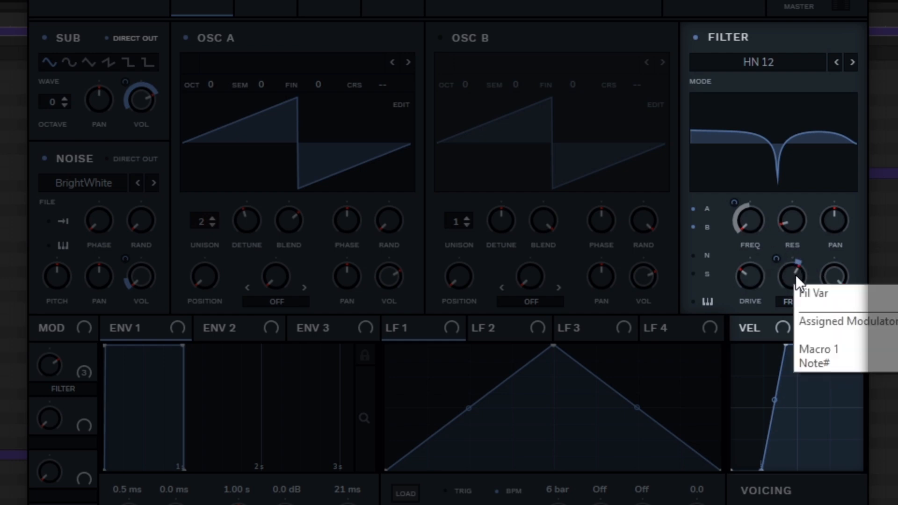
left_click(814, 363)
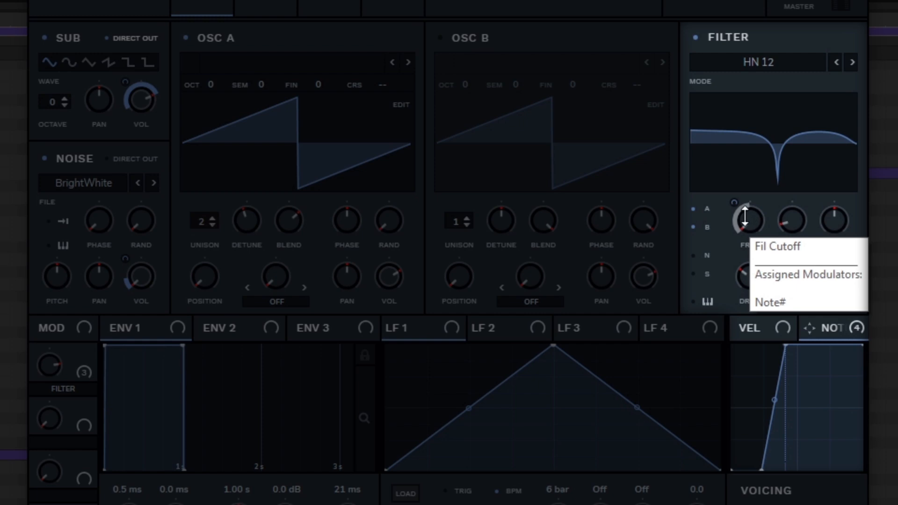
right_click(751, 243)
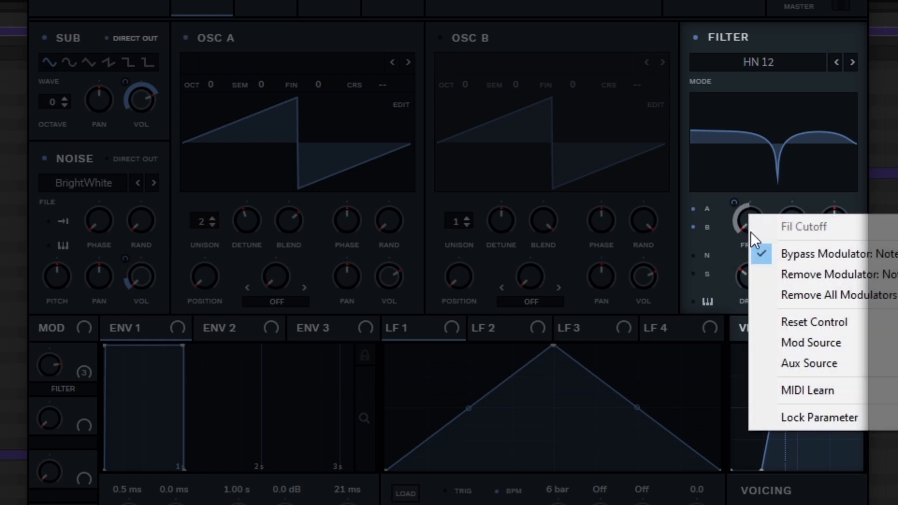
left_click(801, 255)
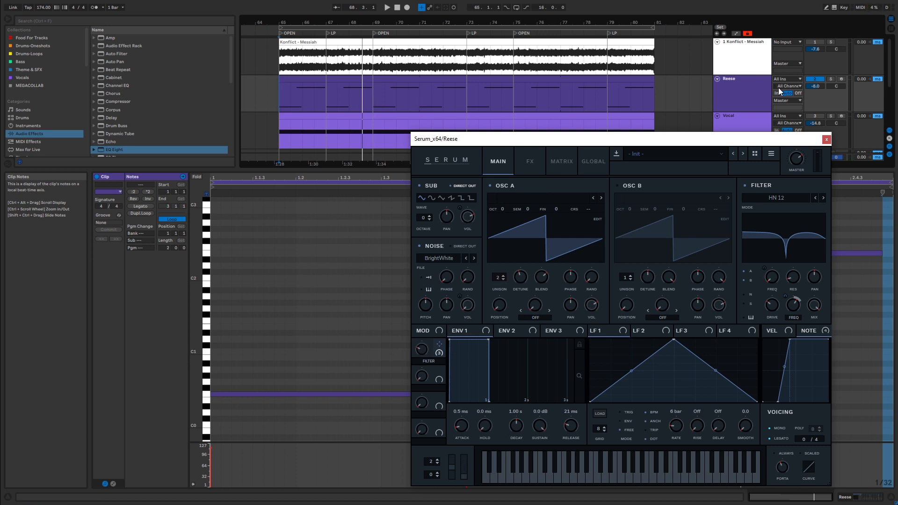
Show the FILTER macro's automation on the Reese track and select it from bar 65 to bar 81
left_click(751, 89)
key("a")
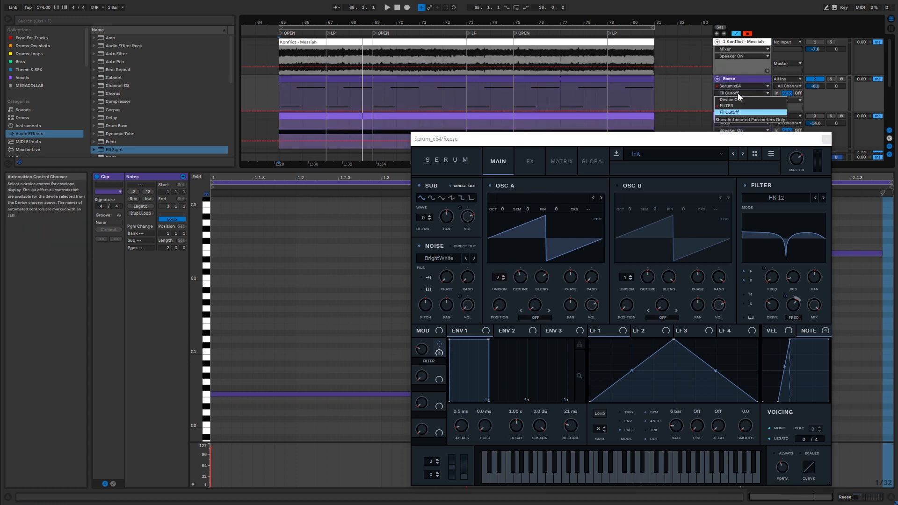
left_click_drag(278, 90, 653, 93)
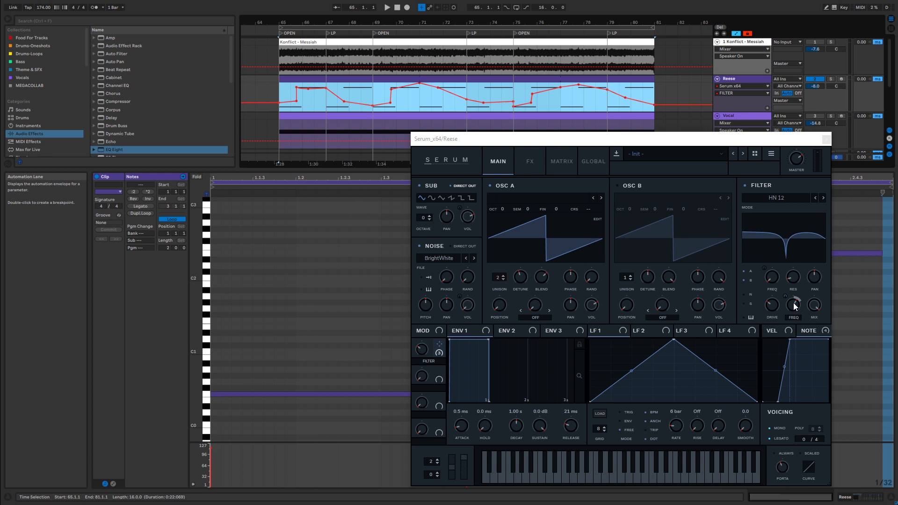
Turn off the bypass on the Macro 1 modulator of the HN 12 filter's Fil Var frequency
mouse_move(798, 306)
right_click(792, 306)
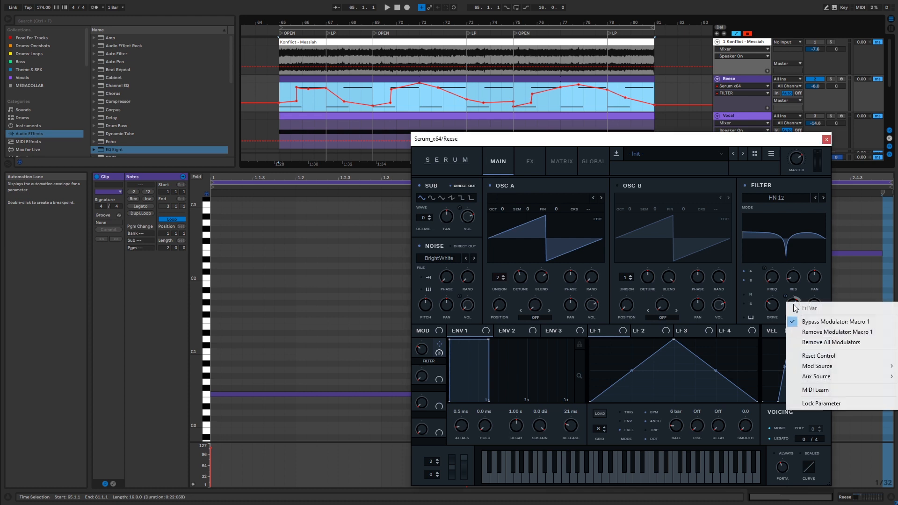
left_click(802, 373)
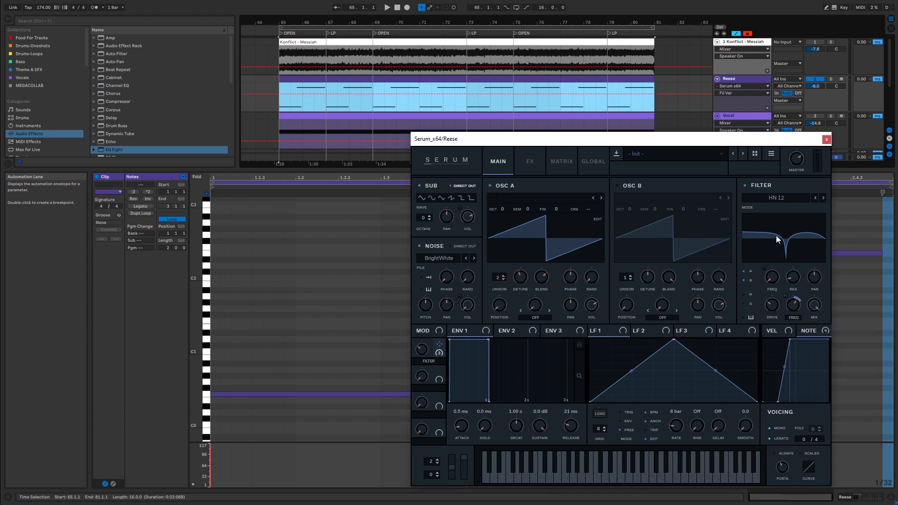
Bring the FILTER macro's automation back up, re-enable it and audition the filter sweep on the Reese
left_click(425, 351)
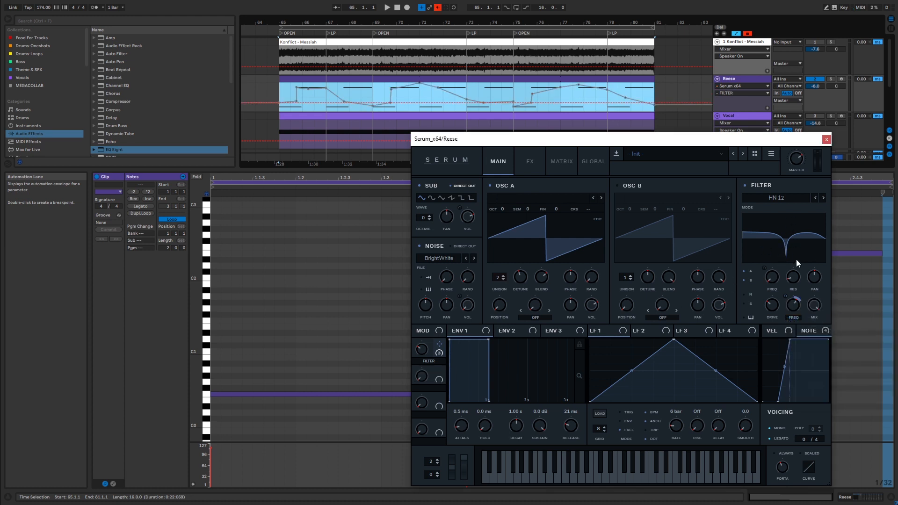
left_click(437, 8)
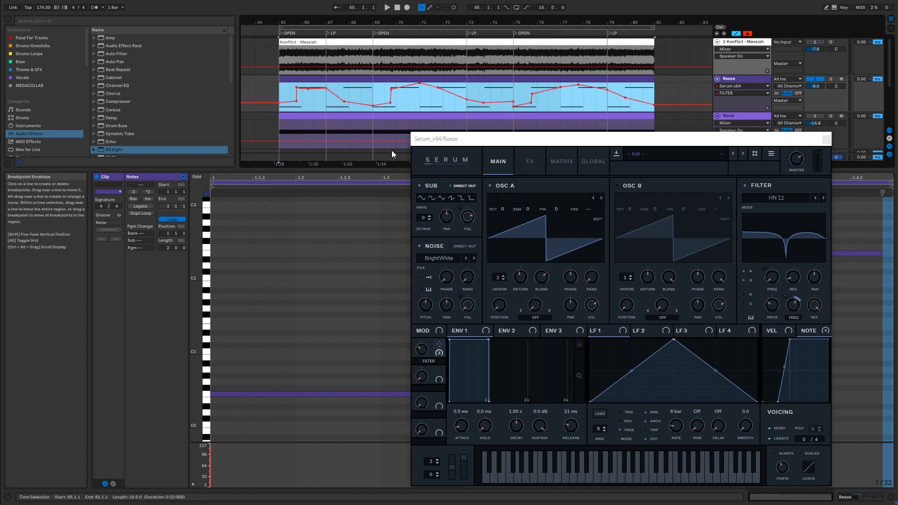
key("space")
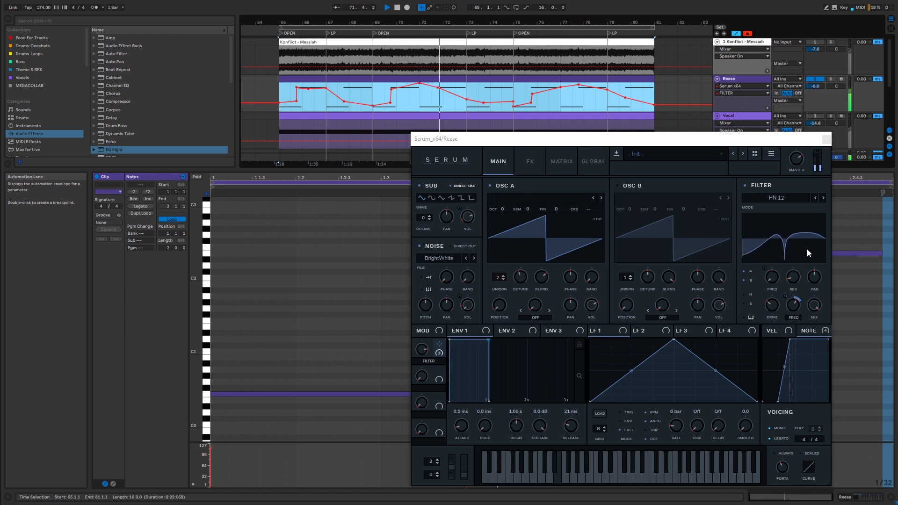
key("space")
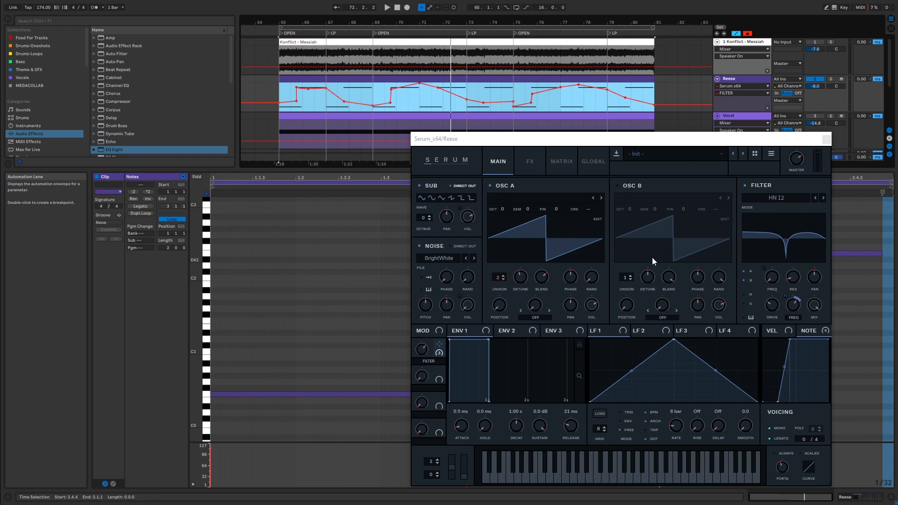
Go to the effects rack and enable the Phaser and the X-Shaper Distortion
left_click(533, 162)
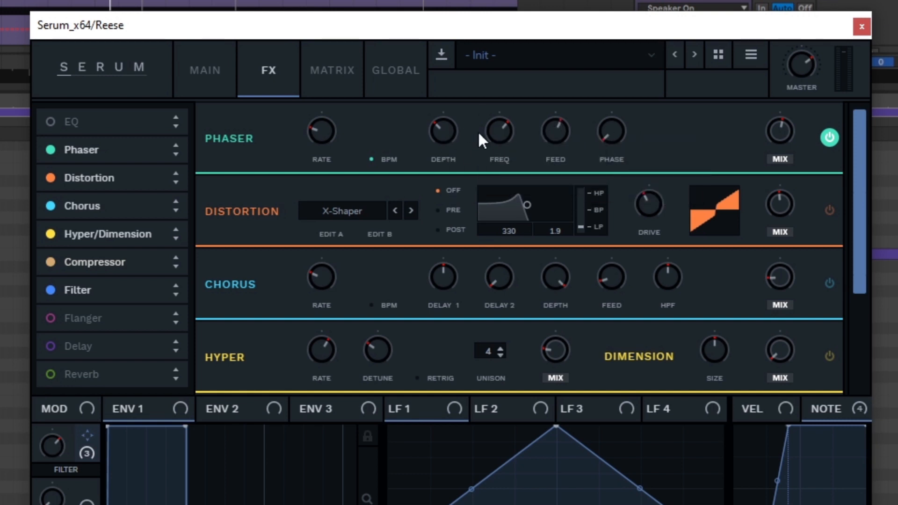
mouse_move(320, 133)
left_click(832, 135)
Adjust the breakpoint of X-Shaper curve A for a steep initial rise followed by a shallow slope
left_click(338, 233)
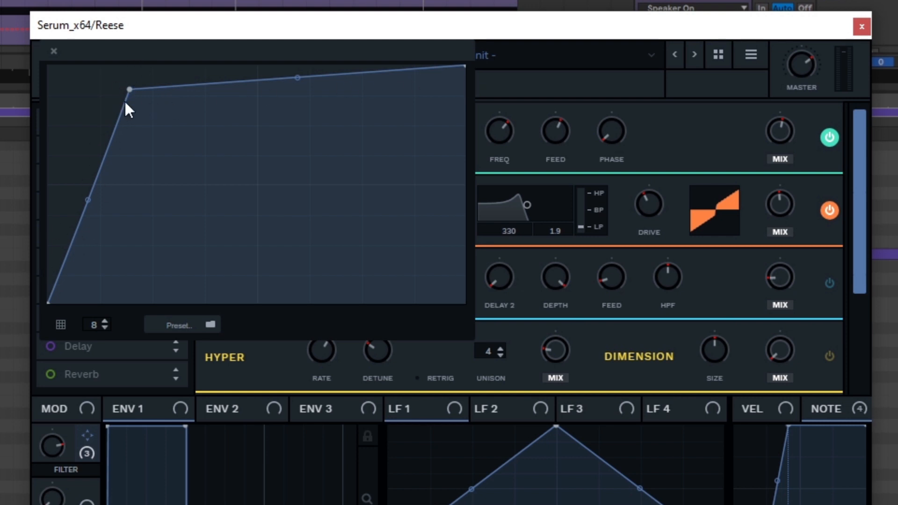
mouse_move(129, 90)
left_mouse_down()
mouse_move(165, 80)
mouse_move(318, 192)
mouse_move(164, 124)
mouse_move(258, 194)
mouse_move(125, 92)
left_mouse_up()
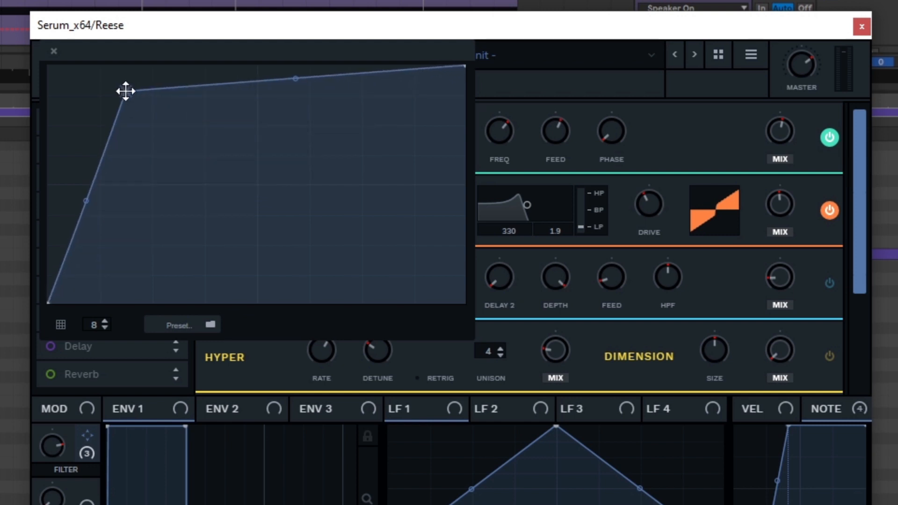
left_click(54, 51)
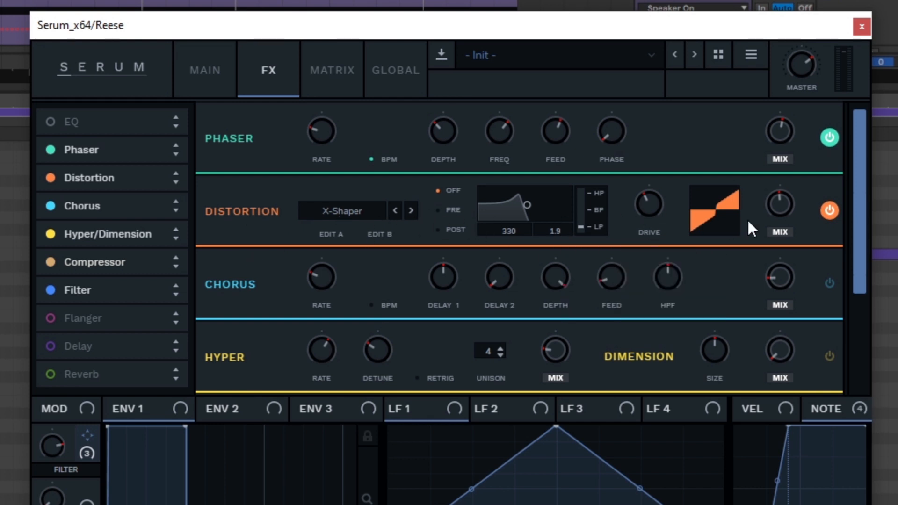
Compare the X-Shaper's A and B distortion curves
left_click(375, 236)
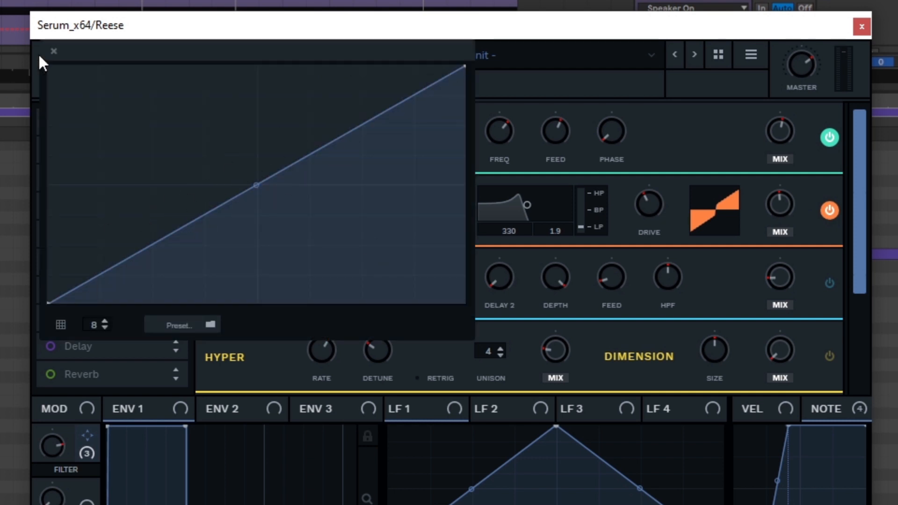
left_click(54, 51)
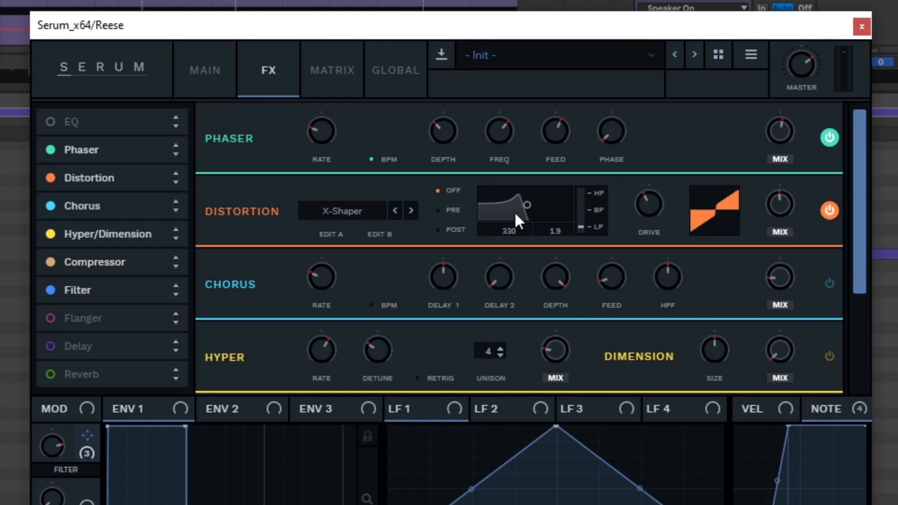
left_click(333, 233)
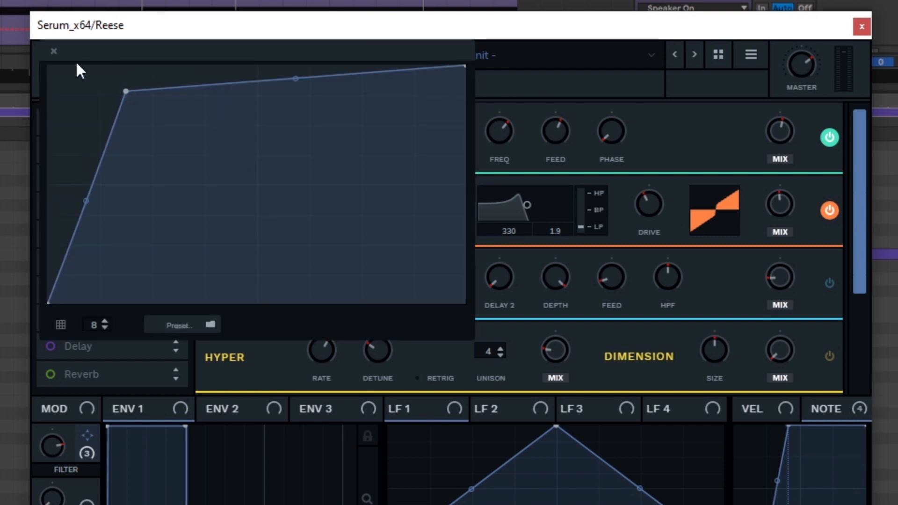
left_click(54, 51)
left_click(345, 235)
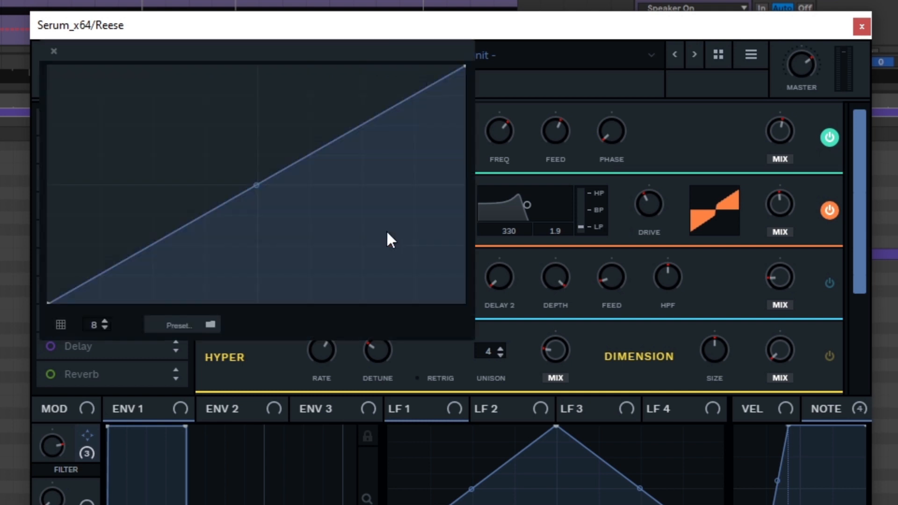
left_click(54, 50)
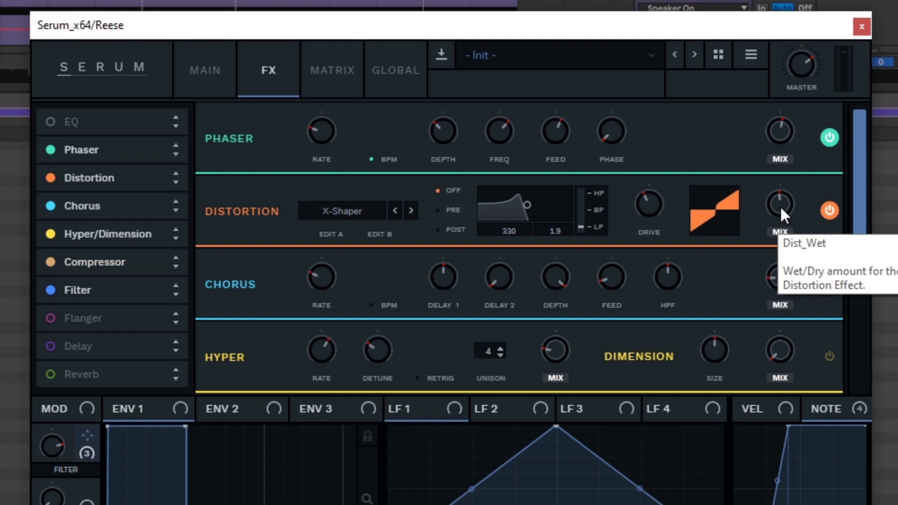
Audition the Distortion fully wet with the noise oscillator off, and restore the noise and the roughly half-wet mix
left_click_drag(779, 206, 779, 159)
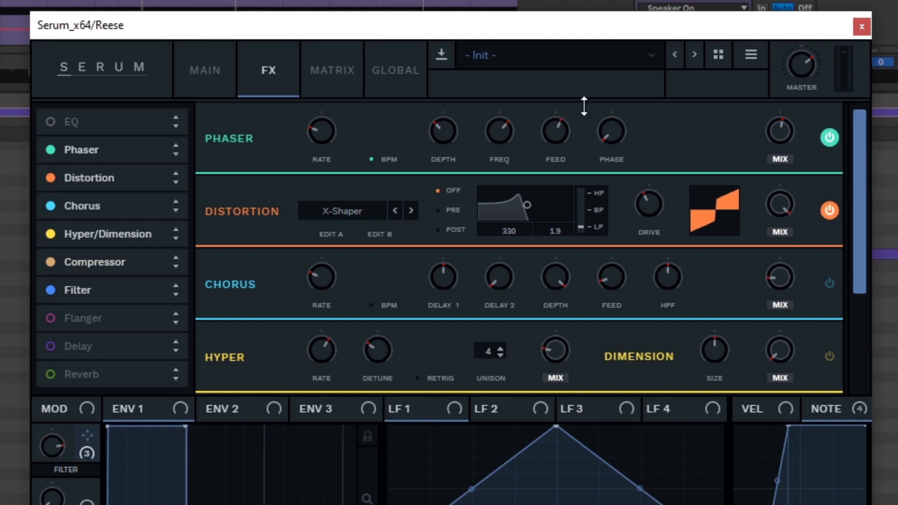
left_click(192, 70)
left_click(47, 239)
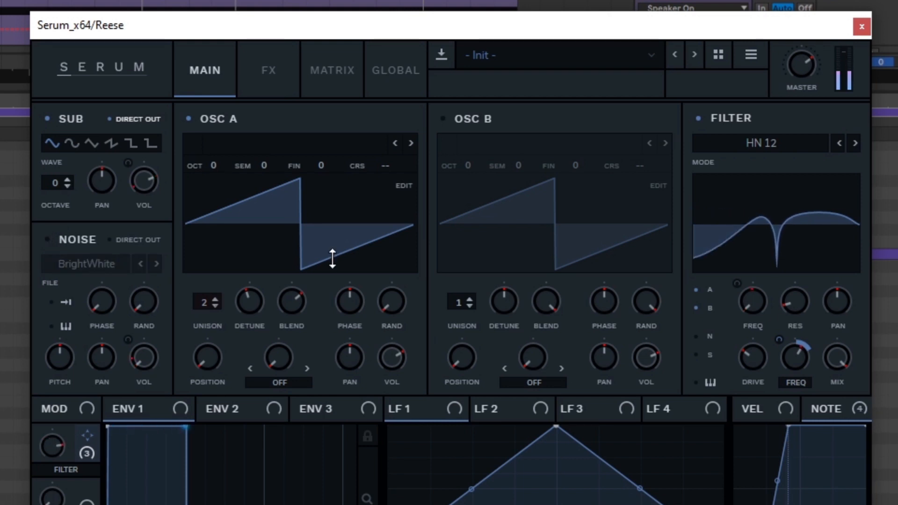
left_click(52, 240)
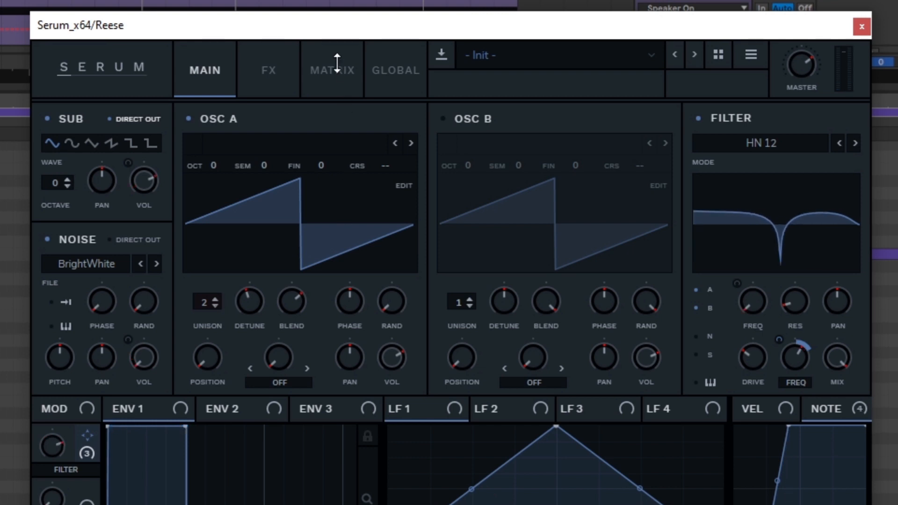
left_click(279, 67)
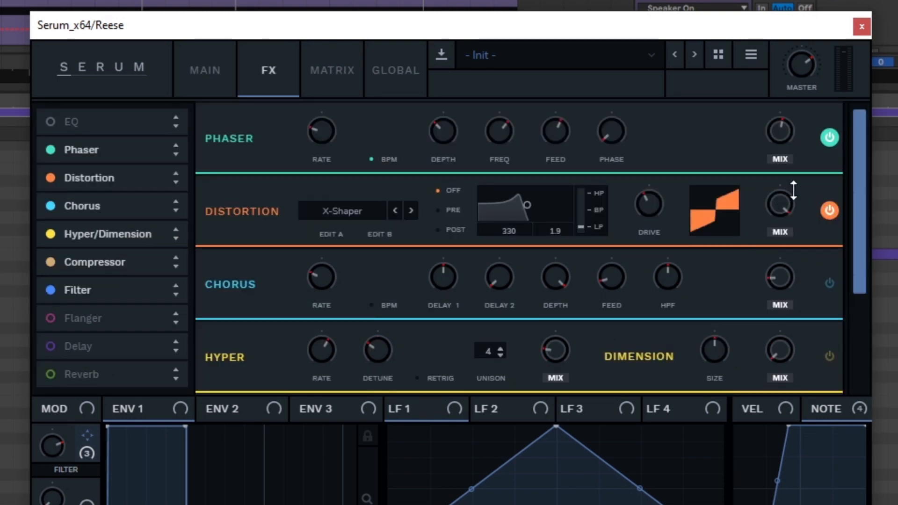
left_click_drag(783, 200, 765, 295)
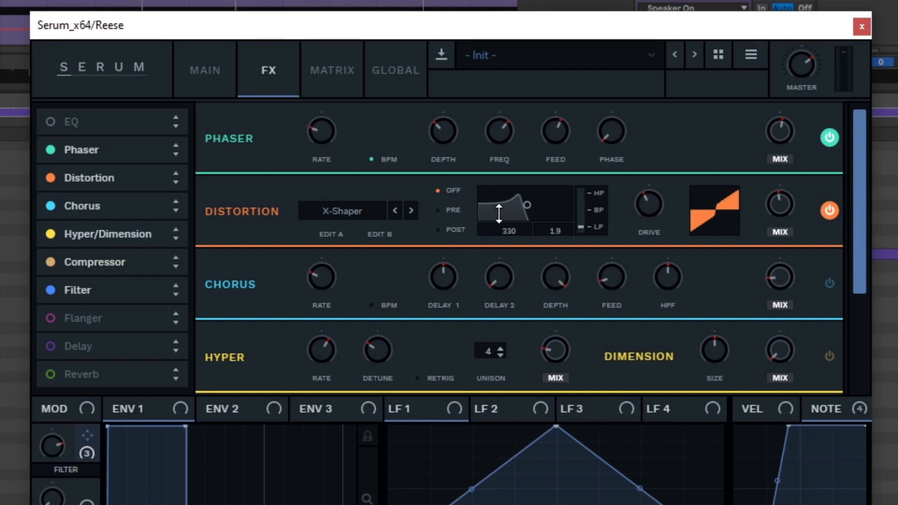
Enable the Chorus with its filter as HPF, and keep its mix low after trying it fully wet
scroll(860, 202, "down", 3)
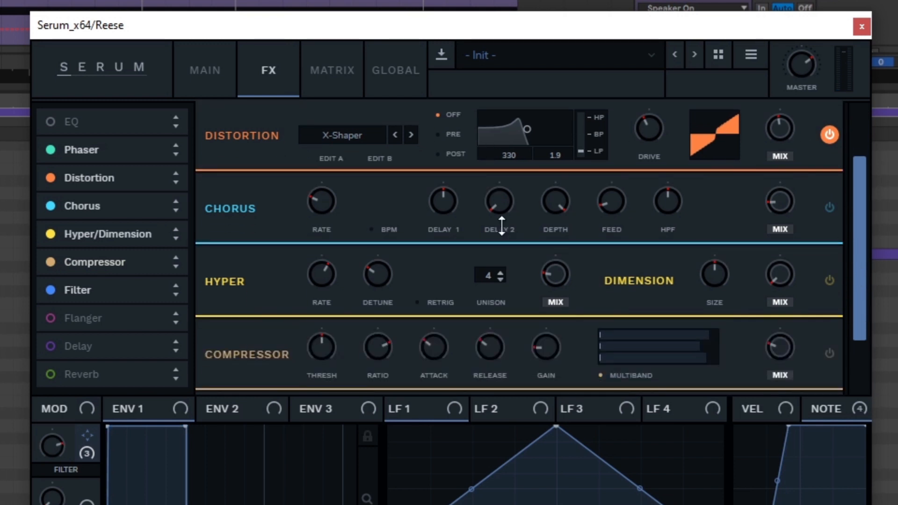
left_click(829, 207)
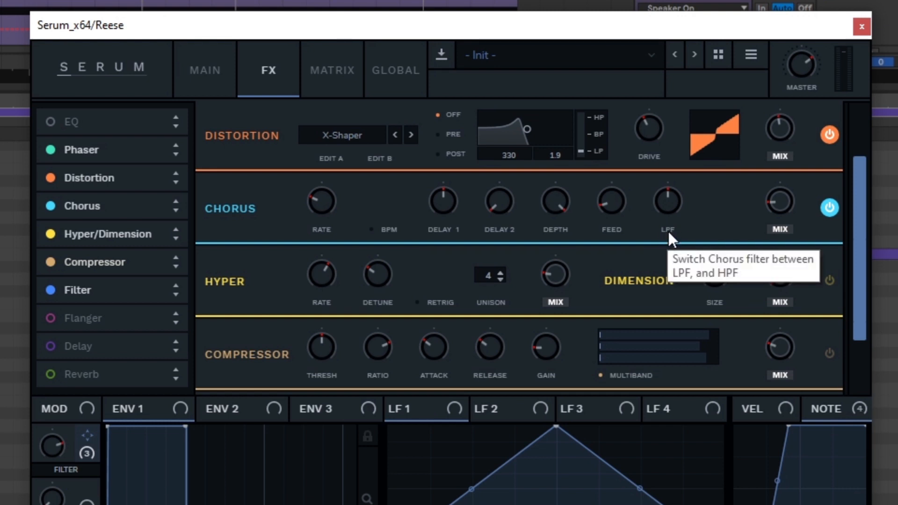
left_click(664, 231)
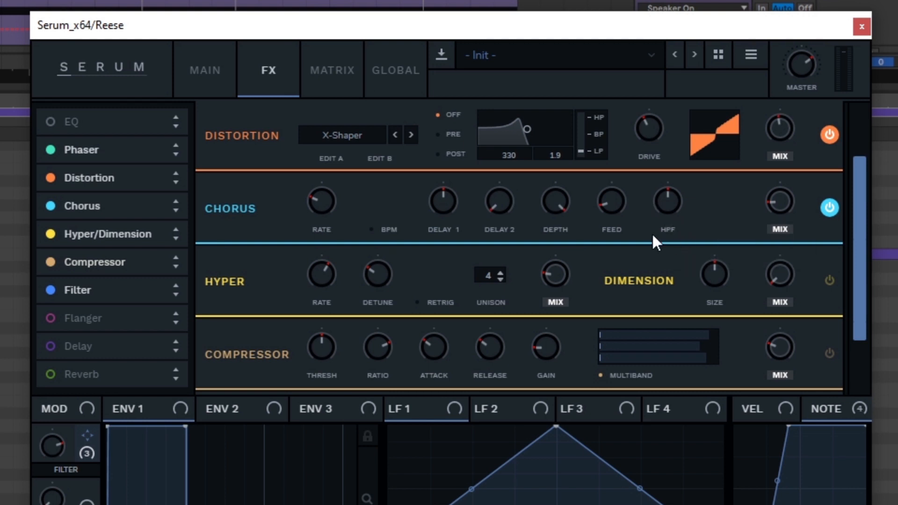
left_click_drag(774, 197, 774, 155)
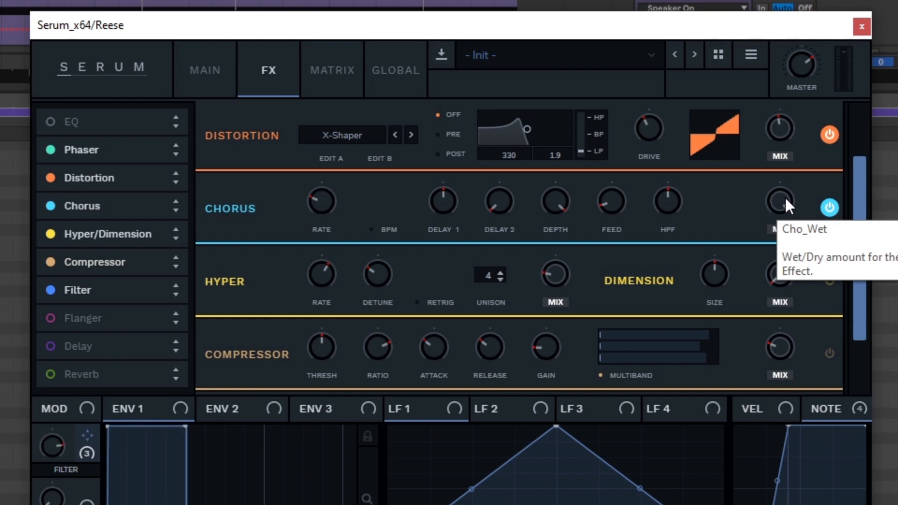
left_click_drag(782, 195, 764, 347)
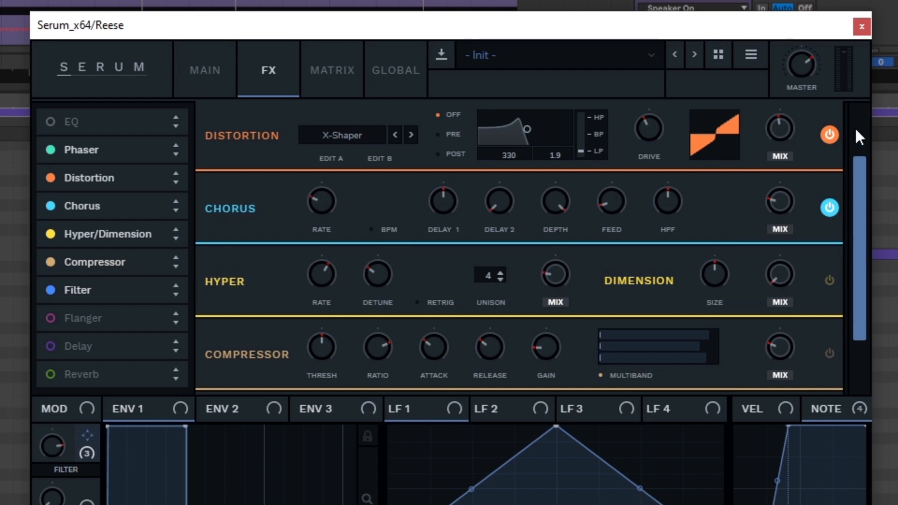
Audition the Reese while enabling Hyper/Dimension and the multiband Compressor
key("space")
left_click_drag(861, 231, 856, 290)
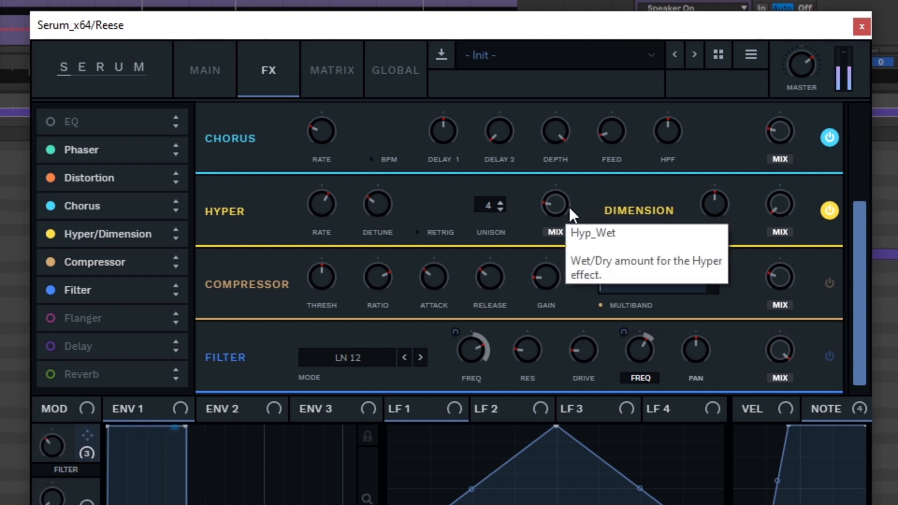
left_click(828, 284)
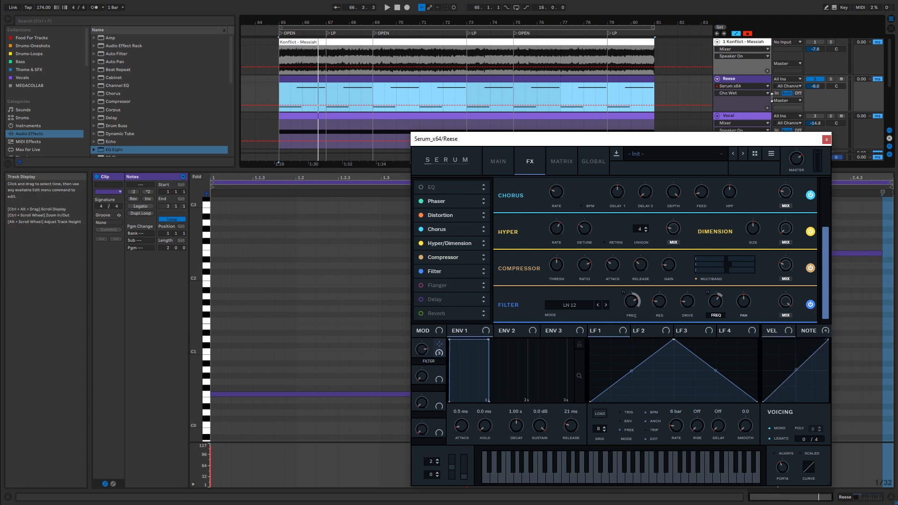
Switch the Reese track's automation lane from Cho Wet to the FILTER macro
left_click(740, 94)
left_click(734, 106)
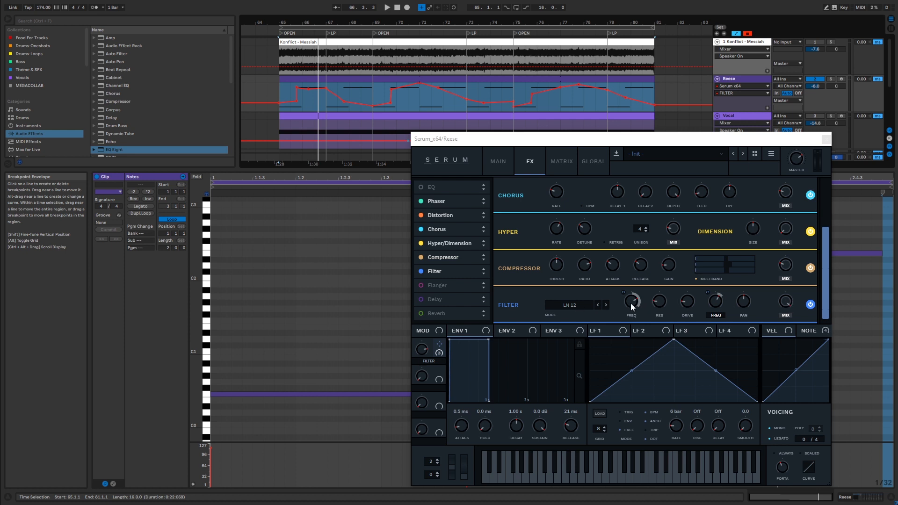
Check the FX Filter's LN 12 mode and re-enable the bypassed modulation on its cutoff FREQ knob
left_click(574, 307)
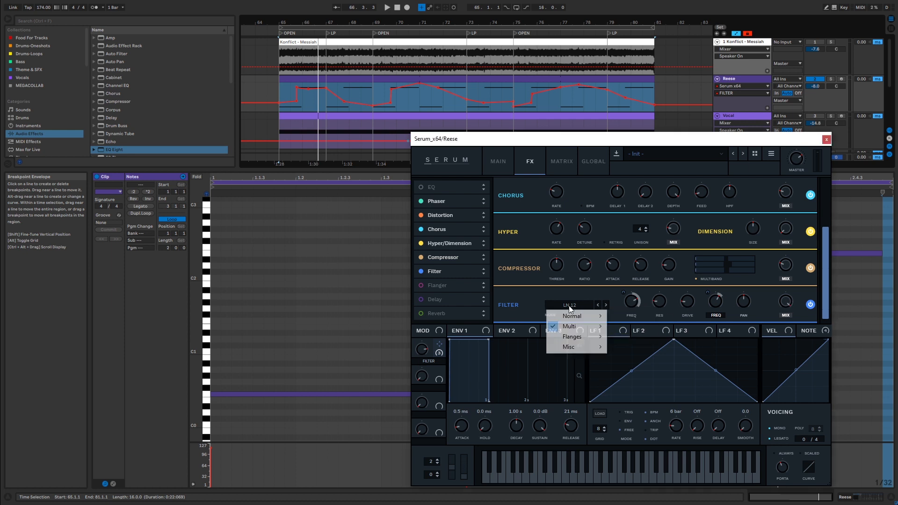
left_click(589, 293)
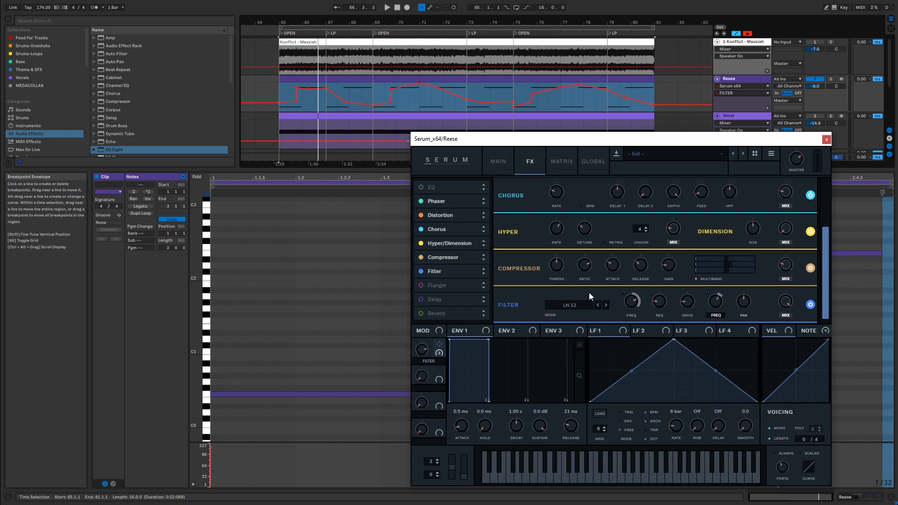
right_click(632, 300)
left_click(681, 312)
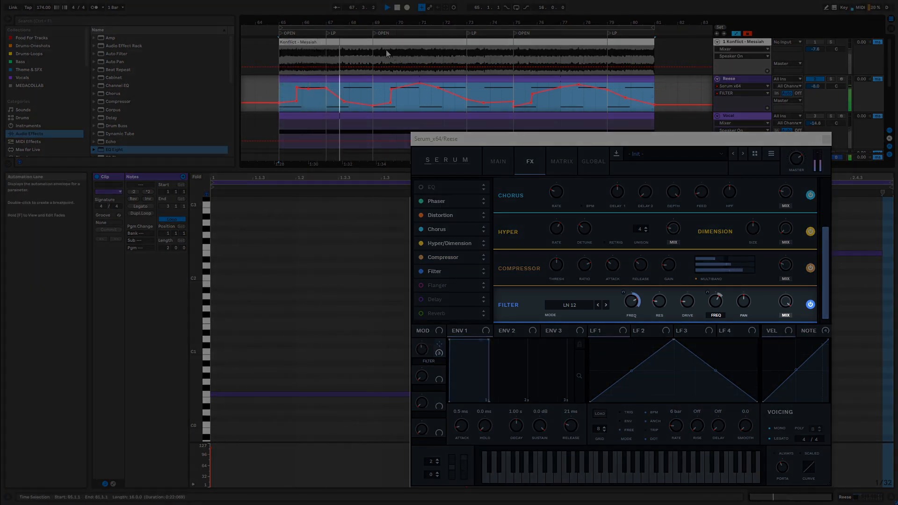
Examine the Reese track's FILTER automation across the OPEN and LP sections, and audition the Reese from bar 65
left_click_drag(281, 94, 368, 110)
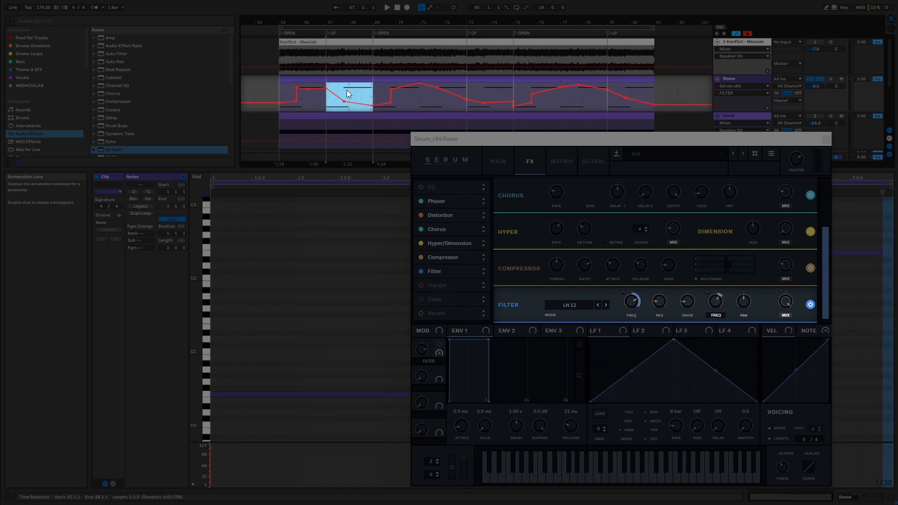
left_click(373, 96)
left_click_drag(373, 94, 568, 109)
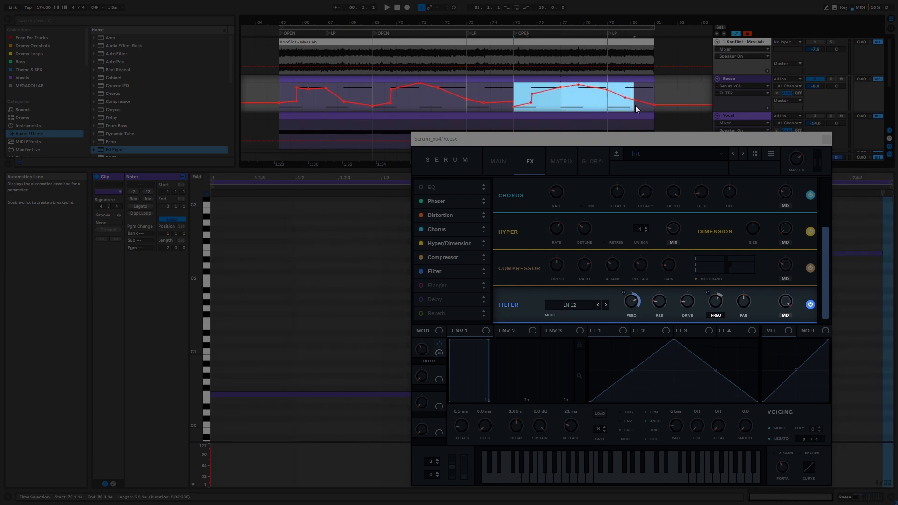
left_click_drag(658, 107, 659, 108)
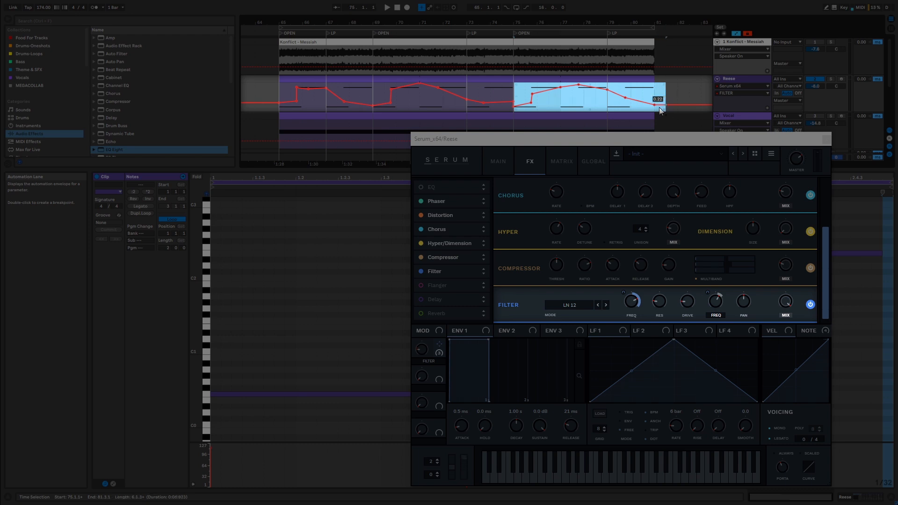
left_click(282, 87)
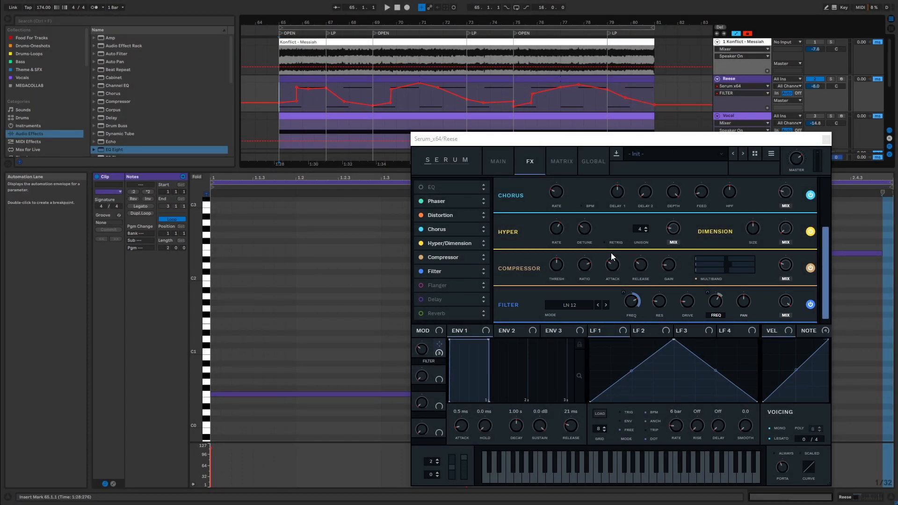
key("space")
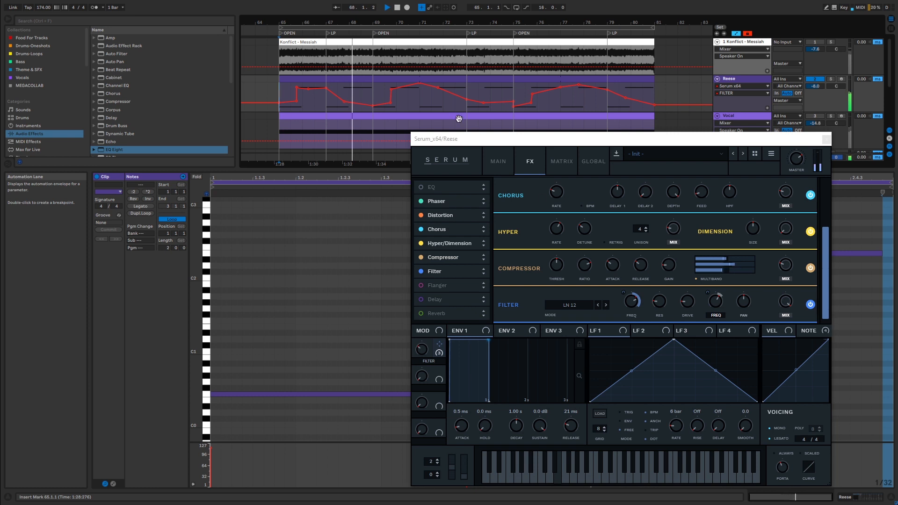
left_click(397, 7)
Re-enable the bypassed modulation on the FX Filter's second FREQ knob, beside PAN
left_click(828, 294)
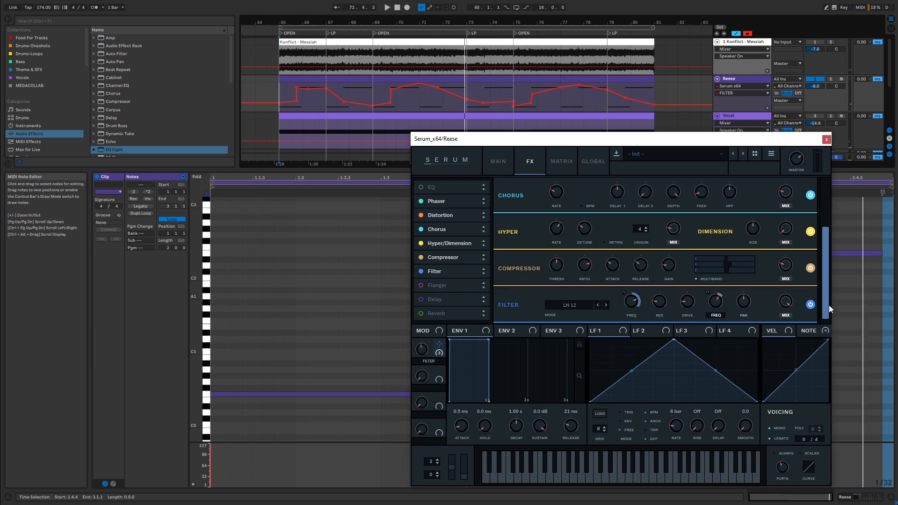
right_click(716, 303)
left_click(722, 318)
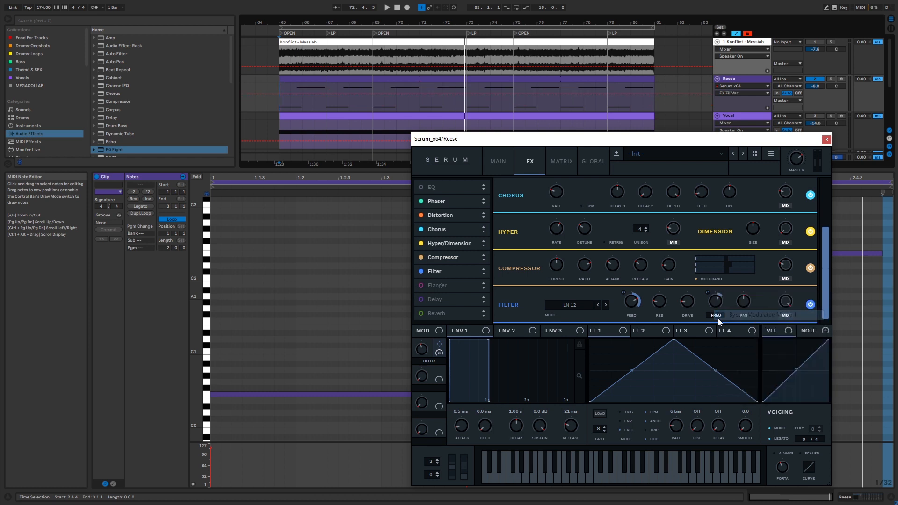
Return the Reese lane to the FILTER macro, re-enable its overridden automation, and audition the result
left_click(420, 349)
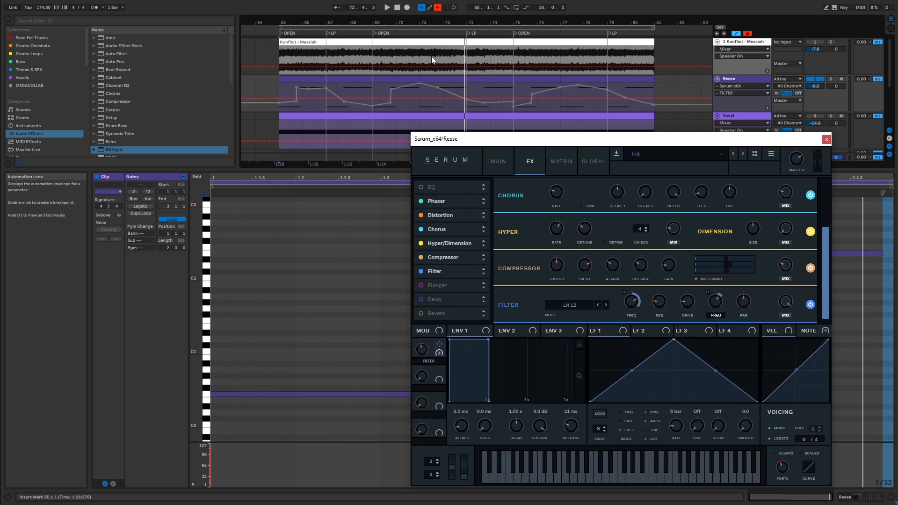
left_click(440, 7)
left_click(439, 6)
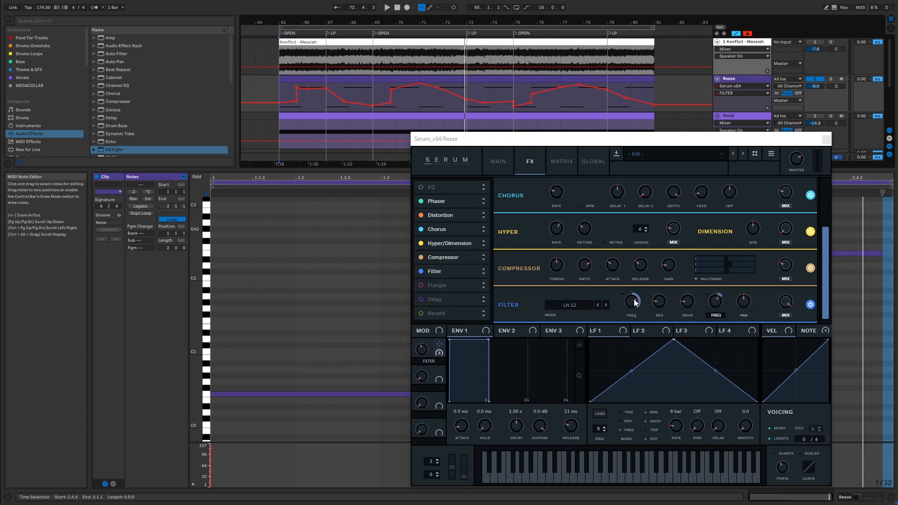
key("space")
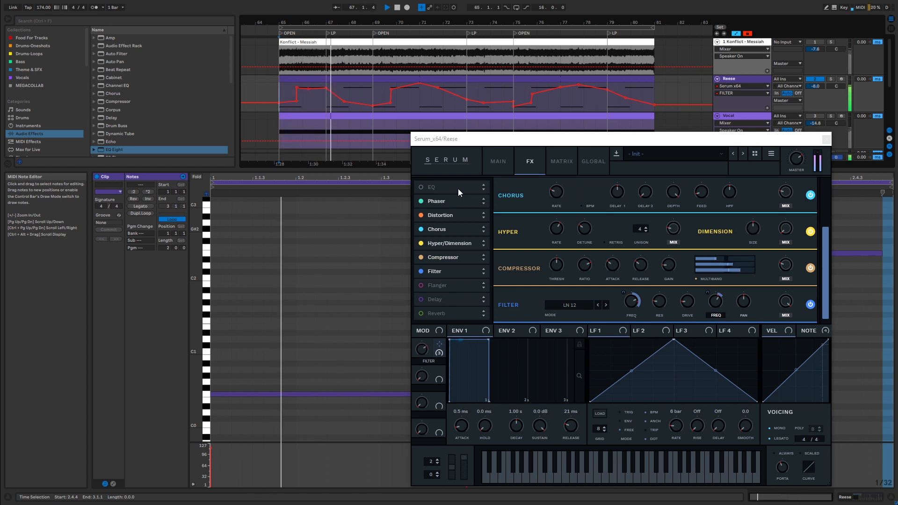
key("space")
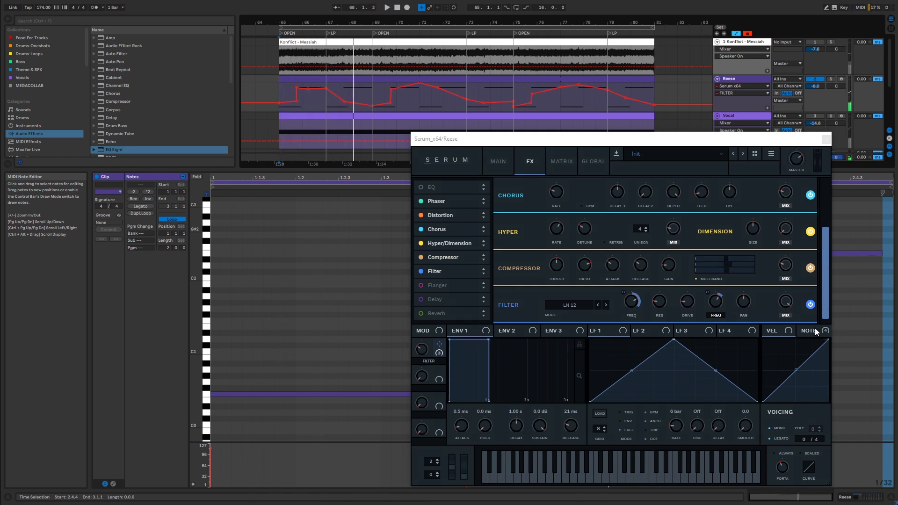
Review the NOTE curve, the modulation matrix and the main oscillator page, and close the Serum window
left_click(815, 330)
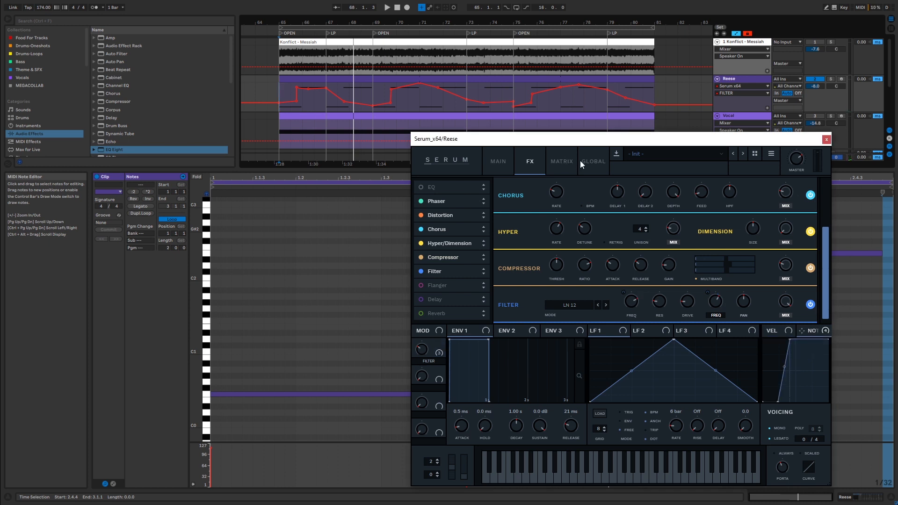
left_click(567, 161)
mouse_move(826, 209)
left_mouse_down()
mouse_move(823, 240)
mouse_move(823, 197)
left_mouse_up()
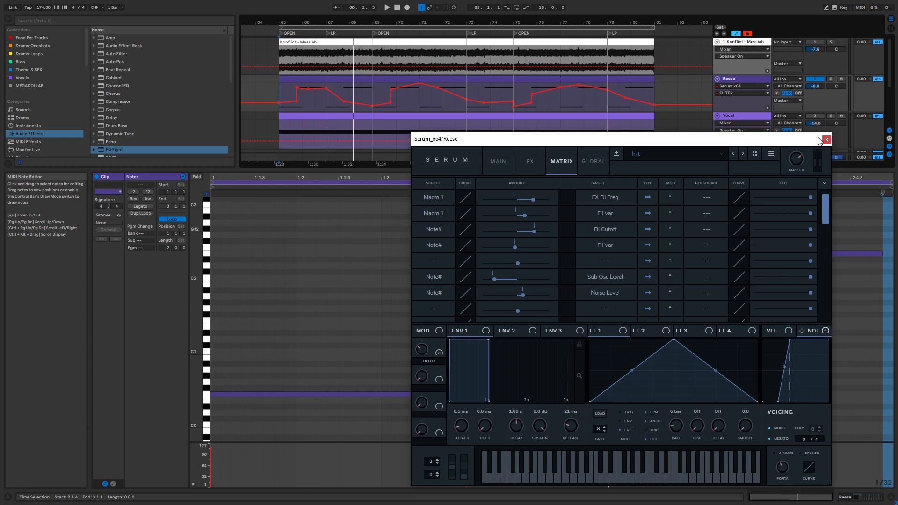
left_click(499, 162)
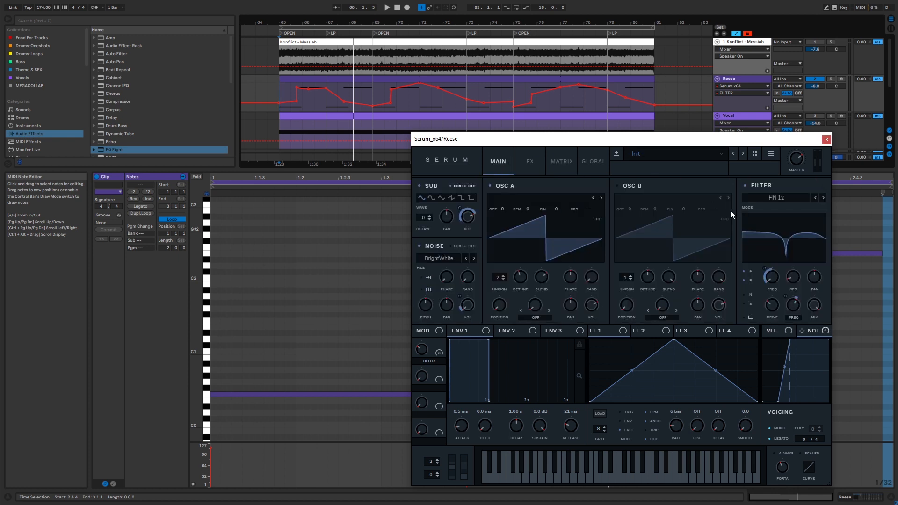
left_click(826, 140)
Show the Reese track's device chain and turn on the Utility after Serum, leaving it folded
left_click(753, 77)
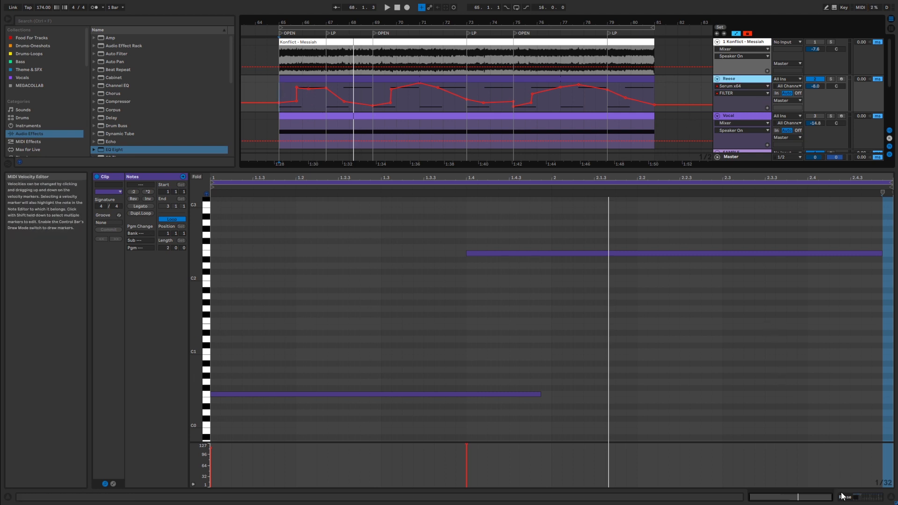
key("shift+Tab")
left_click(207, 436)
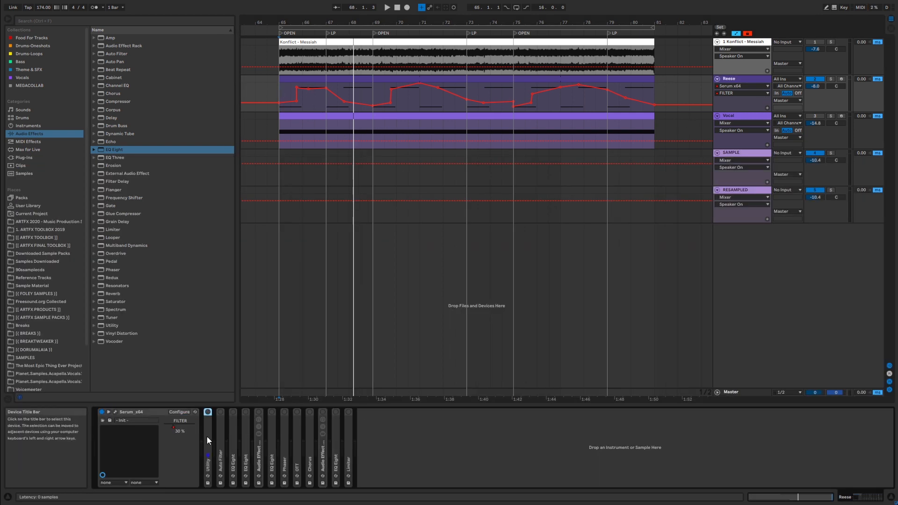
double_click(206, 437)
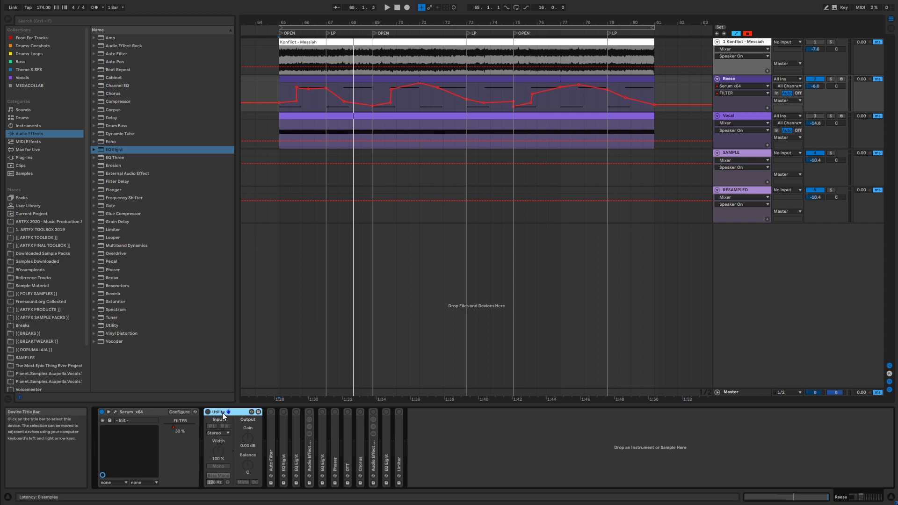
key("0")
double_click(226, 412)
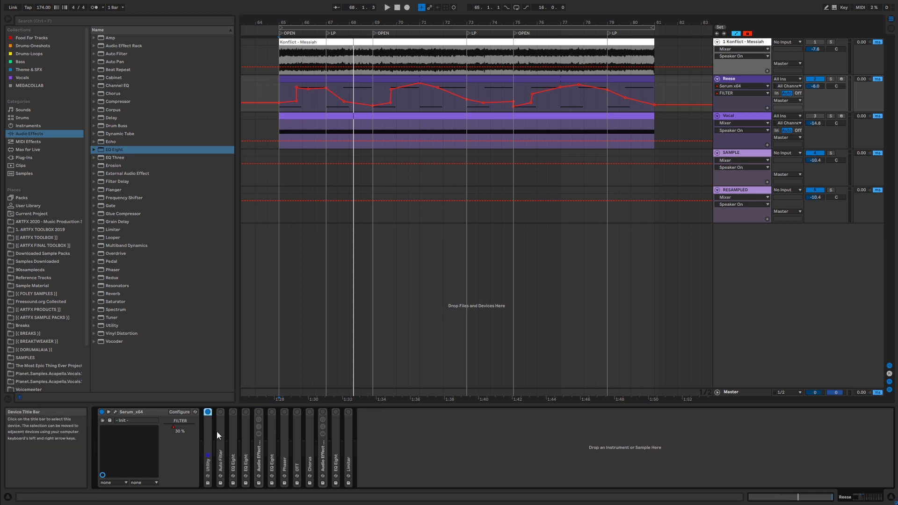
Turn on the notch Auto Filter in the Reese chain, audition it, and fold the device
double_click(219, 434)
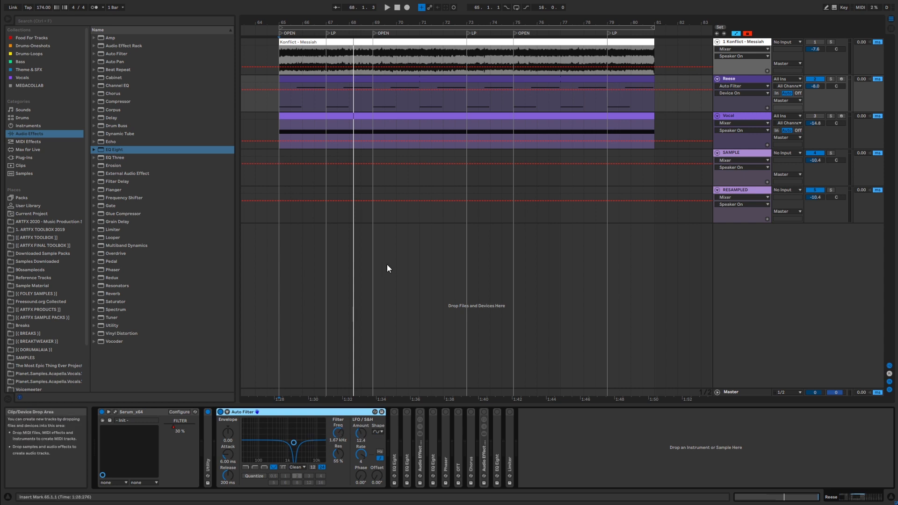
key("space")
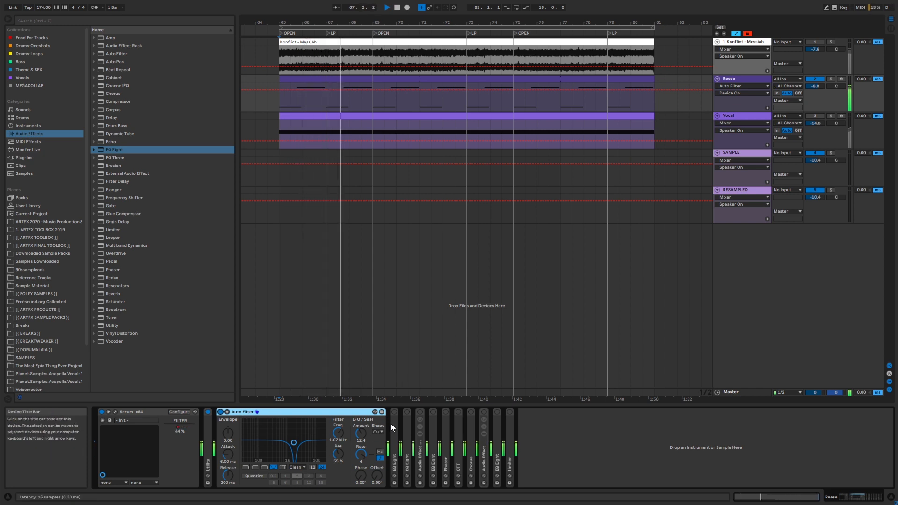
key("space")
double_click(302, 411)
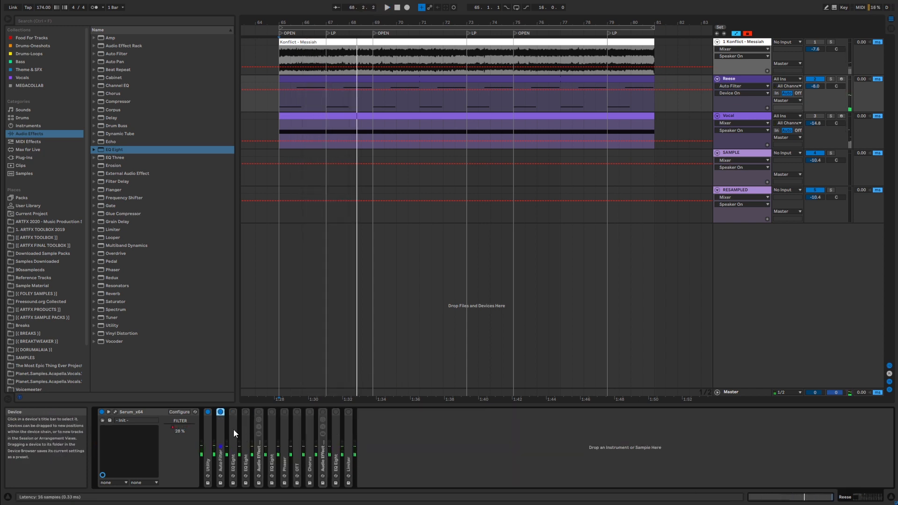
Turn on the first EQ Eight with its 240 Hz dip, and briefly inspect the second EQ Eight
double_click(234, 429)
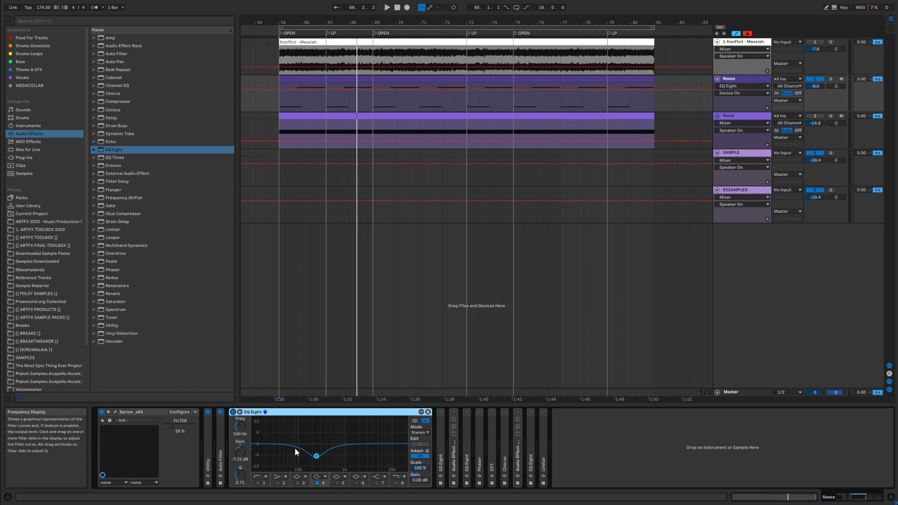
double_click(442, 438)
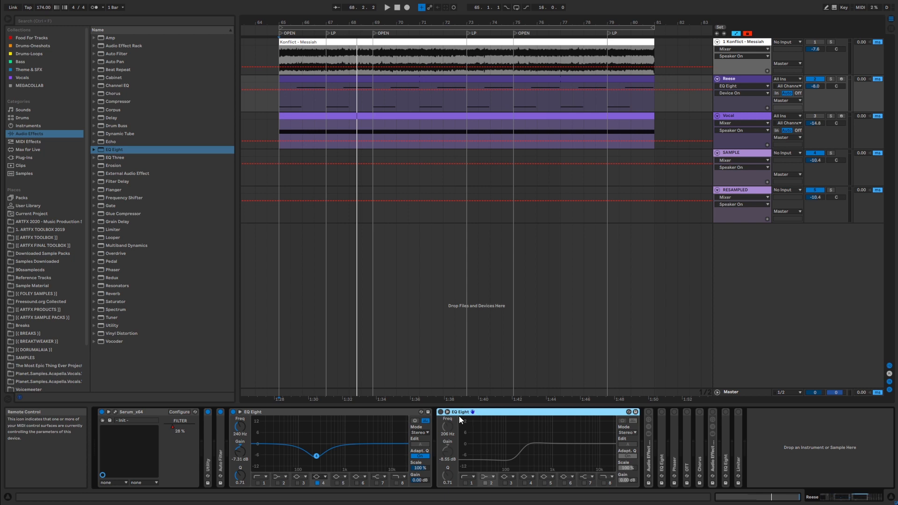
double_click(482, 410)
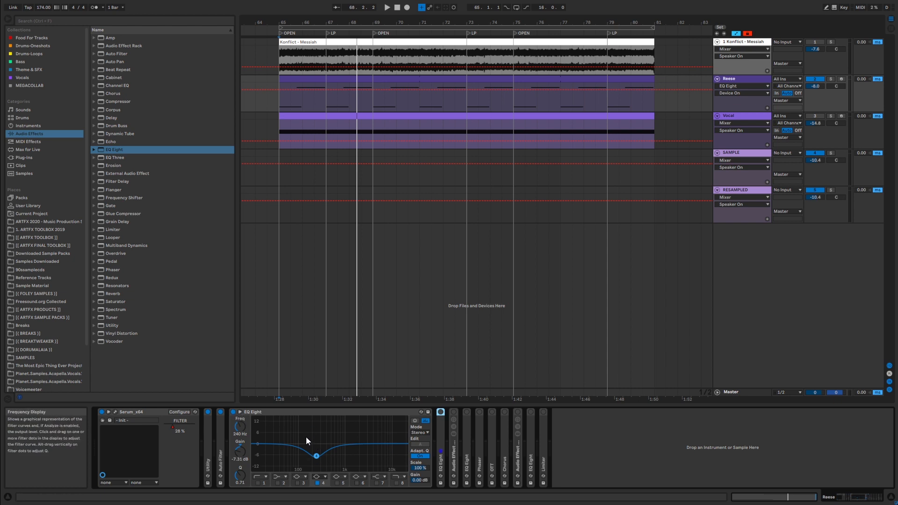
Compare the Reese with the first EQ Eight bypassed and active, and leave it on and folded
left_click(233, 412)
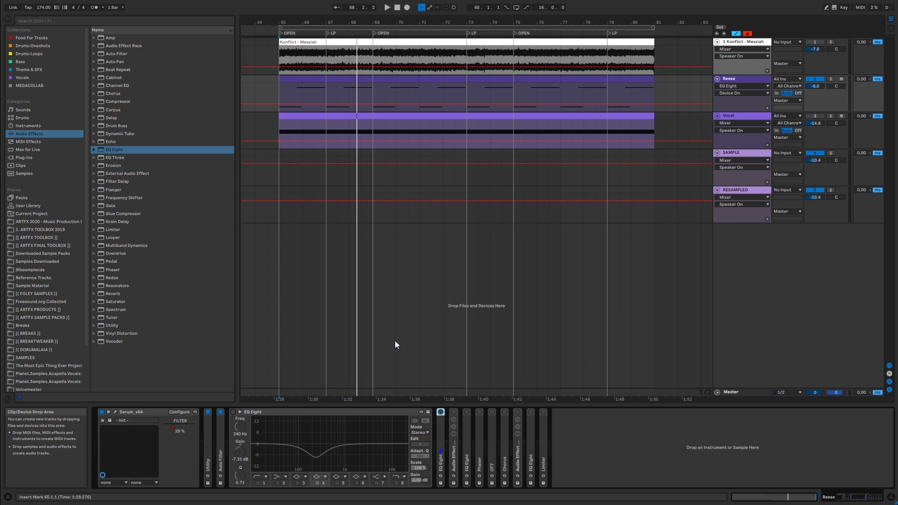
key("space")
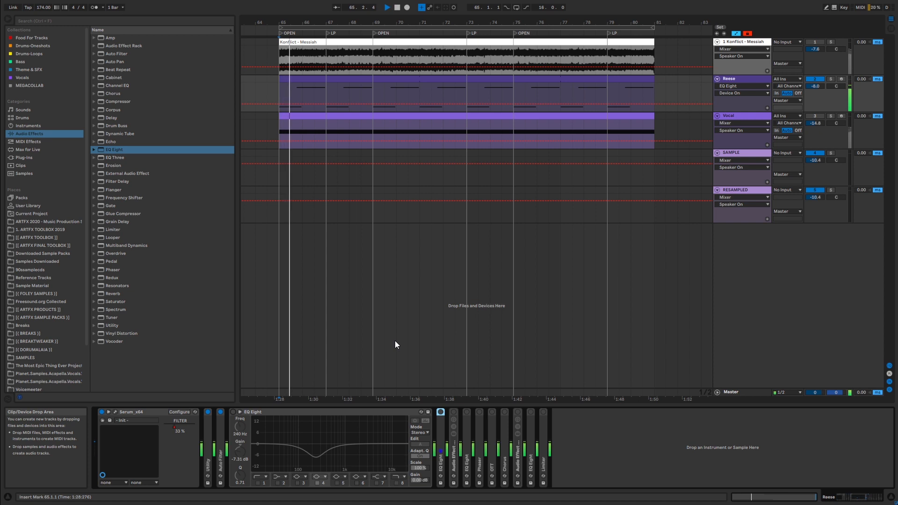
key("space")
left_click(232, 412)
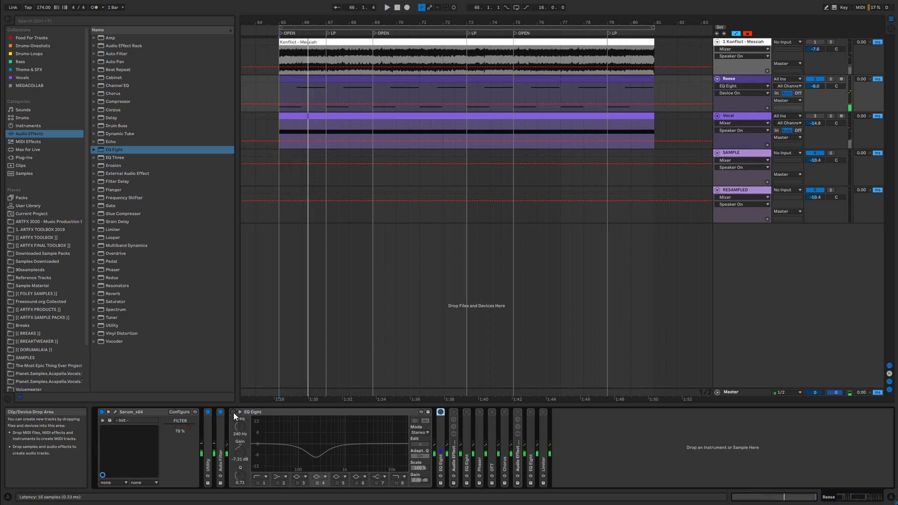
key("space")
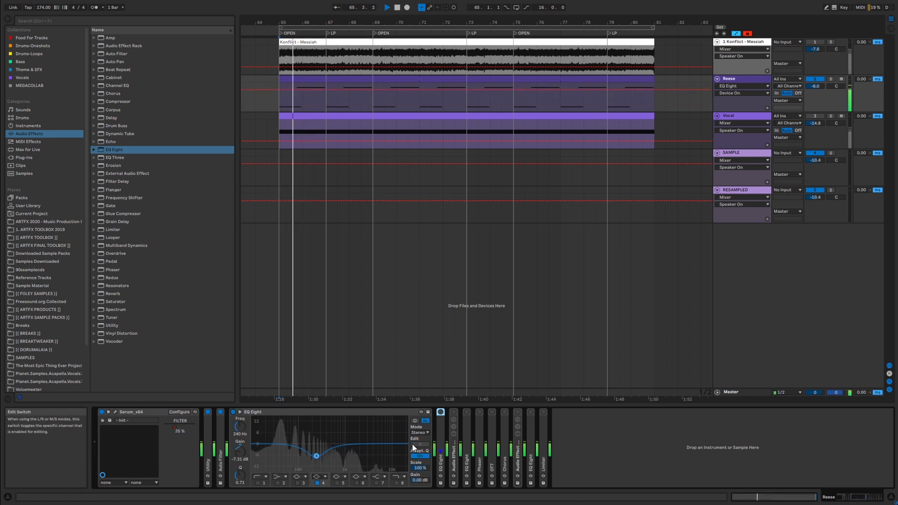
key("space")
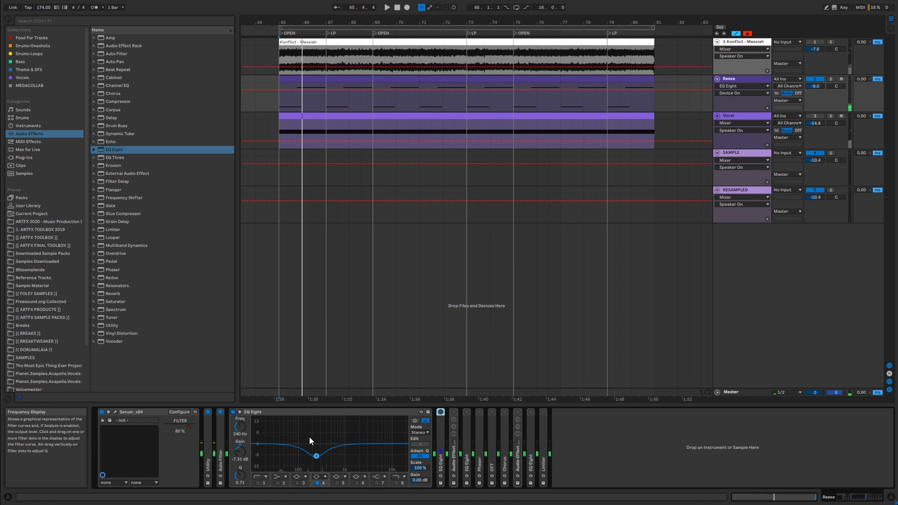
double_click(360, 412)
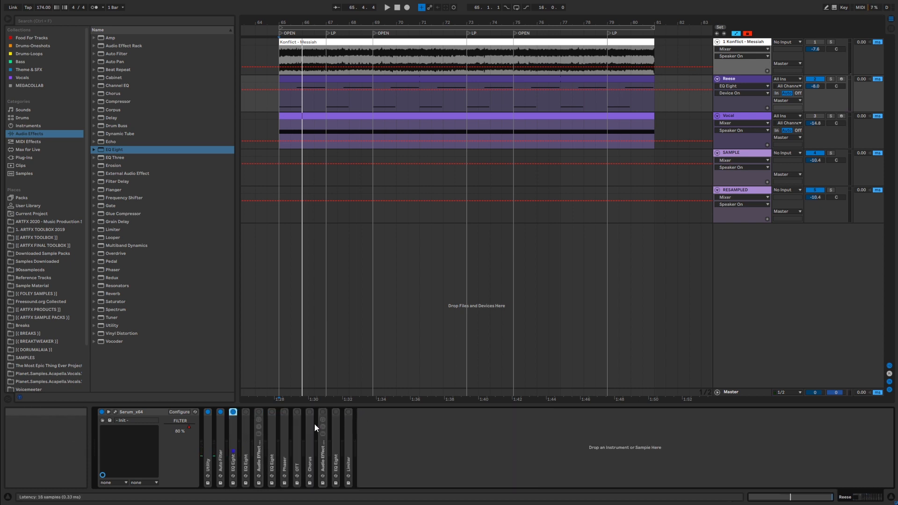
Unfold and turn on the second EQ Eight with its 206 Hz low-shelf cut, and play the Reese
double_click(246, 422)
left_click(245, 412)
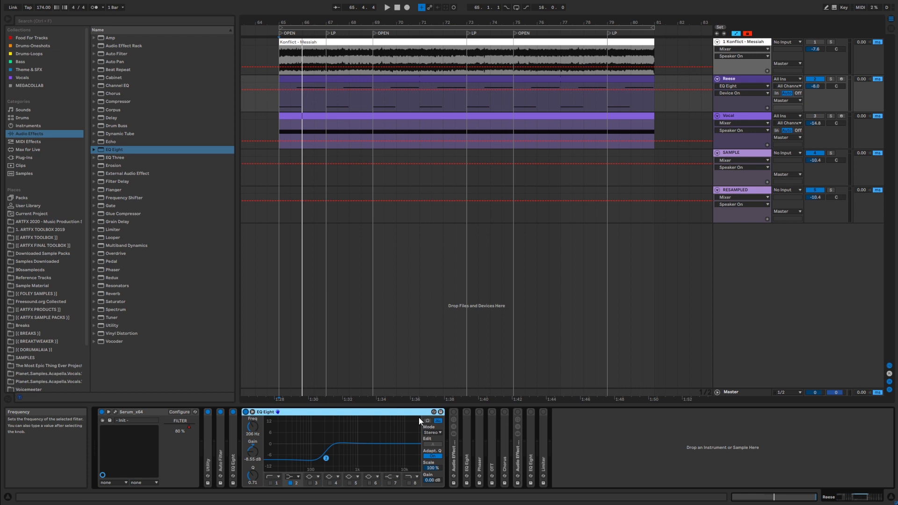
key("space")
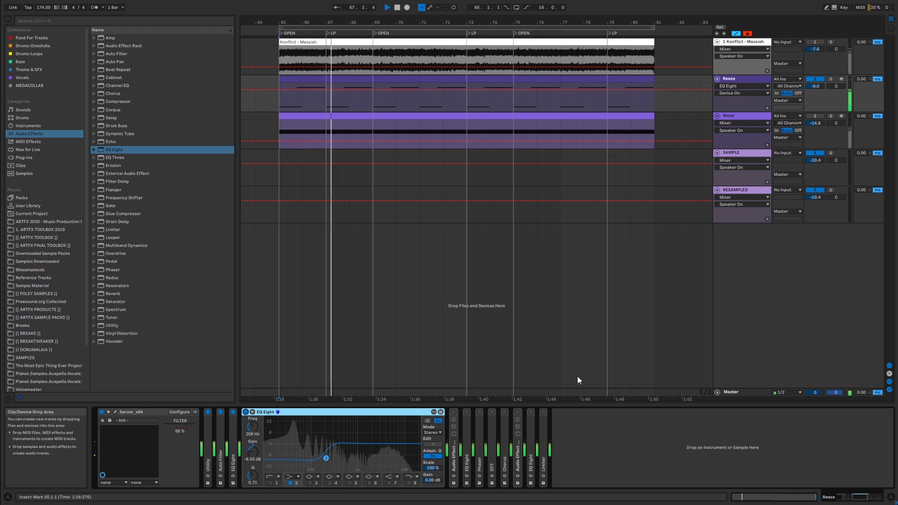
Stop playback, fold the second EQ Eight, and unfold and turn on the Audio Effect Rack that follows it
key("space")
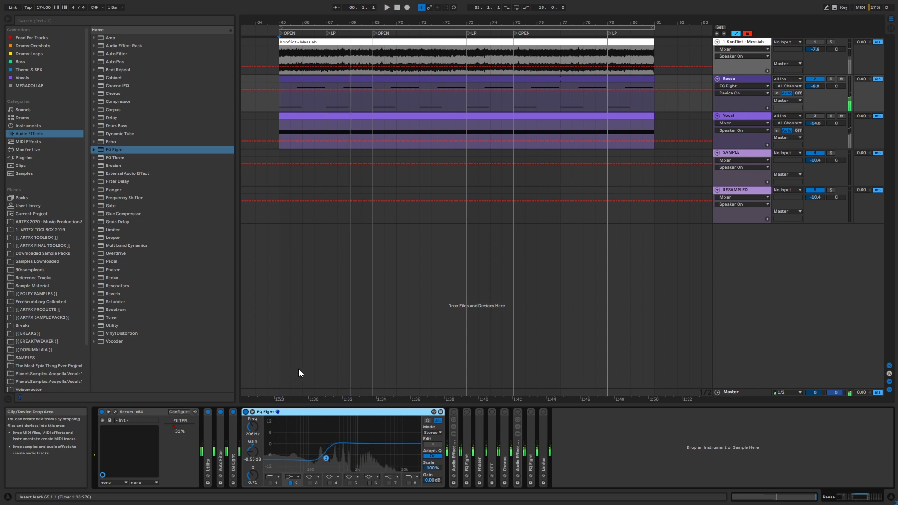
double_click(277, 411)
double_click(260, 450)
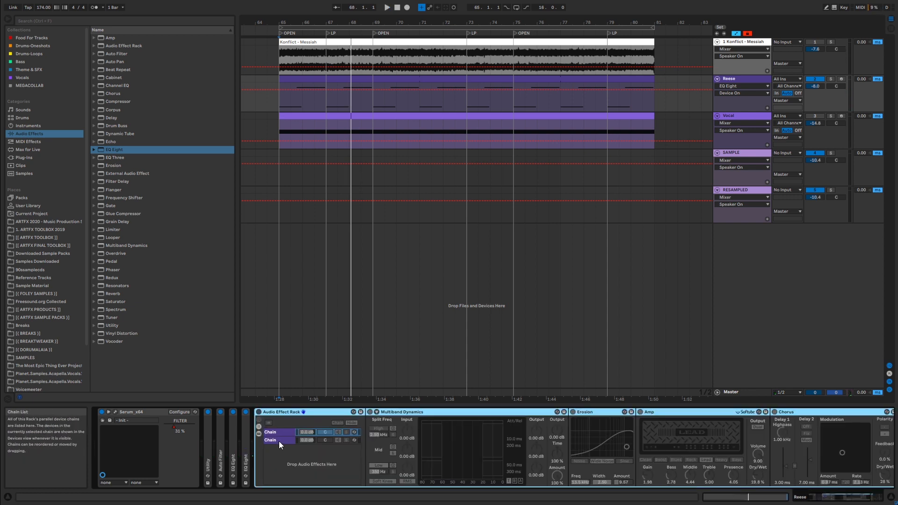
left_click(259, 411)
Look through the devices in the Audio Effect Rack's two parallel chains
left_click(279, 440)
left_click(277, 432)
left_click(280, 440)
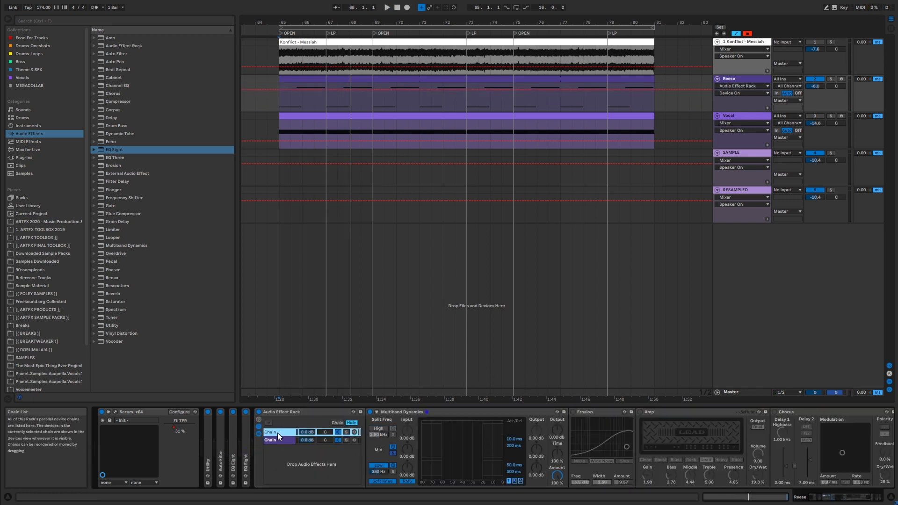
left_click(282, 433)
left_click(283, 440)
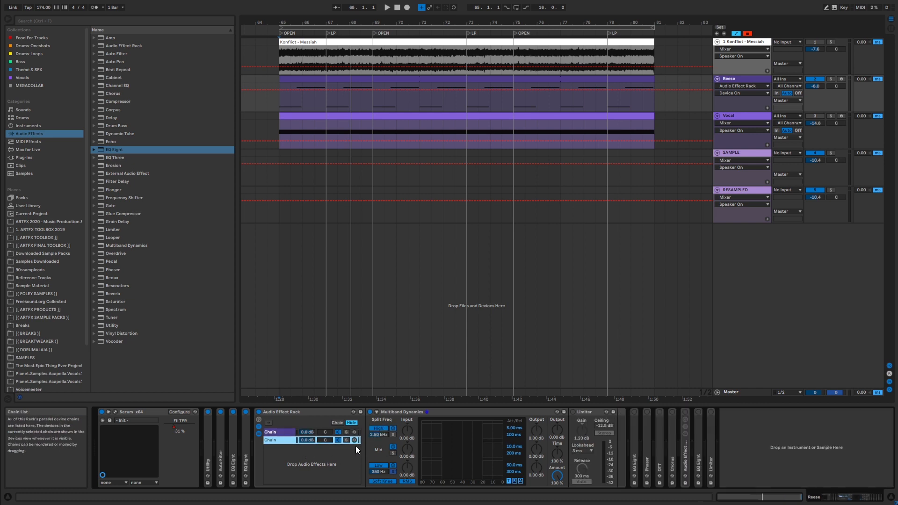
Audition the rack's second and first chains separately, each soloed, to hear which frequency band each carries
key("space")
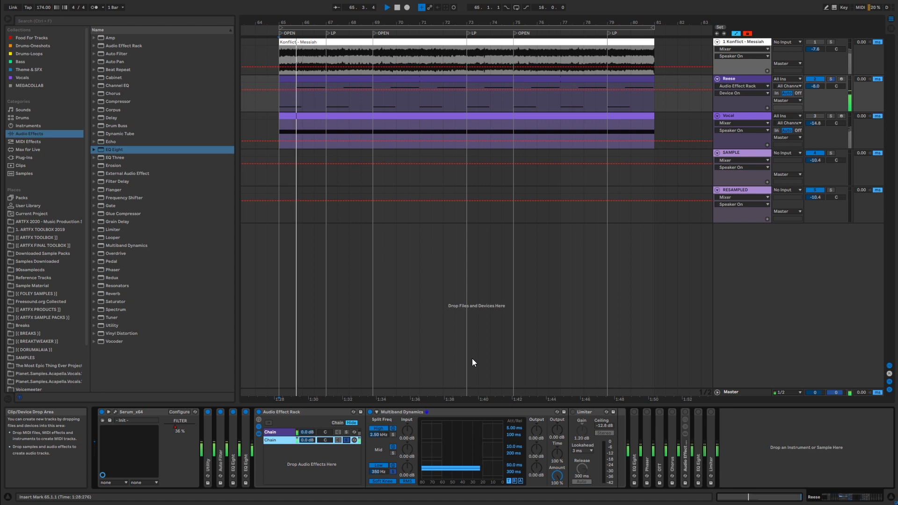
key("space")
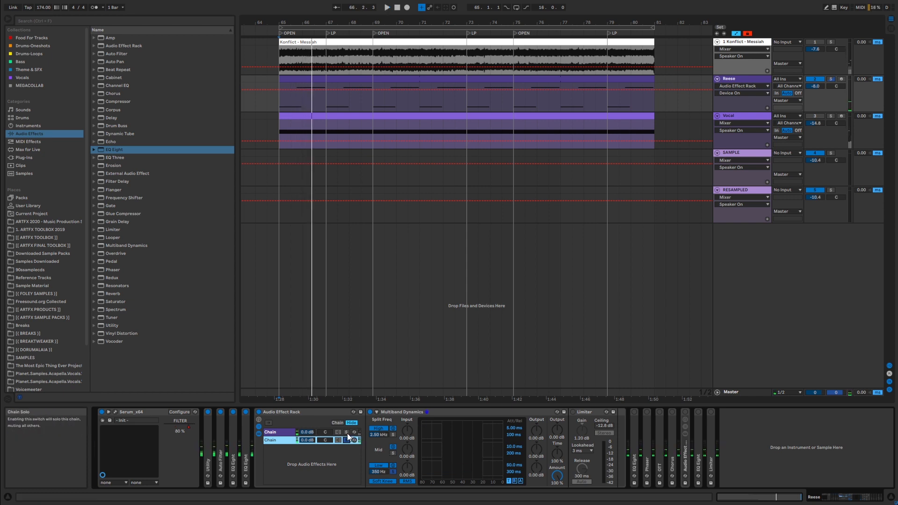
left_click(287, 433)
key("space")
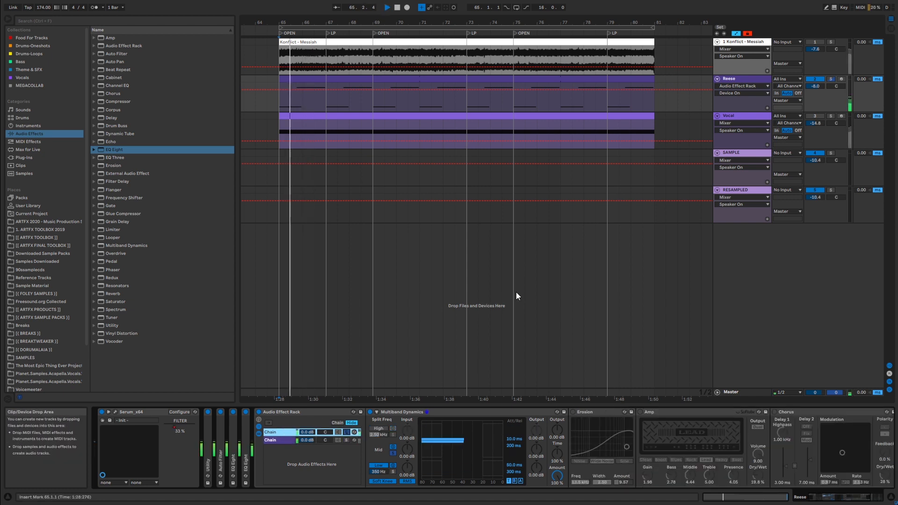
key("space")
Inspect the Multiband Dynamics splits of both chains, toggling the High band in the first chain and leaving it off
left_click(280, 438)
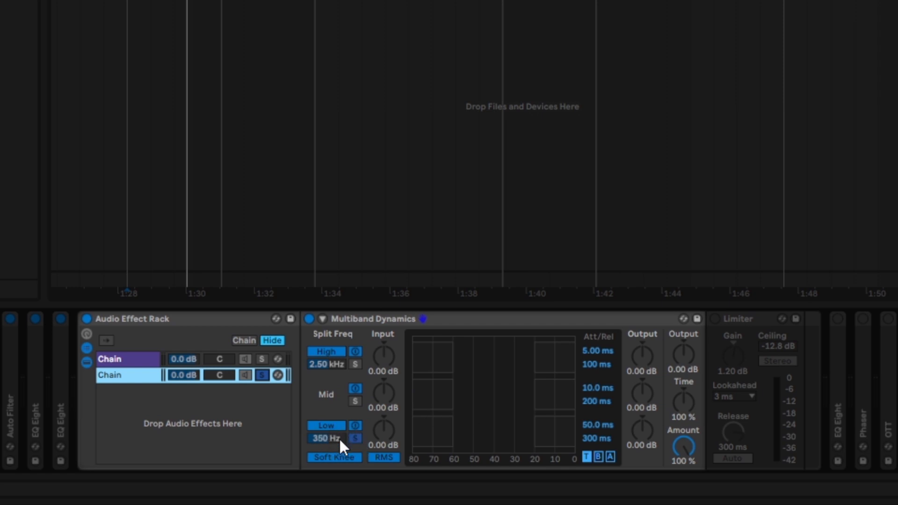
left_click(127, 360)
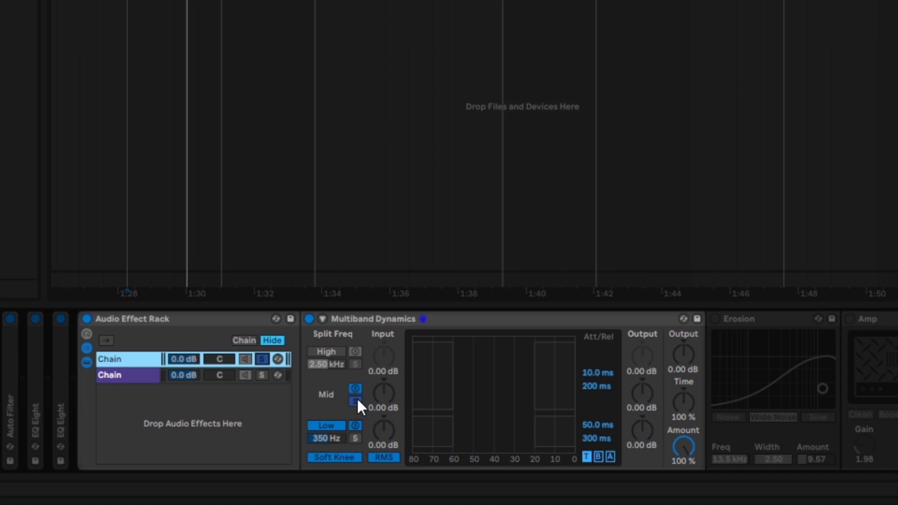
left_click(323, 352)
left_click(324, 352)
left_click(323, 349)
left_click(323, 352)
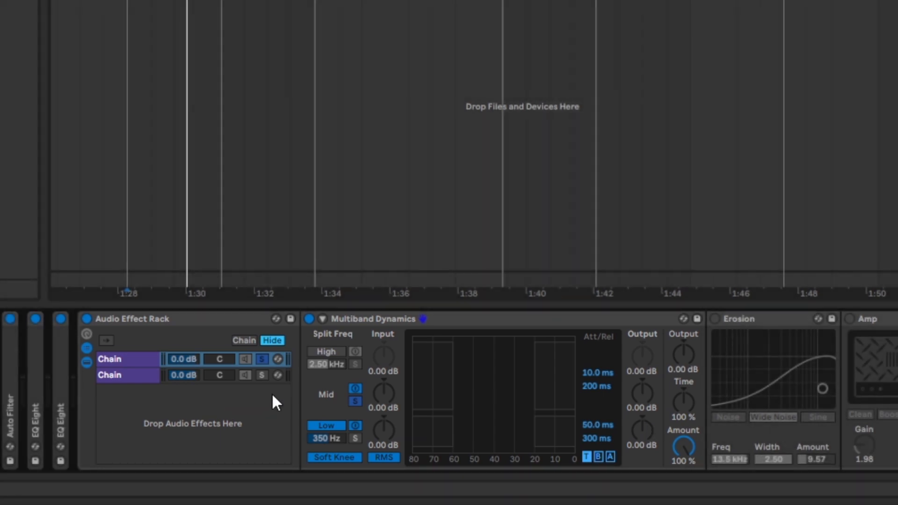
Solo the rack's second chain, turn on its Limiter with the -12.8 dB ceiling, and play the low band
left_click(268, 376)
left_click(715, 319)
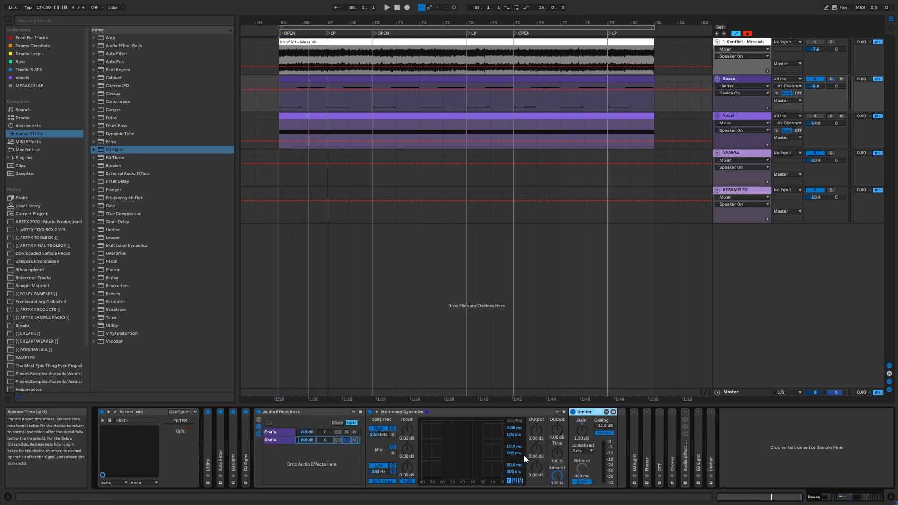
key("space")
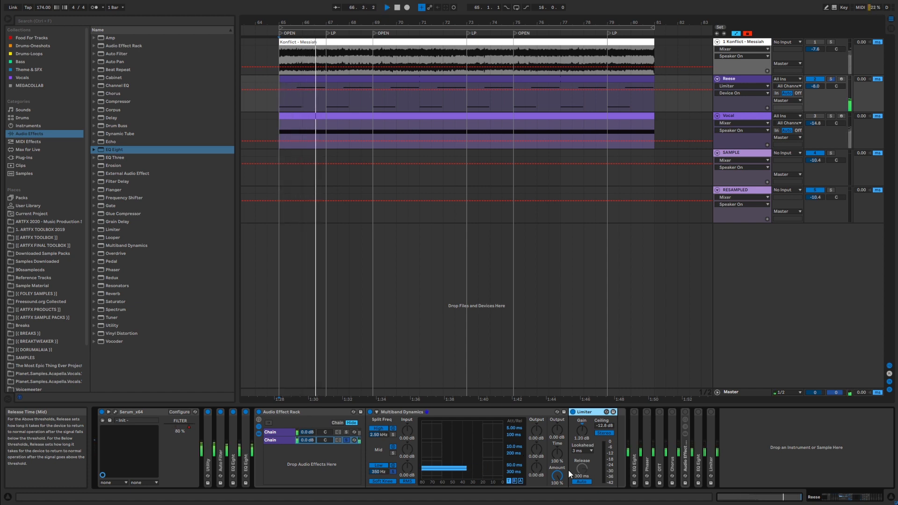
key("space")
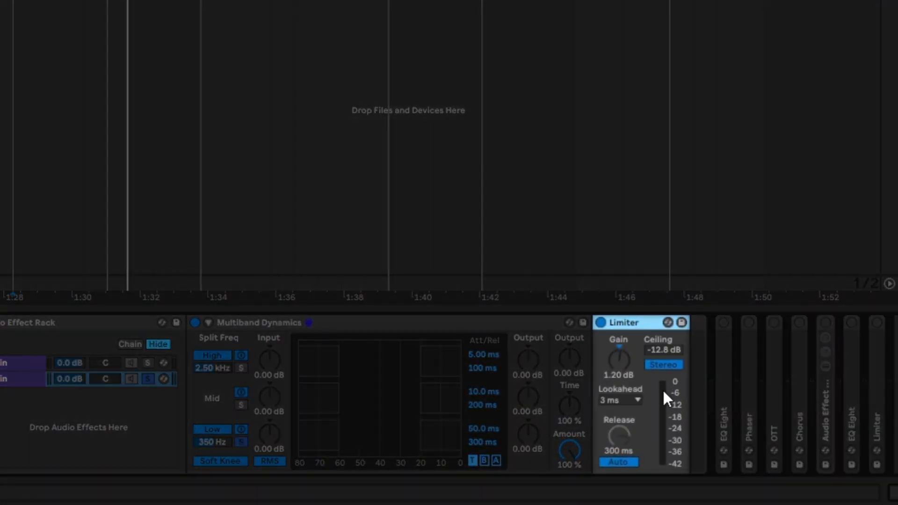
key("space")
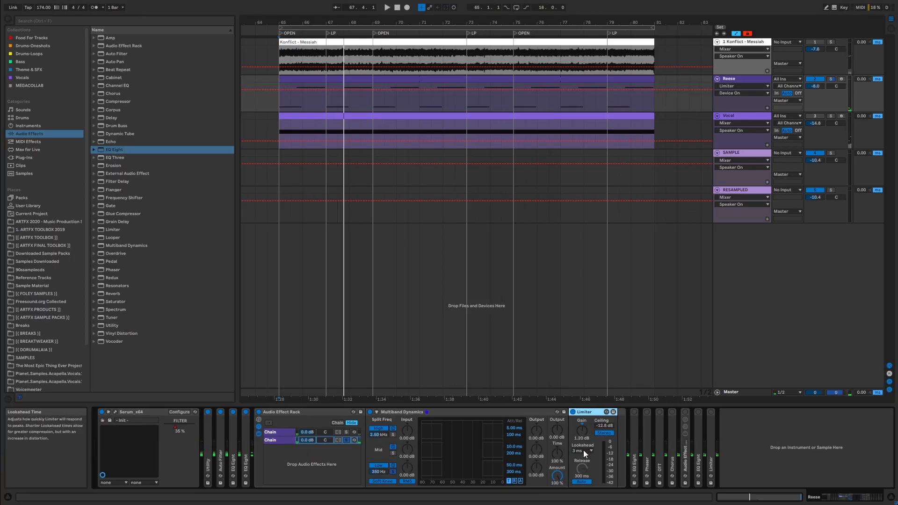
Solo the rack's first chain instead, turn on its Wide Noise Erosion, and audition the mid band
left_click(346, 440)
left_click(346, 432)
key("space")
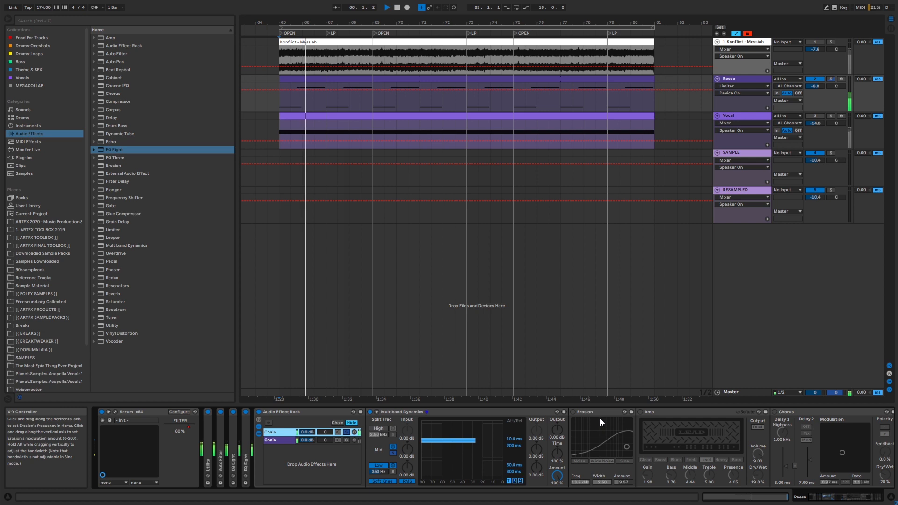
left_click(578, 413)
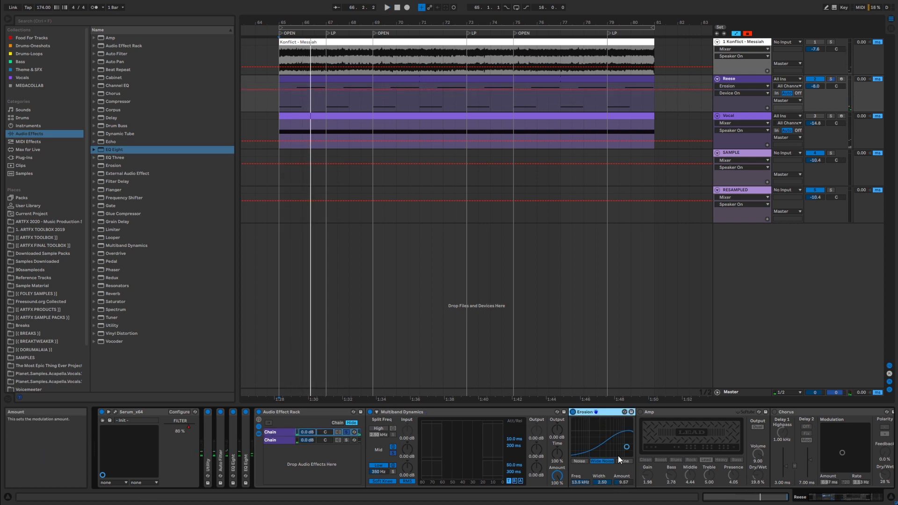
key("space")
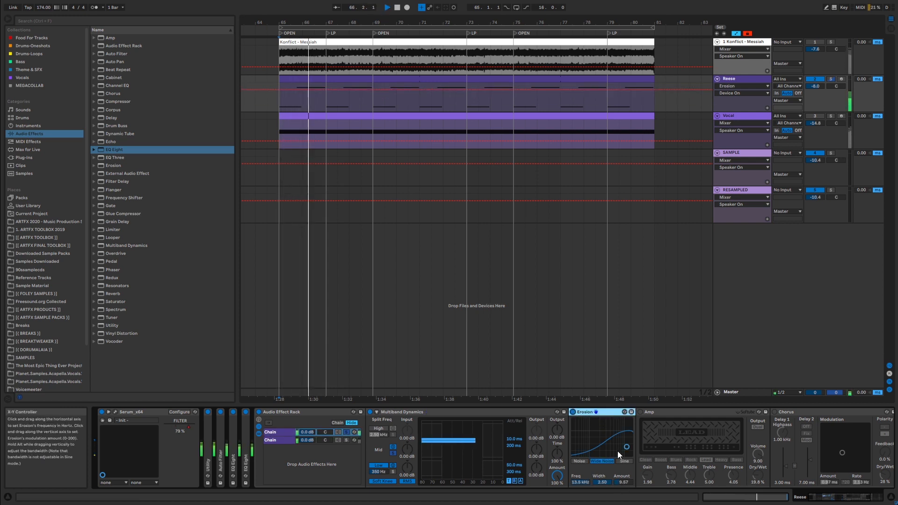
key("space")
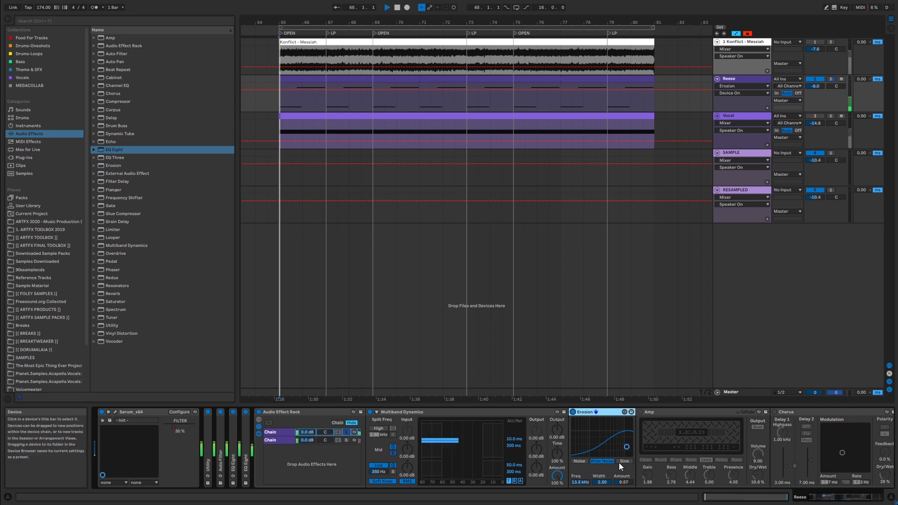
Turn on the Amp set to Lead in the first chain and compare the sound with it bypassed and active
left_click(645, 412)
left_click(641, 412)
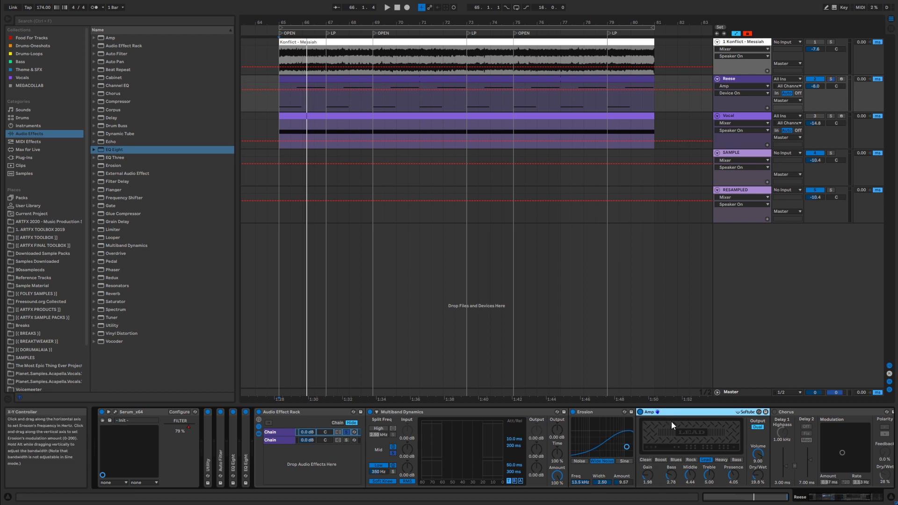
left_click(640, 412)
key("space")
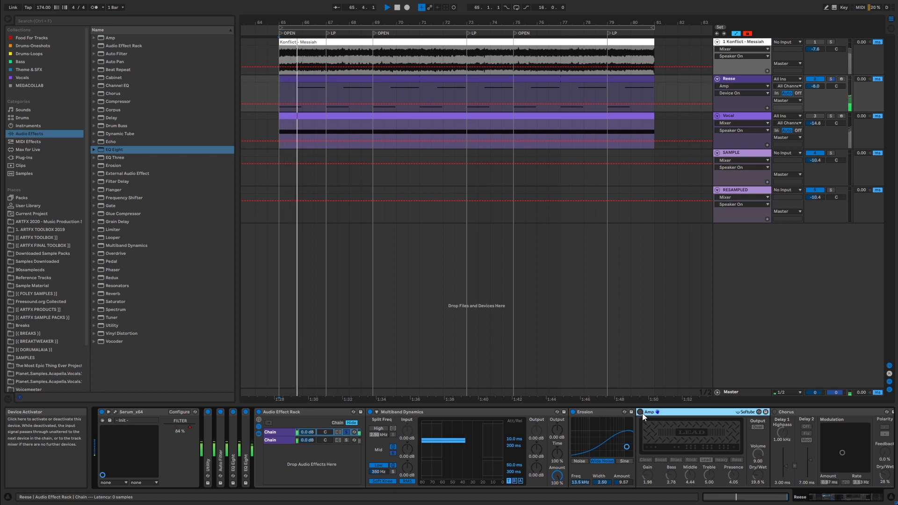
left_click(640, 412)
key("space")
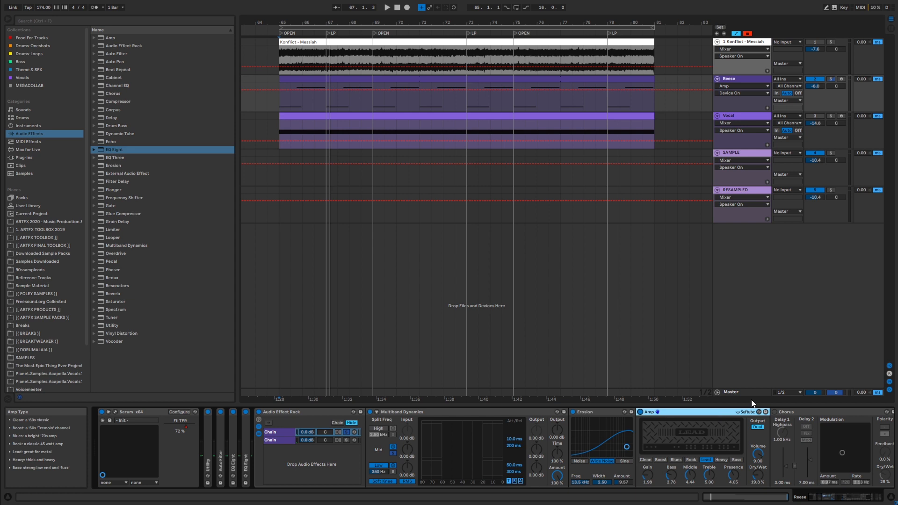
Turn on the Chorus at the end of the first chain and show the whole device
left_click(799, 411)
left_click(770, 412)
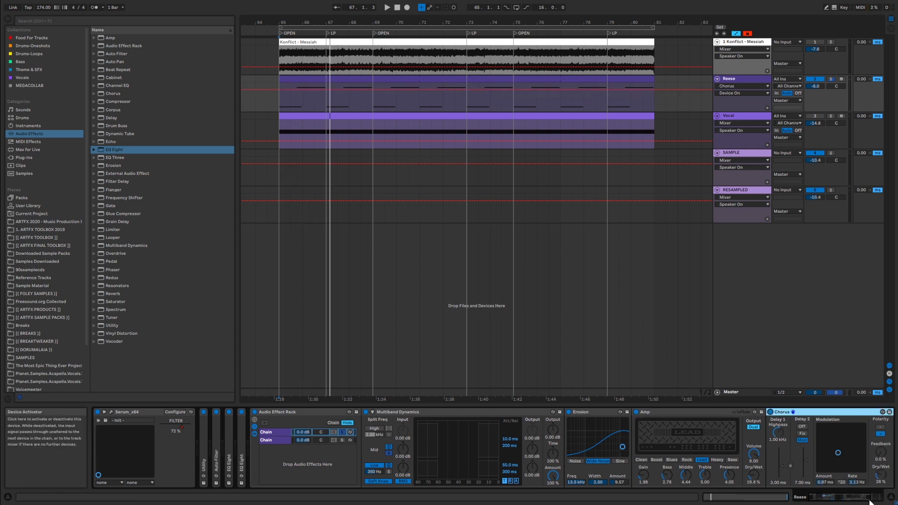
left_click_drag(871, 497, 886, 497)
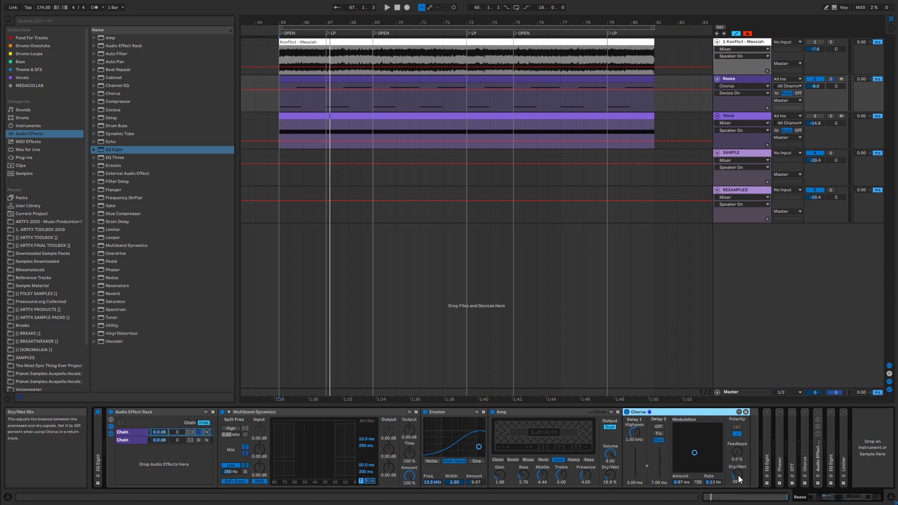
Try the Chorus at 100% dry/wet, undo that change, and play the first chain again
left_click_drag(739, 476, 740, 444)
key("space")
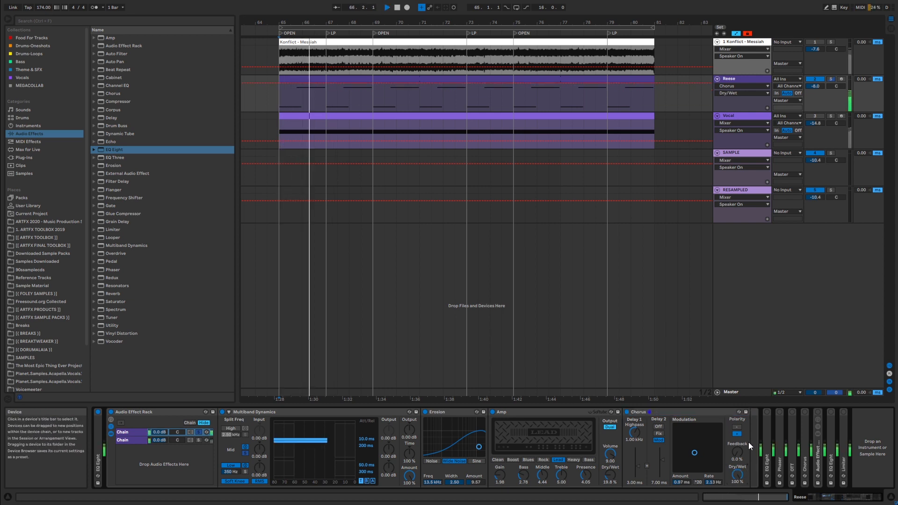
key("ctrl+z")
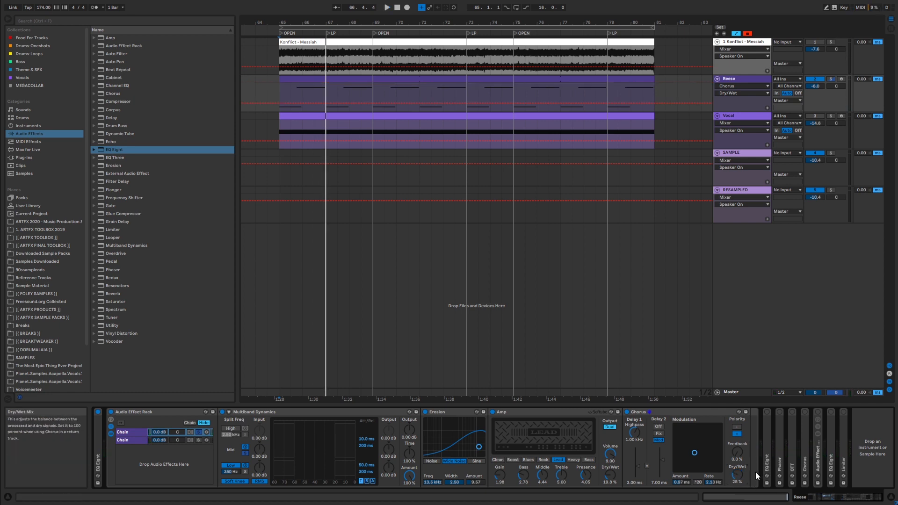
key("space")
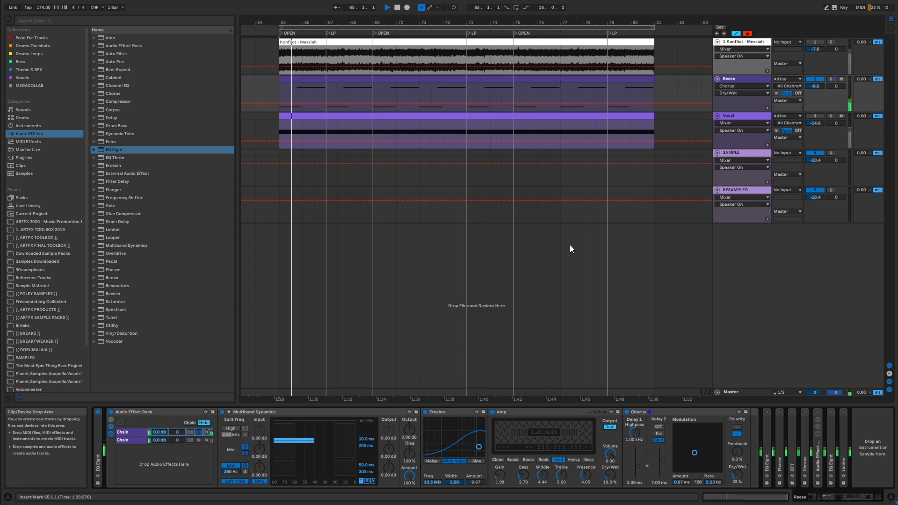
key("space")
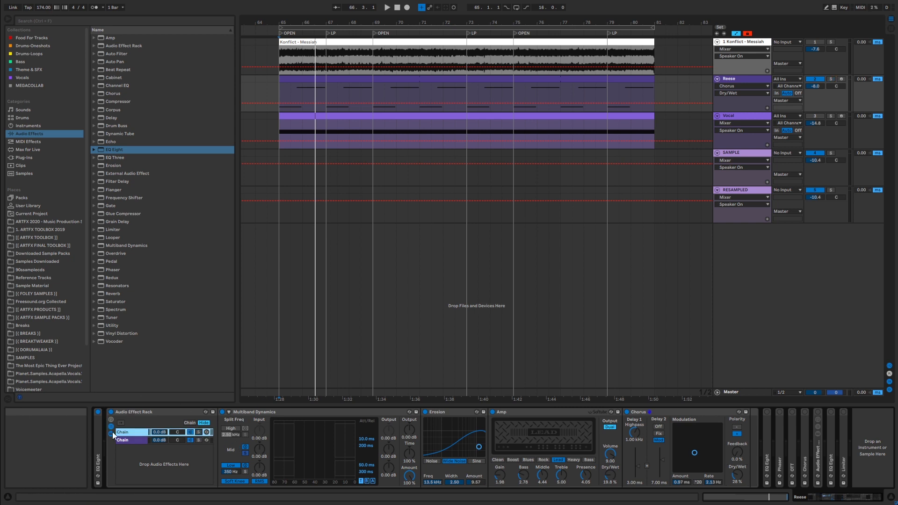
Play the Reese through both rack chains with neither soloed, and fold the Audio Effect Rack
left_click(145, 412)
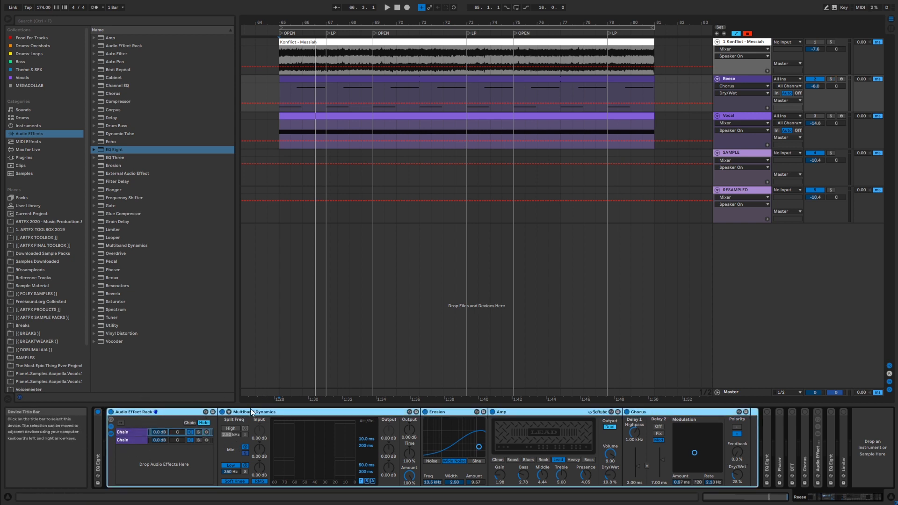
key("space")
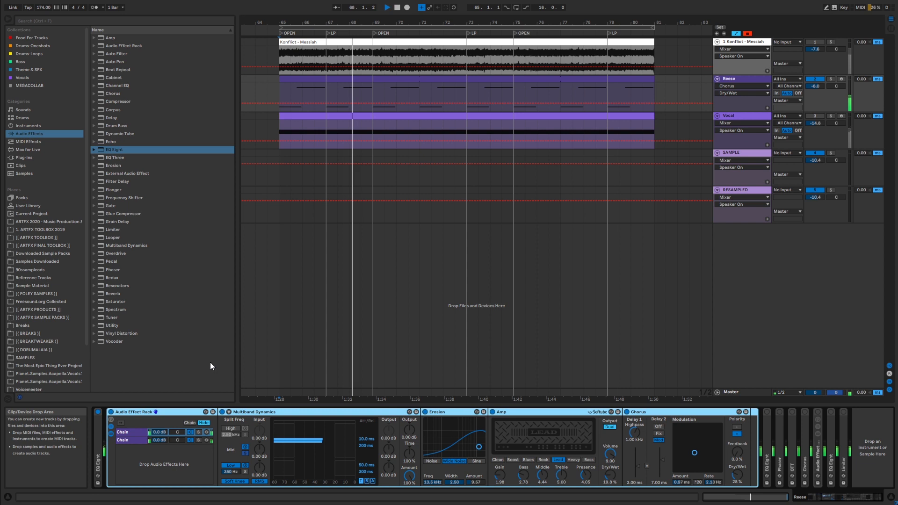
key("space")
double_click(127, 413)
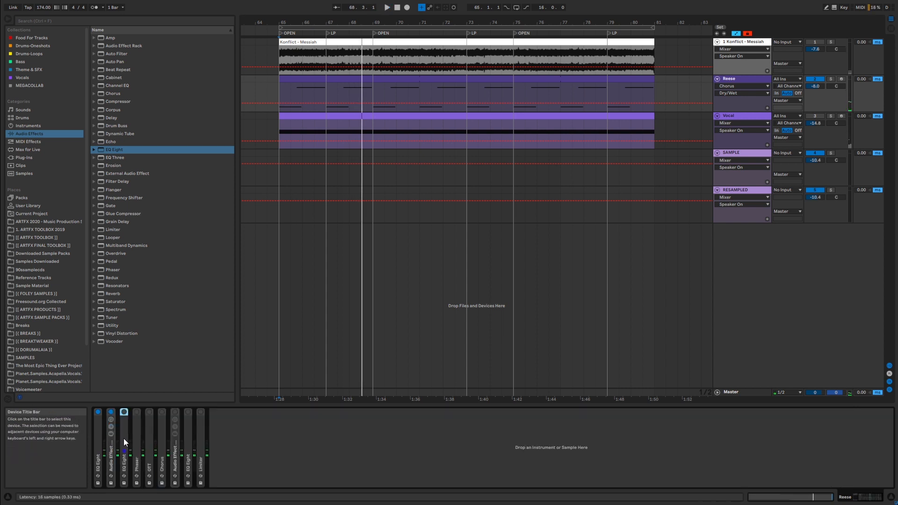
Unfold and turn on the EQ Eight after the rack, with its low cut and 2.35 kHz dip, and audition it
double_click(123, 439)
left_click(124, 412)
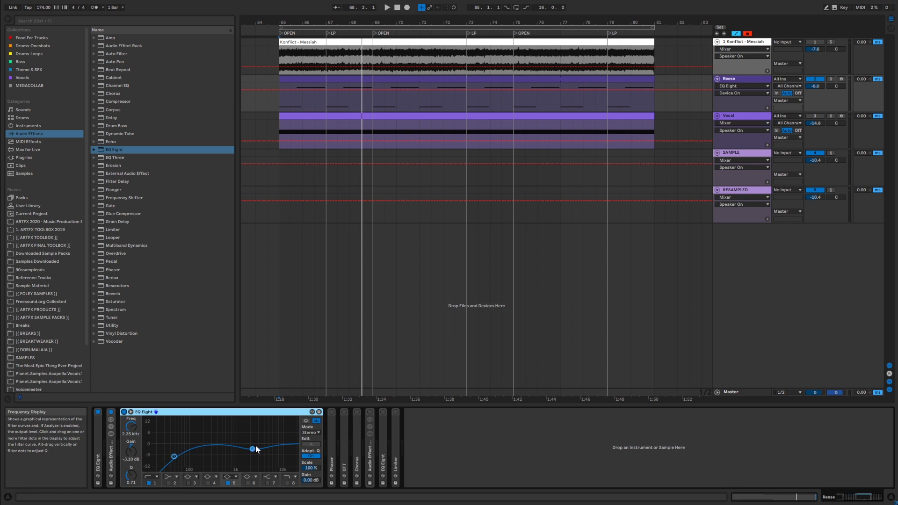
key("space")
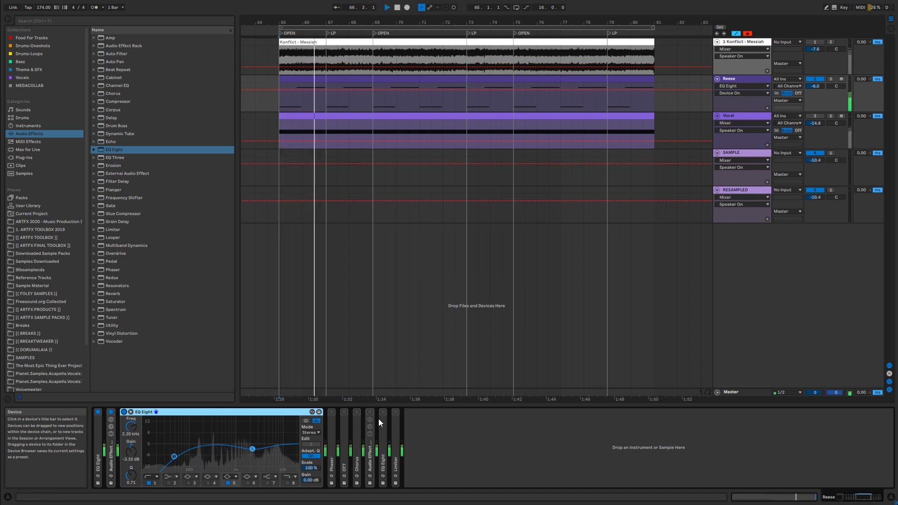
key("space")
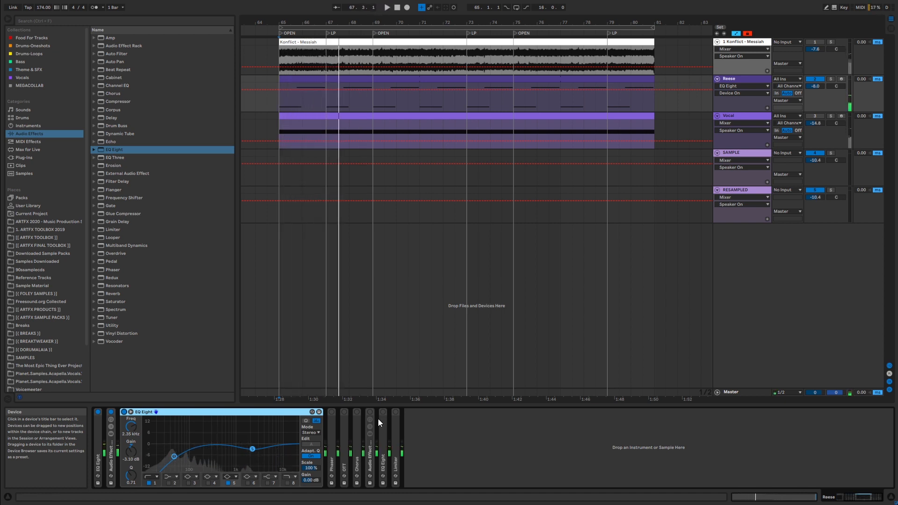
Fold the EQ Eight, unfold and turn on the Phaser, and play the Reese through it
double_click(168, 411)
double_click(136, 431)
left_click(136, 412)
key("space")
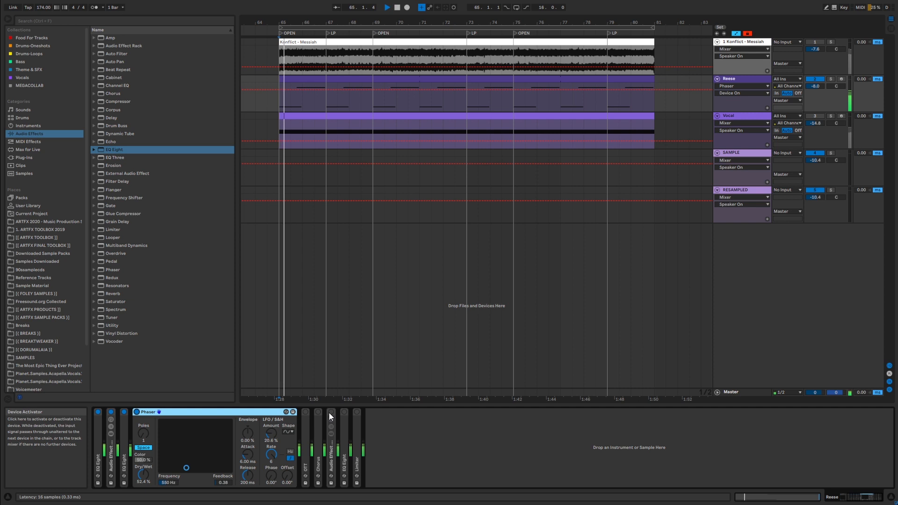
key("space")
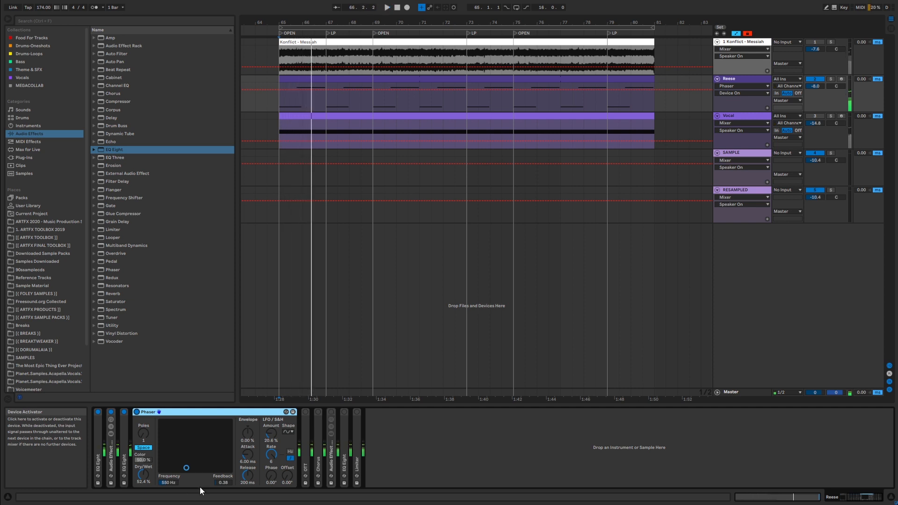
Play the Reese with the Phaser at 100% dry/wet, and lower the dry/wet to just under half
mouse_move(151, 473)
left_mouse_down()
mouse_move(147, 466)
mouse_move(144, 472)
left_mouse_up()
key("space")
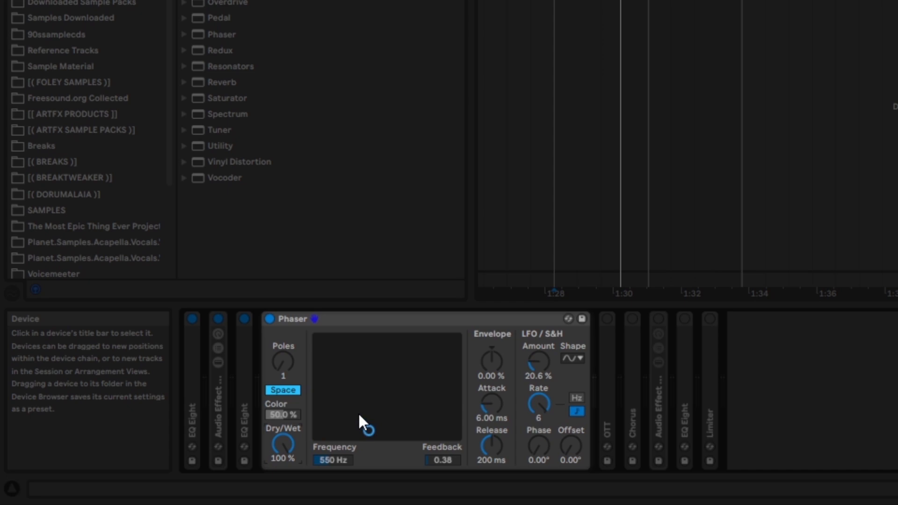
left_click_drag(276, 443, 276, 491)
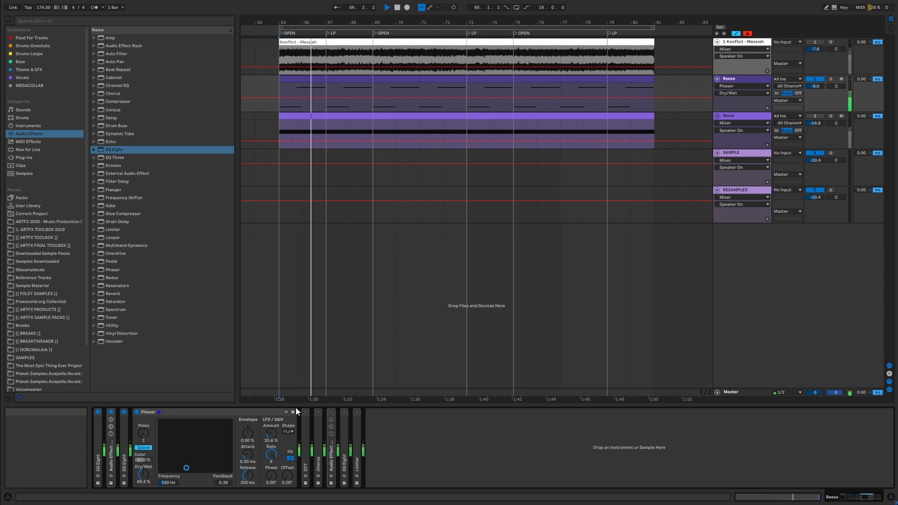
Fold the Phaser, unfold the OTT, and play the Reese with the OTT off and with it turned on
double_click(197, 412)
double_click(150, 440)
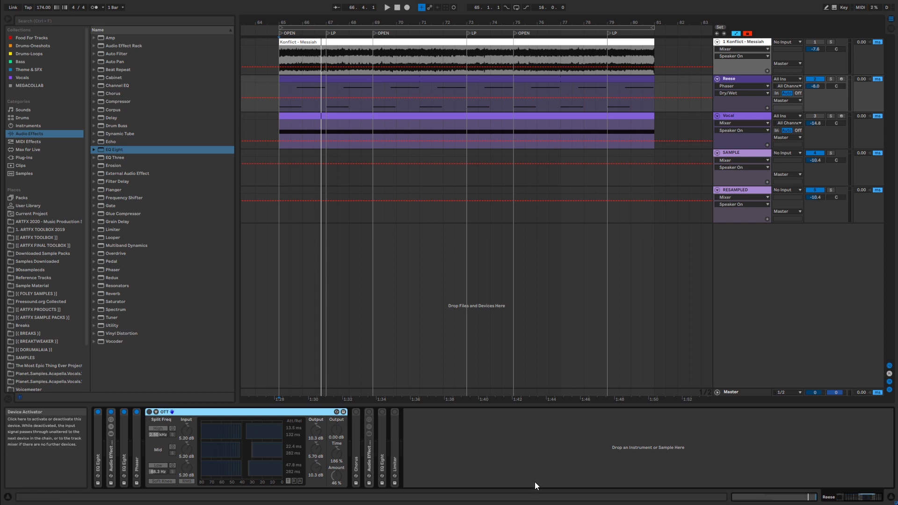
left_click_drag(858, 496, 842, 497)
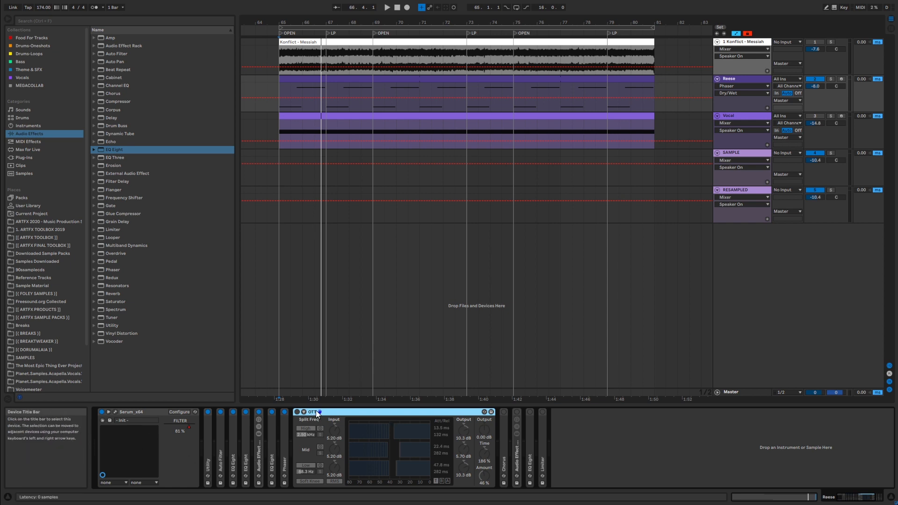
key("space")
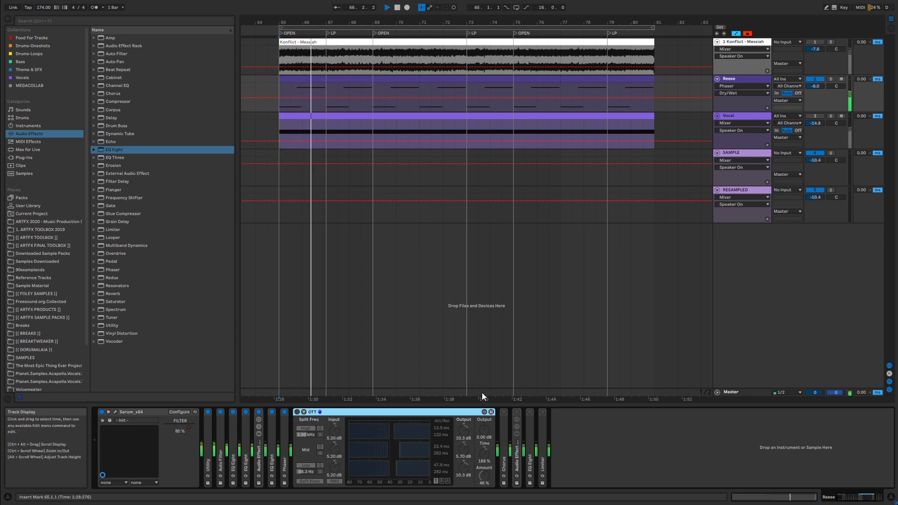
key("space")
left_click(296, 412)
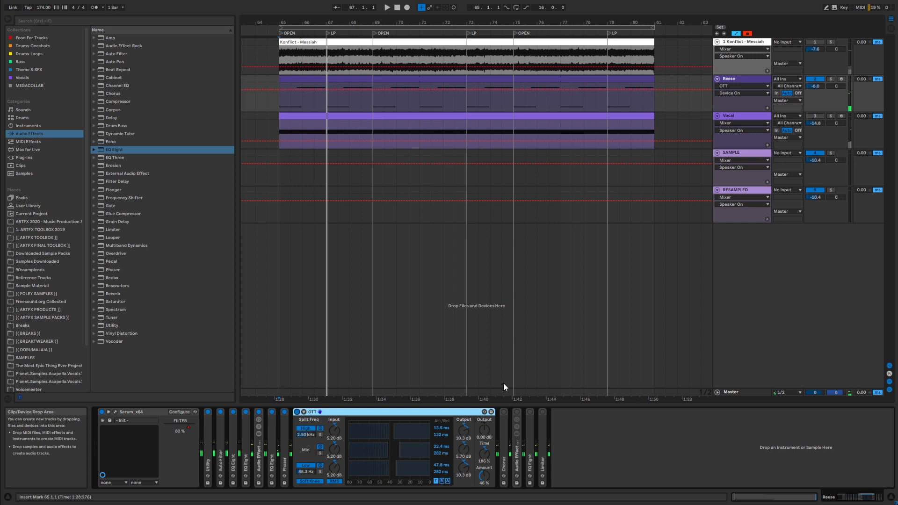
key("space")
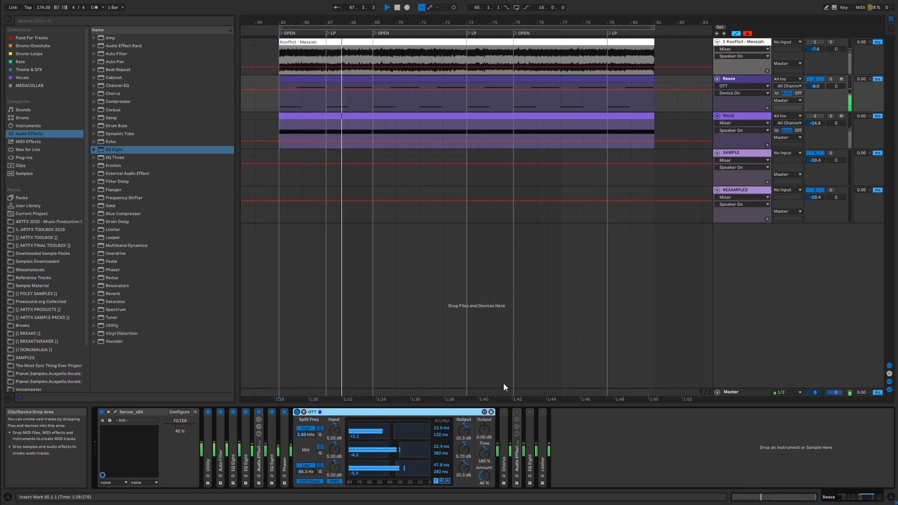
key("space")
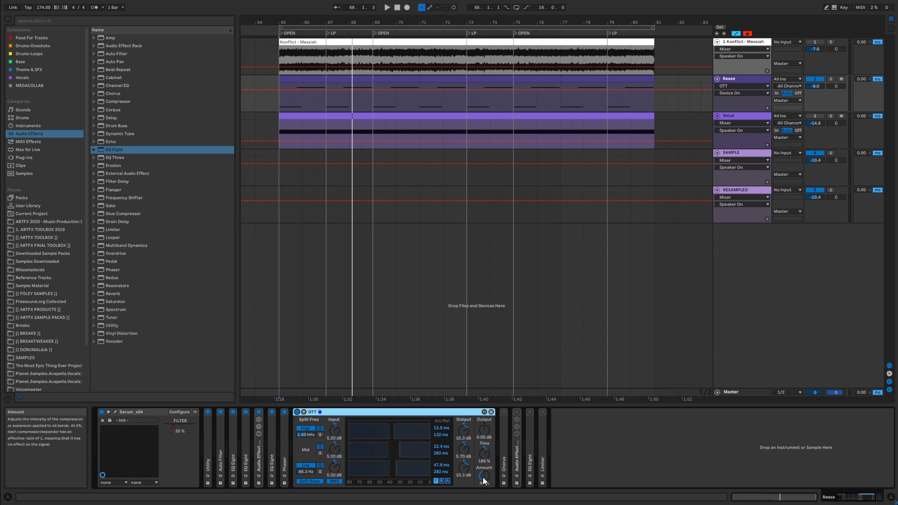
Fold the OTT, unfold and turn on the Chorus, and play the Reese through it
double_click(425, 412)
double_click(310, 425)
left_click(309, 411)
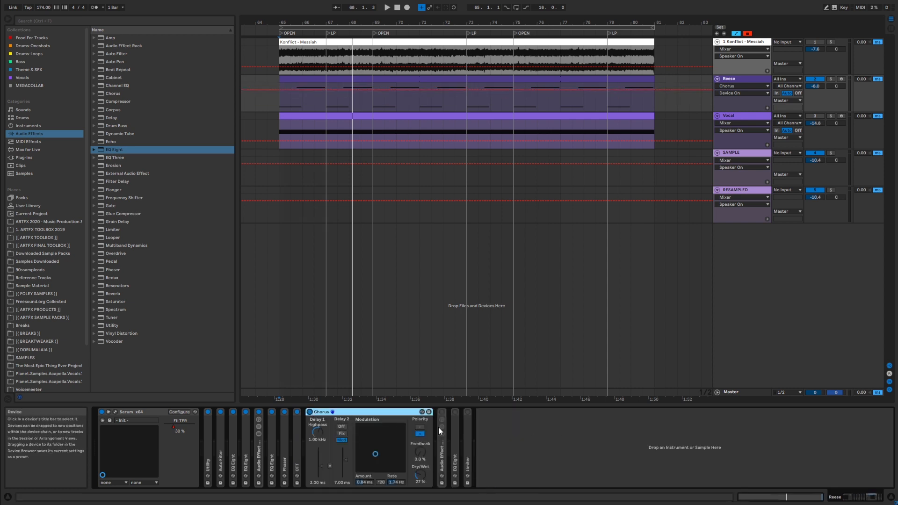
key("space")
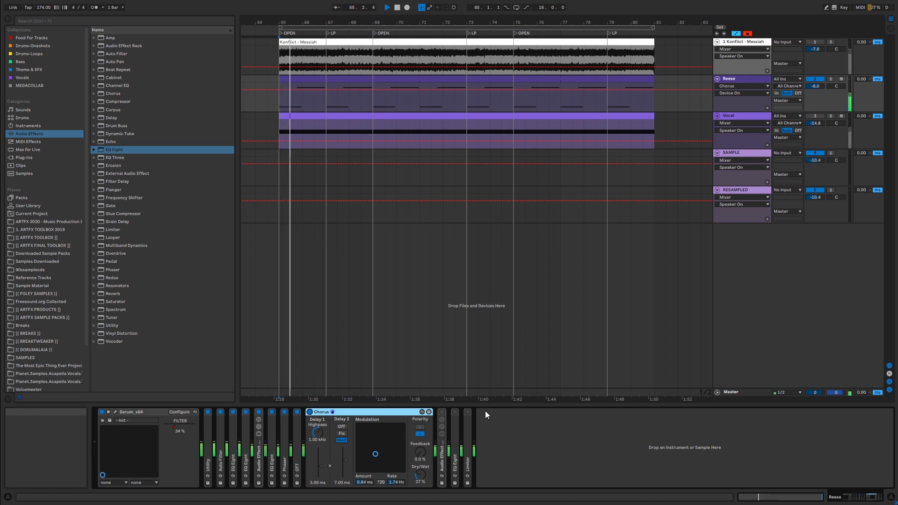
key("space")
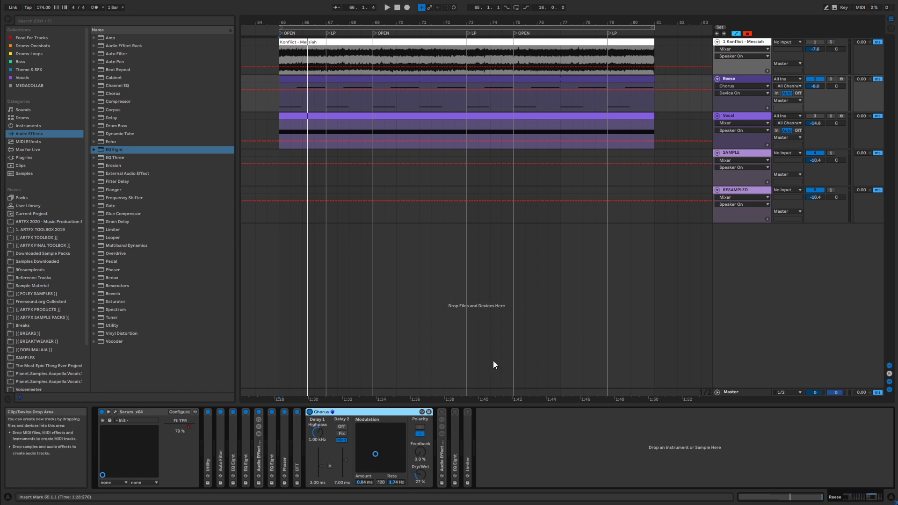
Fold the Chorus, unfold and turn on the second Audio Effect Rack, and solo its second chain
double_click(343, 414)
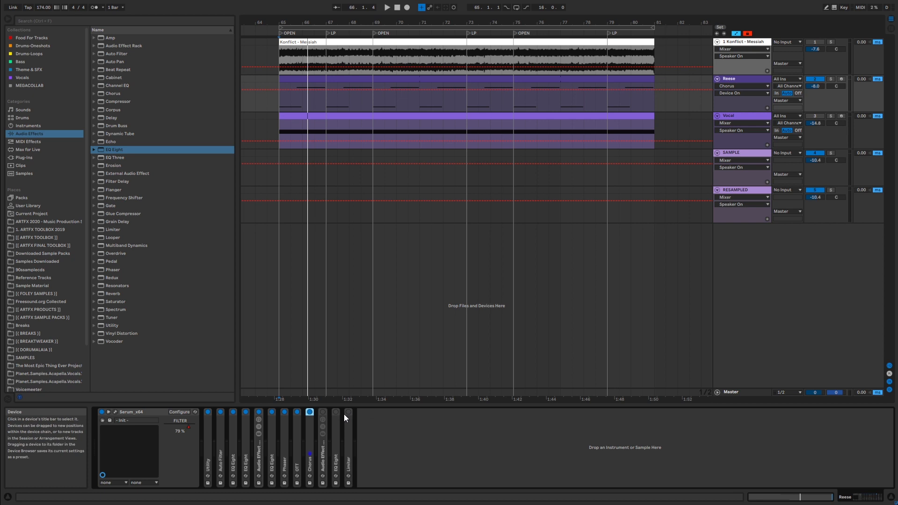
double_click(324, 447)
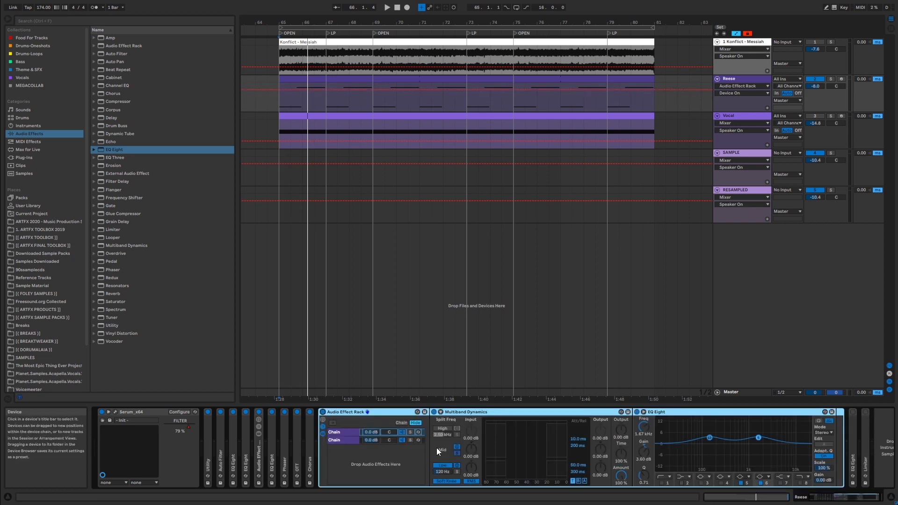
left_click(341, 440)
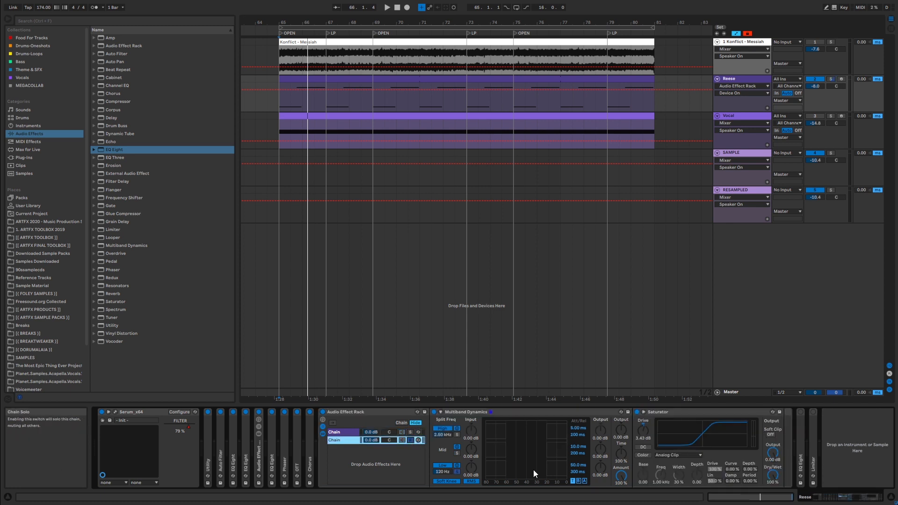
left_click(410, 440)
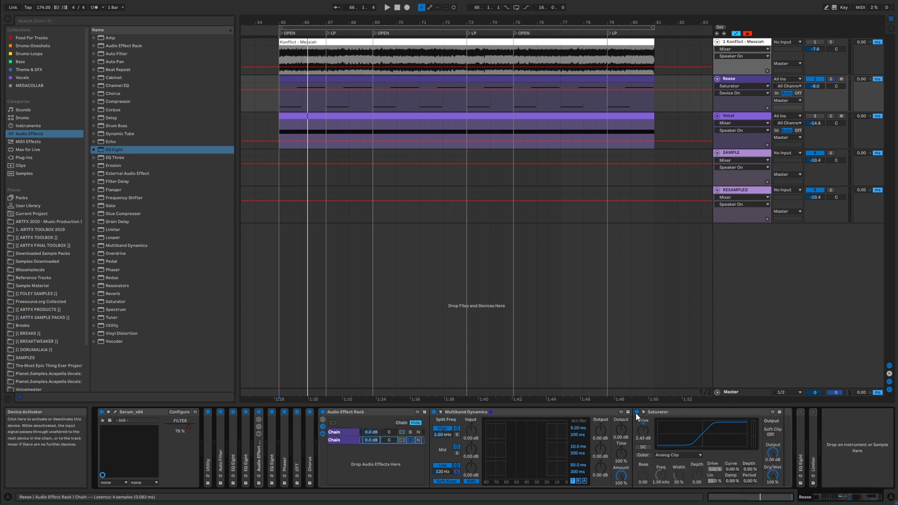
Turn off the rack's EQ Eight and Saturator, and play the second and first chains each soloed
left_click(346, 431)
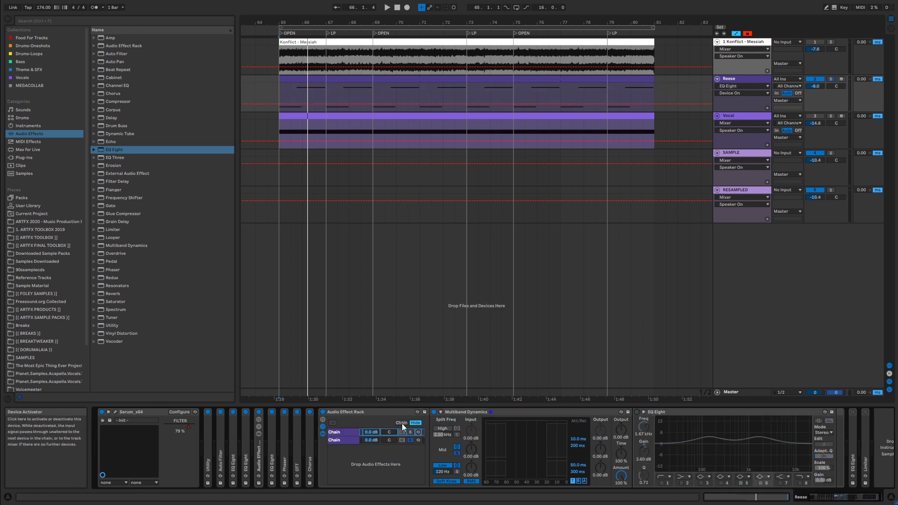
left_click(350, 440)
key("space")
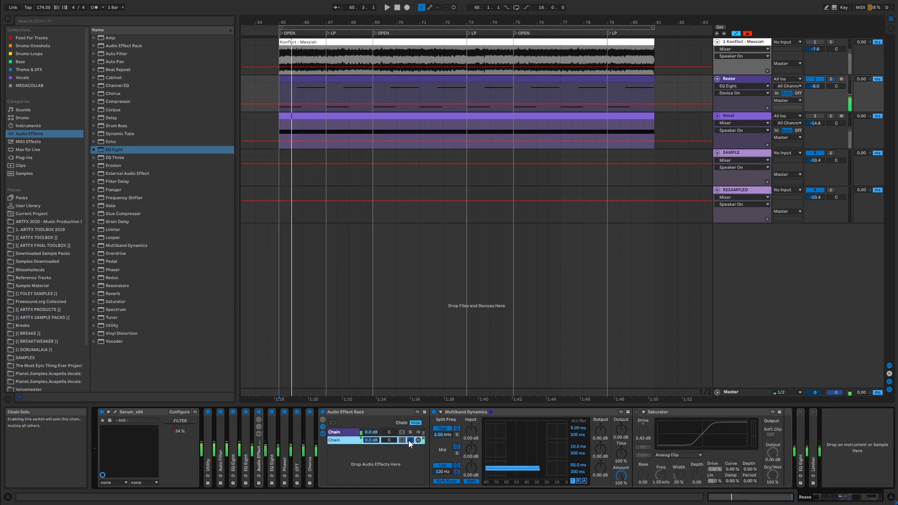
left_click(410, 431)
key("space")
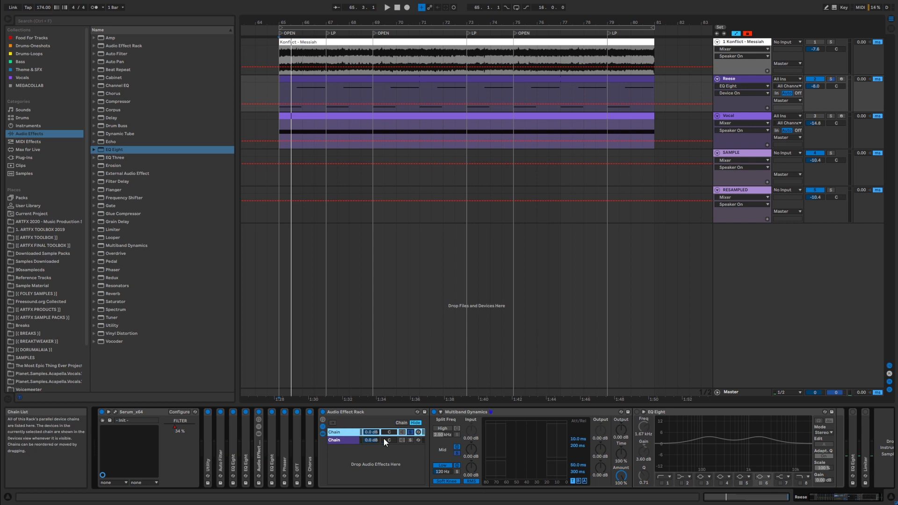
Turn on the second chain's Saturator and the first chain's EQ Eight, playing each chain soloed
left_click(410, 440)
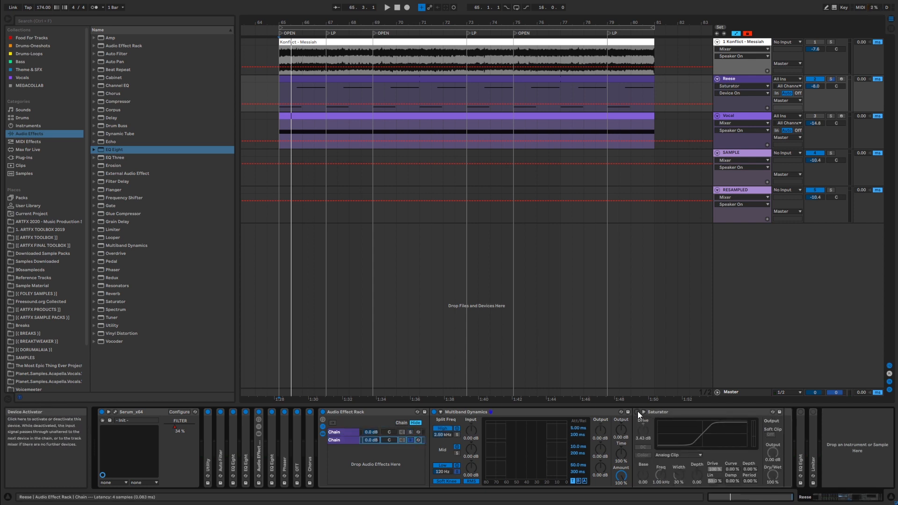
key("space")
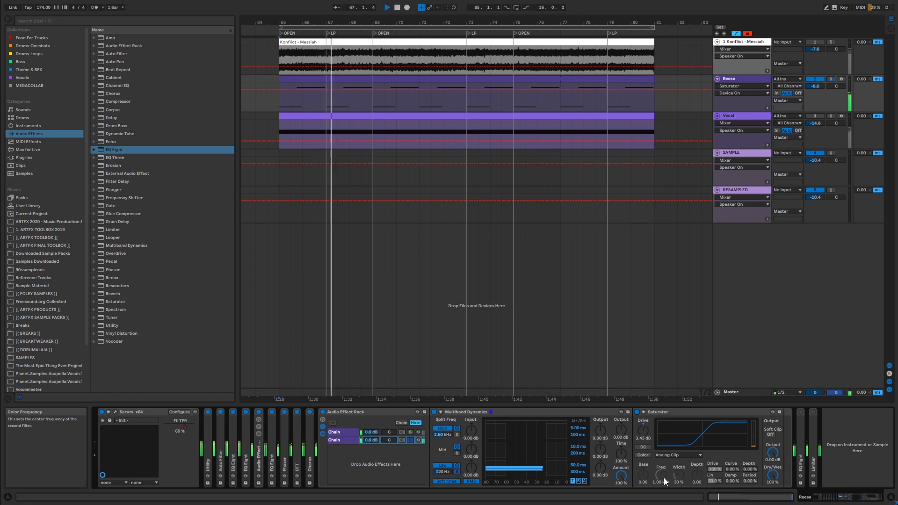
left_click(411, 433)
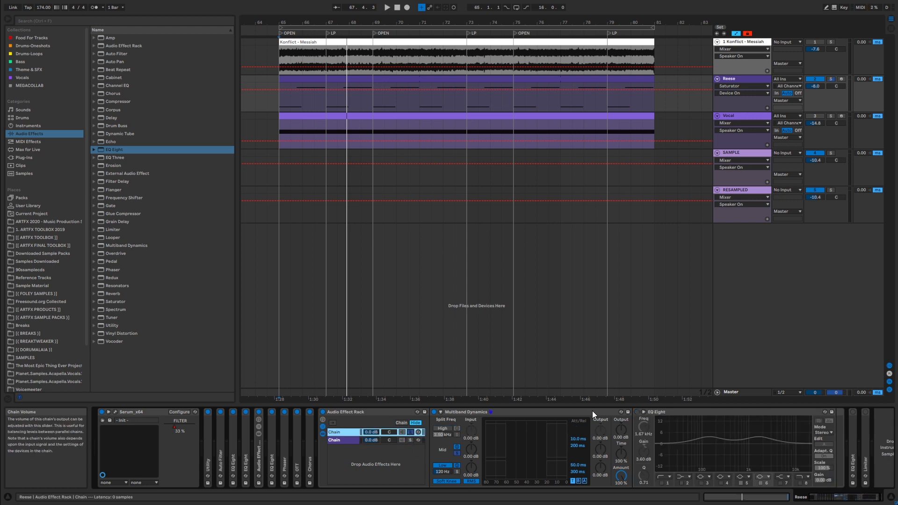
left_click(635, 411)
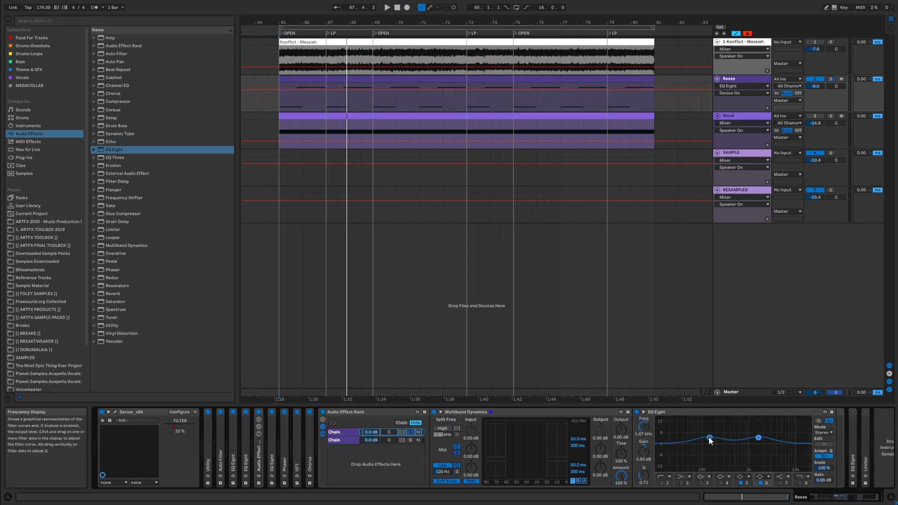
key("space")
key("space")
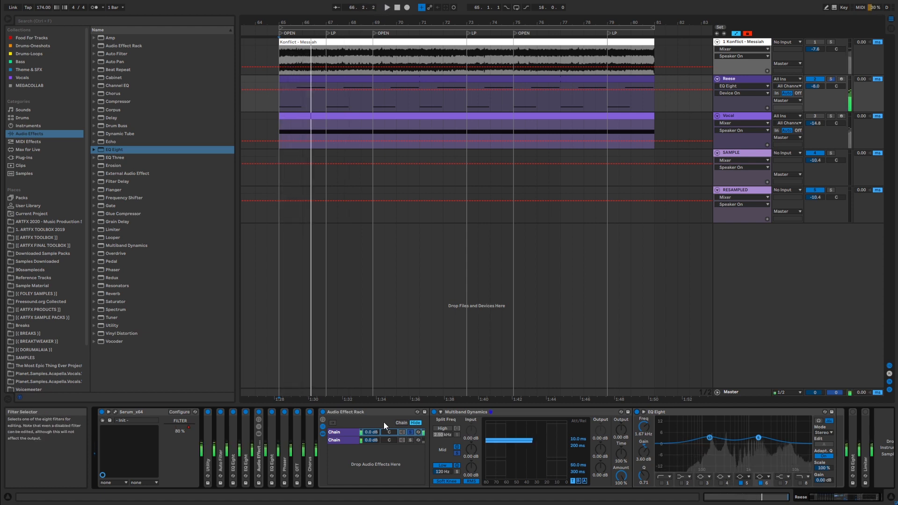
Unsolo the first chain and play the Reese through both chains of the second rack
left_click(410, 433)
key("space")
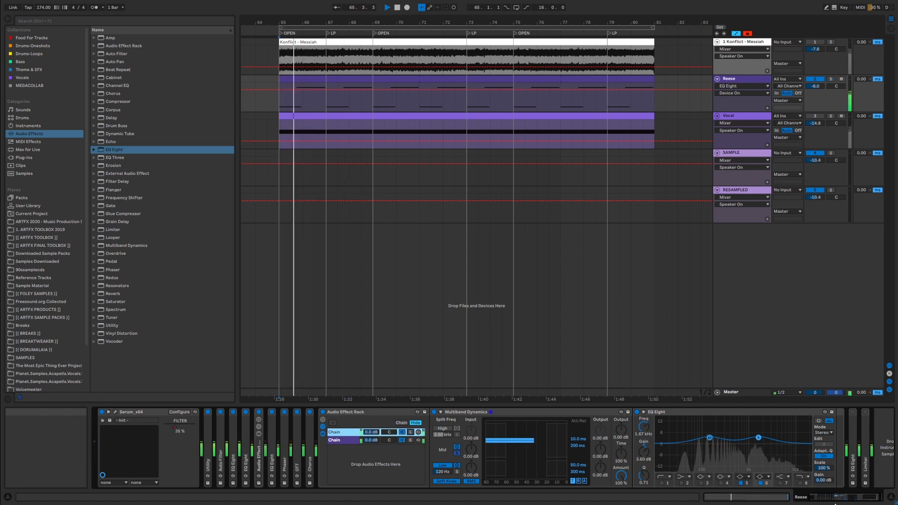
left_click(847, 497)
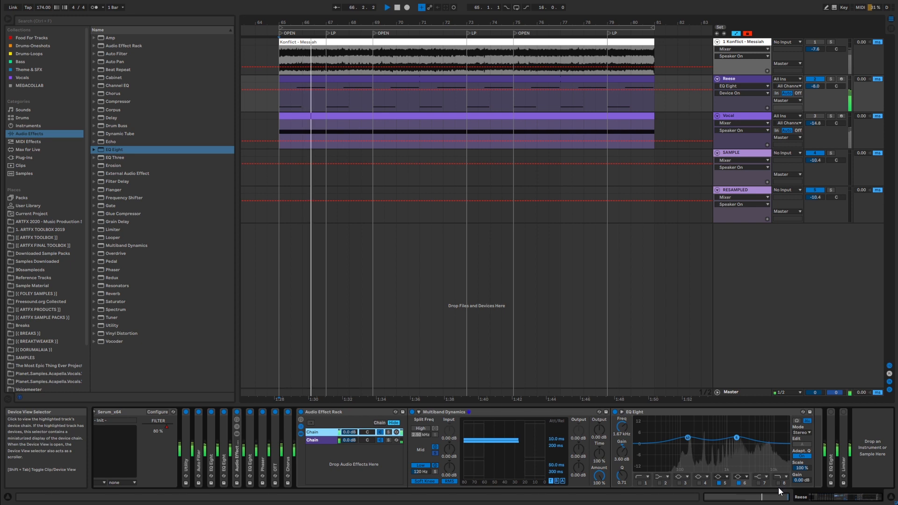
Fold the second Audio Effect Rack, and unfold and turn on the EQ Eight before the Limiter
double_click(321, 413)
double_click(314, 439)
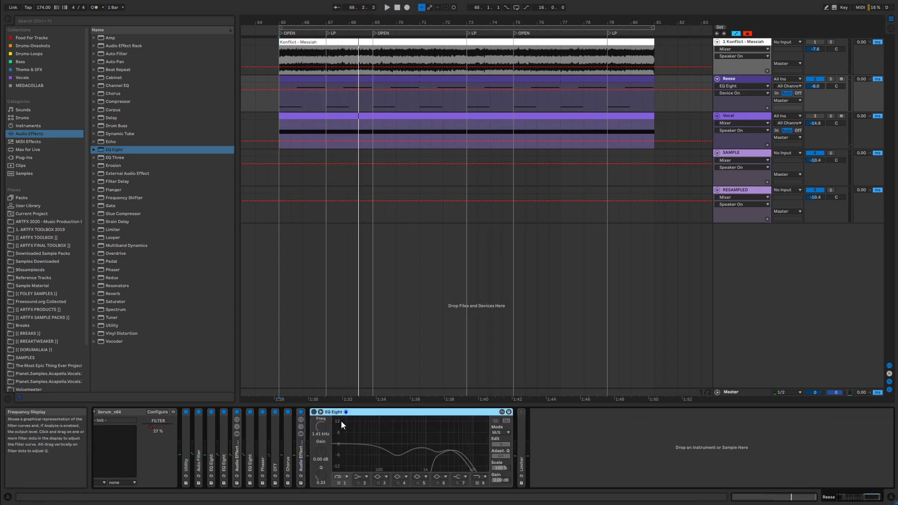
left_click(313, 412)
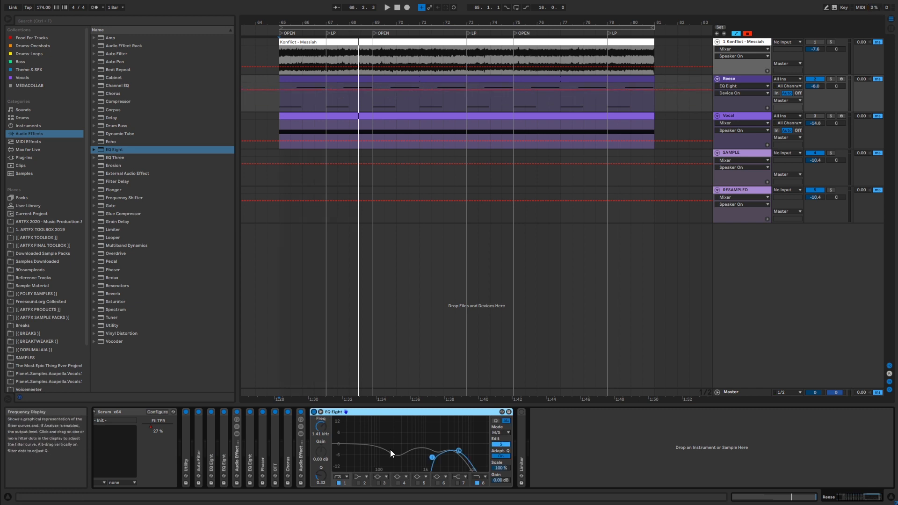
Examine the EQ Eight's M/S mode options and compare its mid and side filter curves
left_click(500, 445)
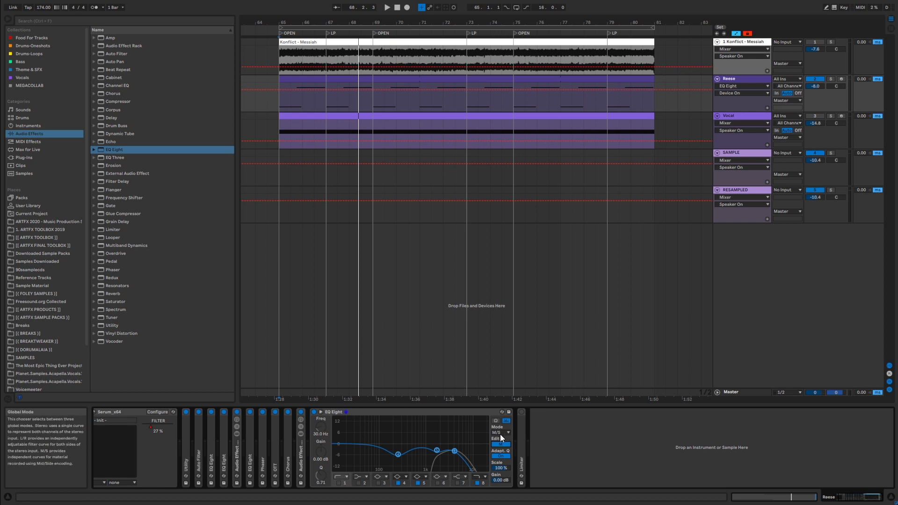
left_click(501, 434)
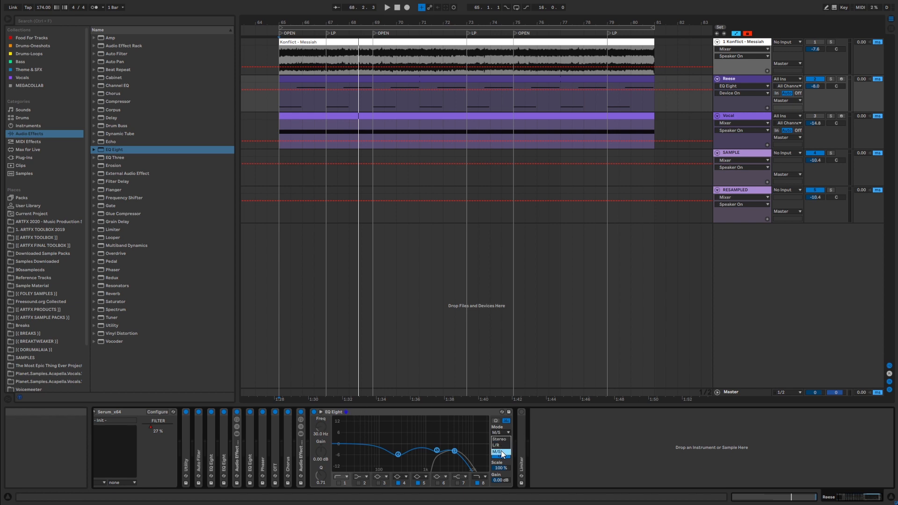
left_click(480, 409)
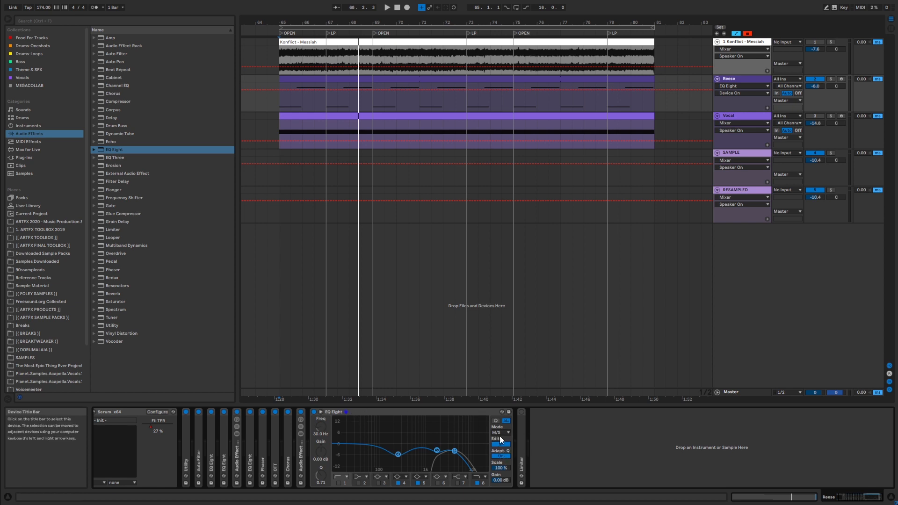
left_click(504, 445)
left_click(503, 447)
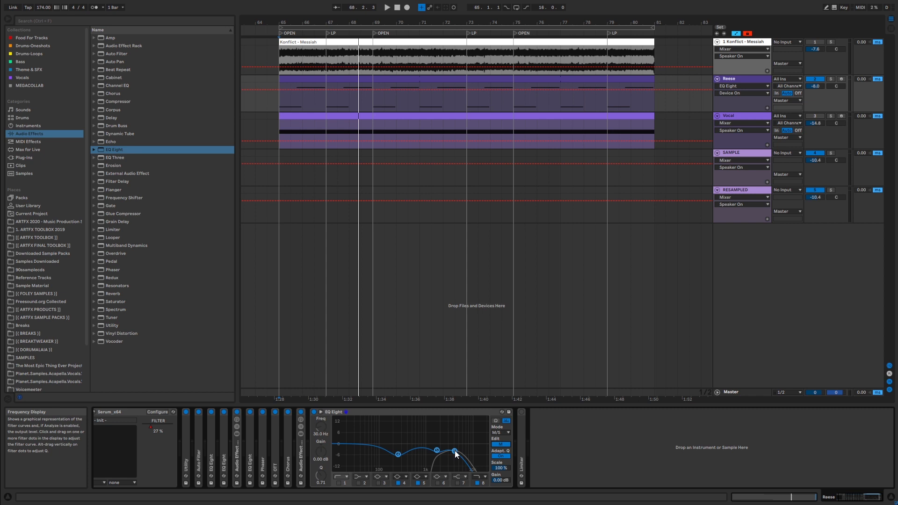
left_click(501, 445)
left_click(501, 444)
left_click(504, 445)
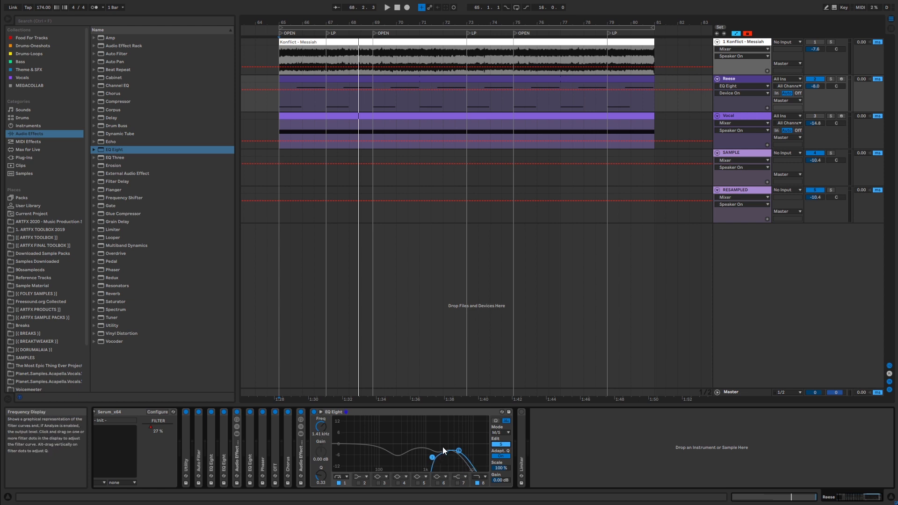
Turn off the M/S EQ Eight and play the Reese without it
left_click(313, 411)
key("space")
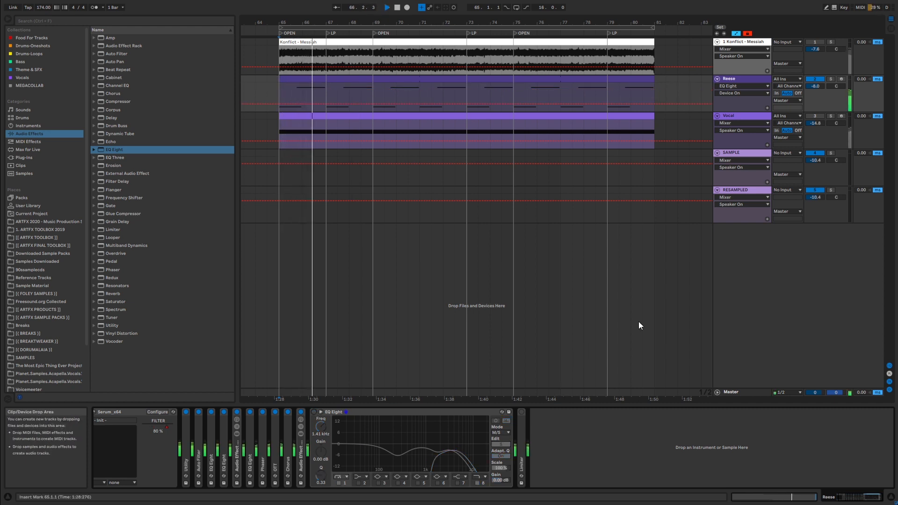
key("space")
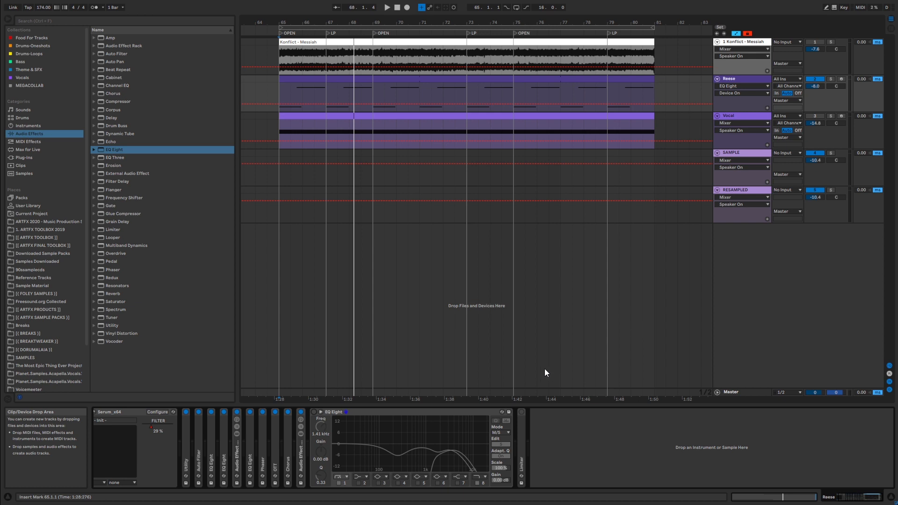
key("space")
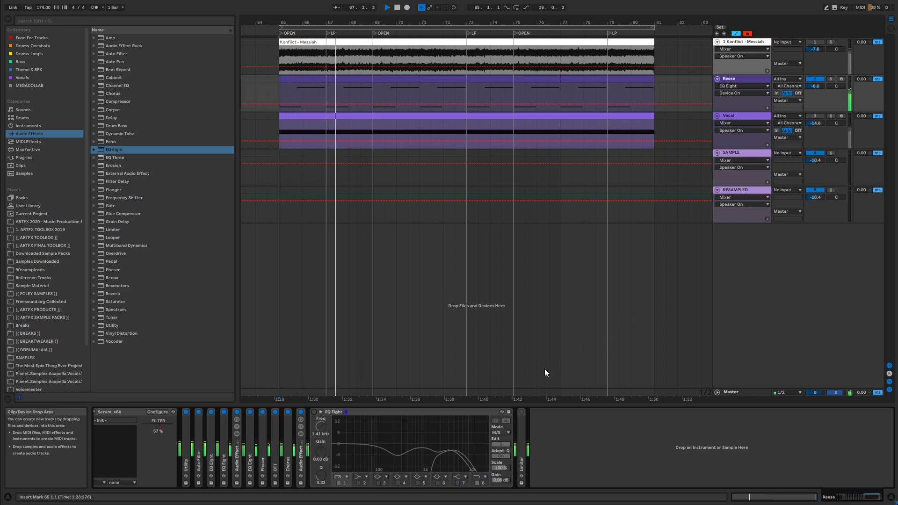
Turn the M/S EQ Eight back on and play the Reese through it
left_click(313, 413)
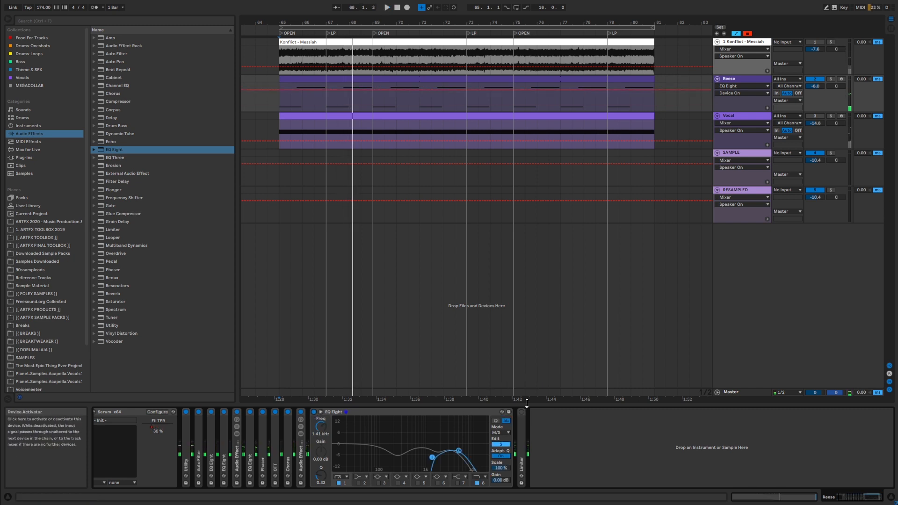
key("space")
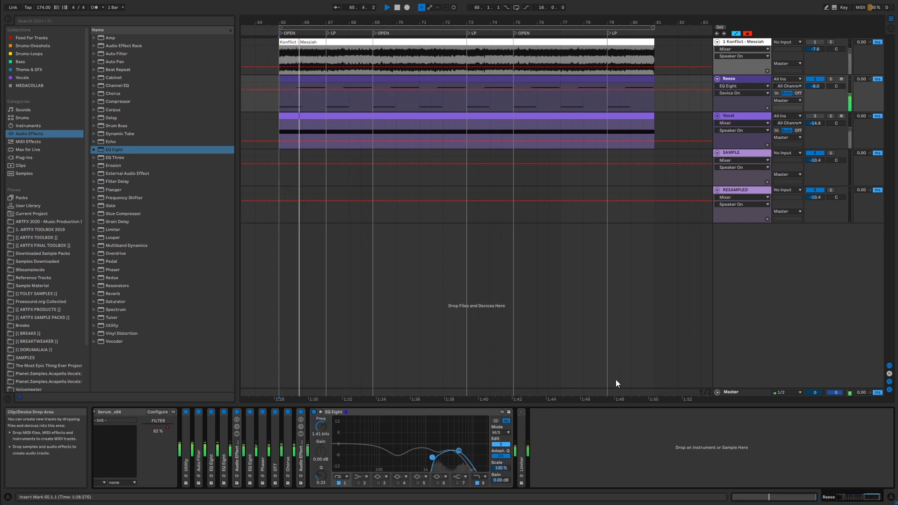
key("space")
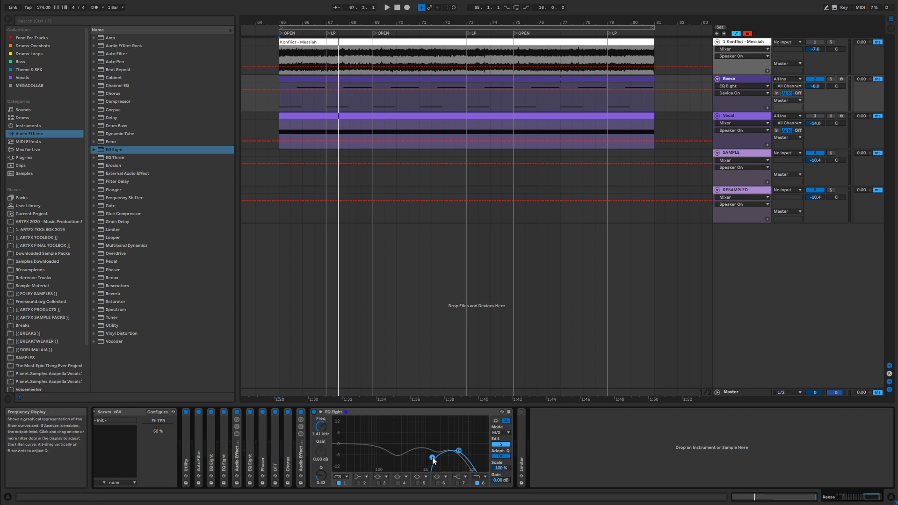
Fold the M/S EQ Eight and unfold the Limiter at the end of the Reese chain to examine its settings
double_click(417, 413)
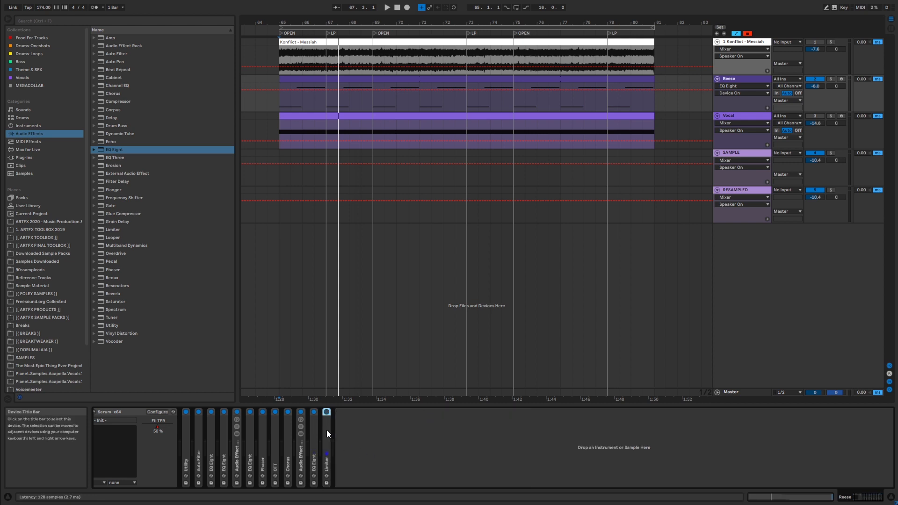
double_click(326, 430)
left_click(354, 433)
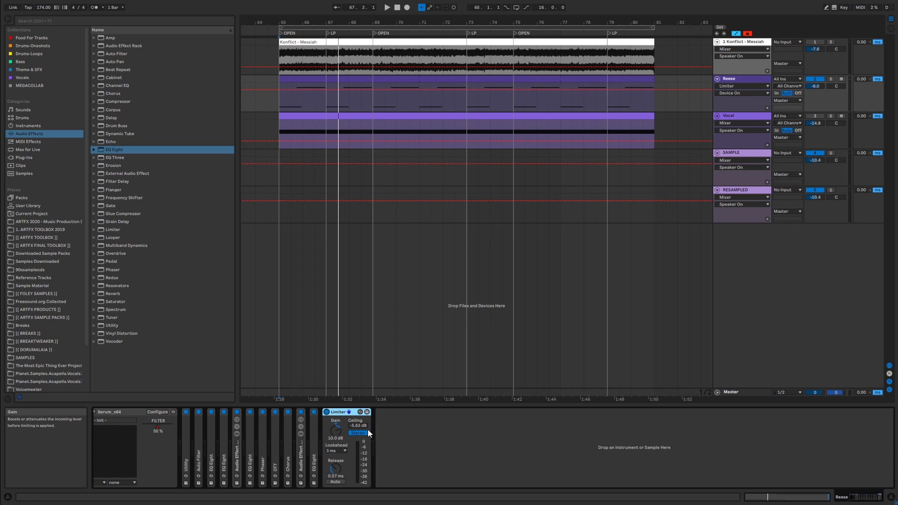
double_click(315, 440)
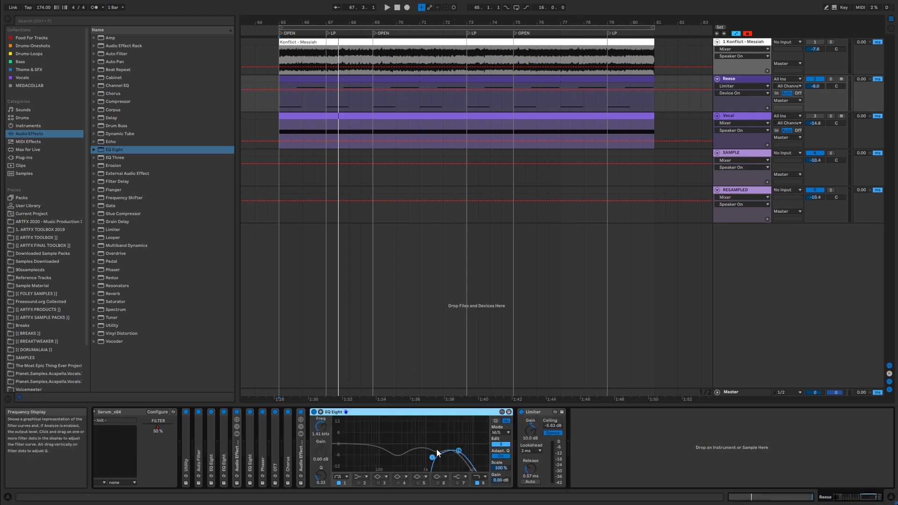
double_click(433, 414)
left_click(345, 411)
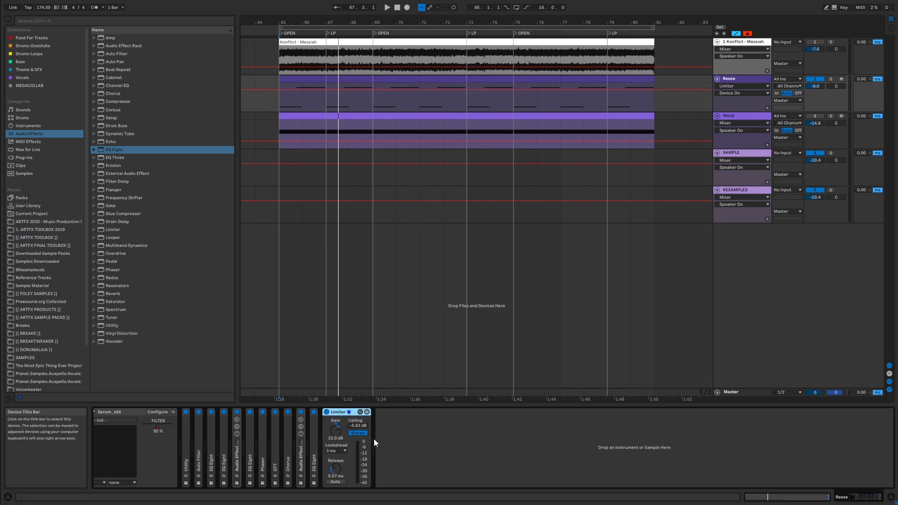
Compare the Reese with the Limiter bypassed and with it turned back on
left_click(327, 412)
key("space")
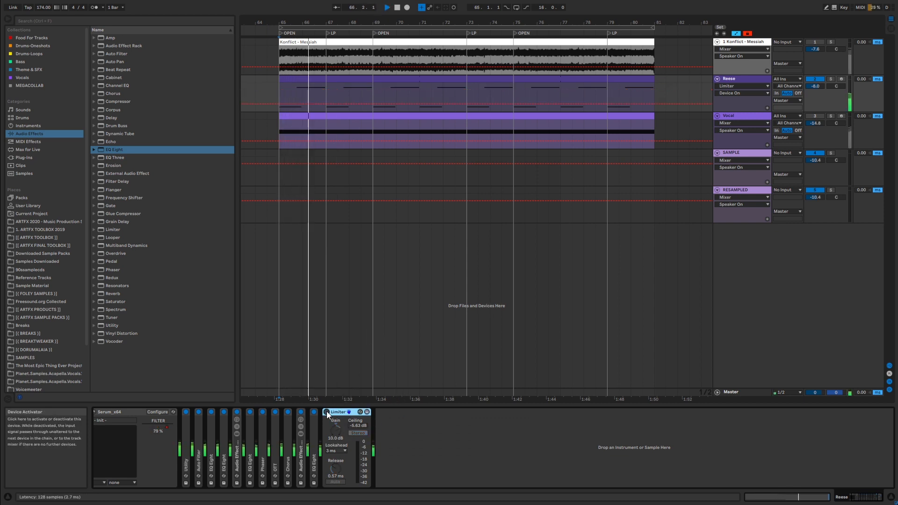
left_click(327, 411)
key("space")
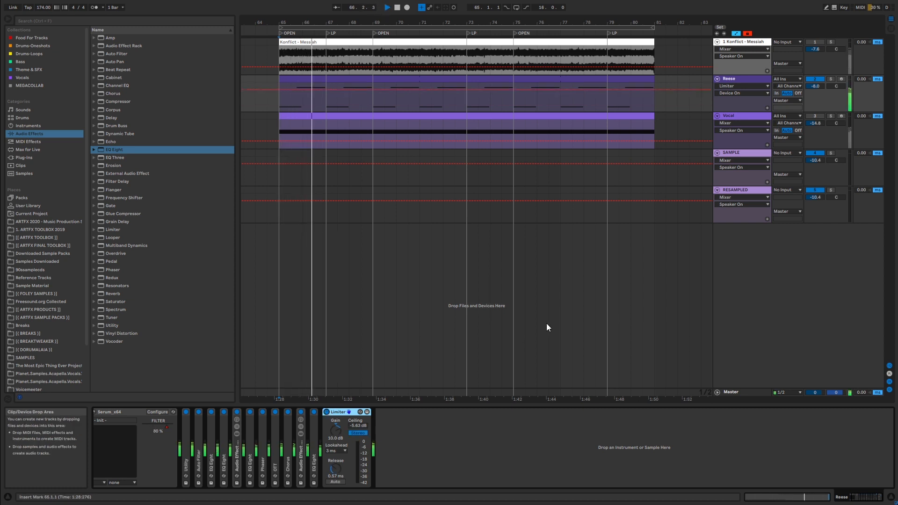
left_click(397, 8)
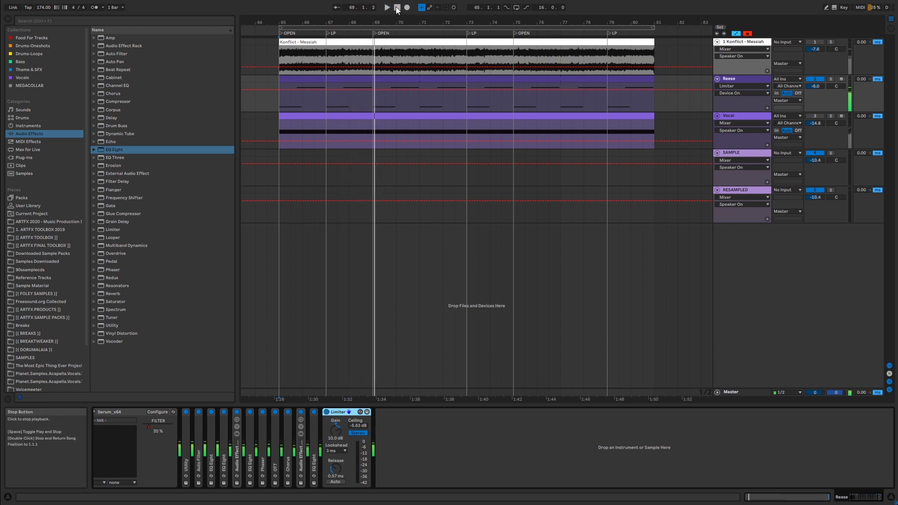
Solo the Vocal track and play its clip from bar 65
left_click(856, 498)
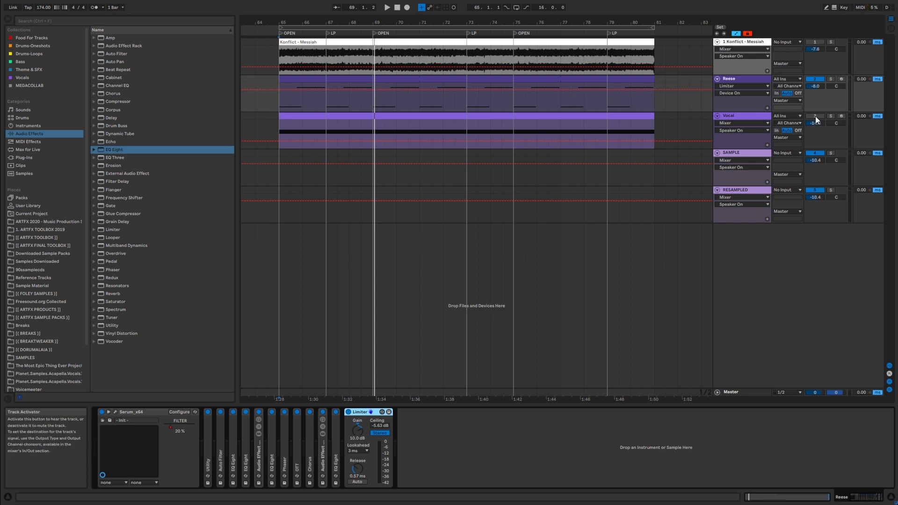
left_click(830, 115)
left_click(453, 116)
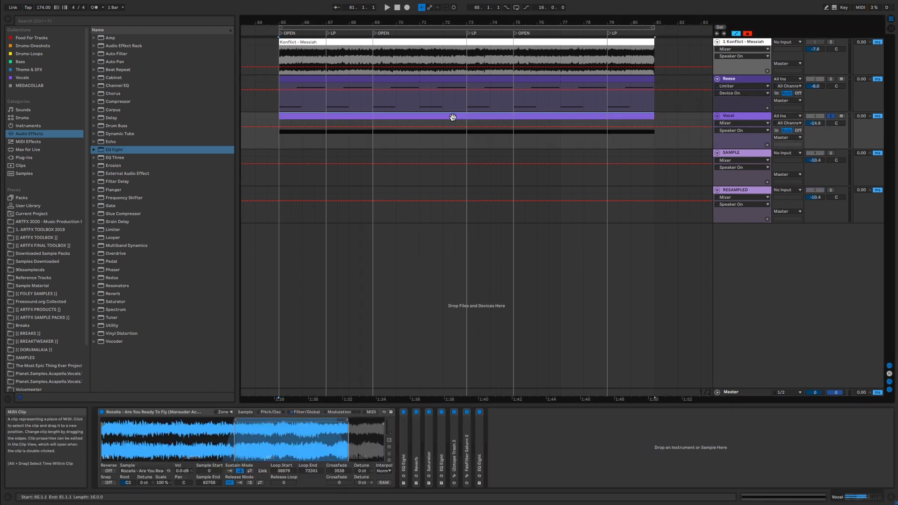
key("space")
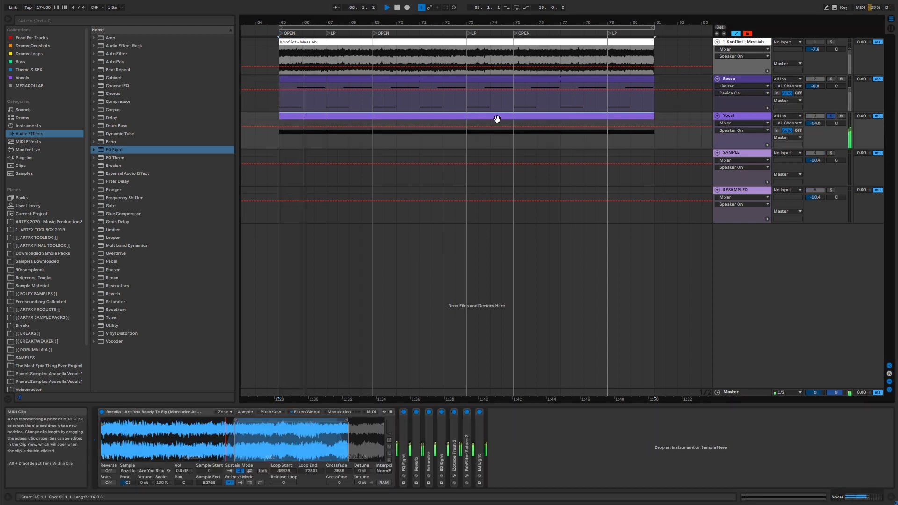
key("space")
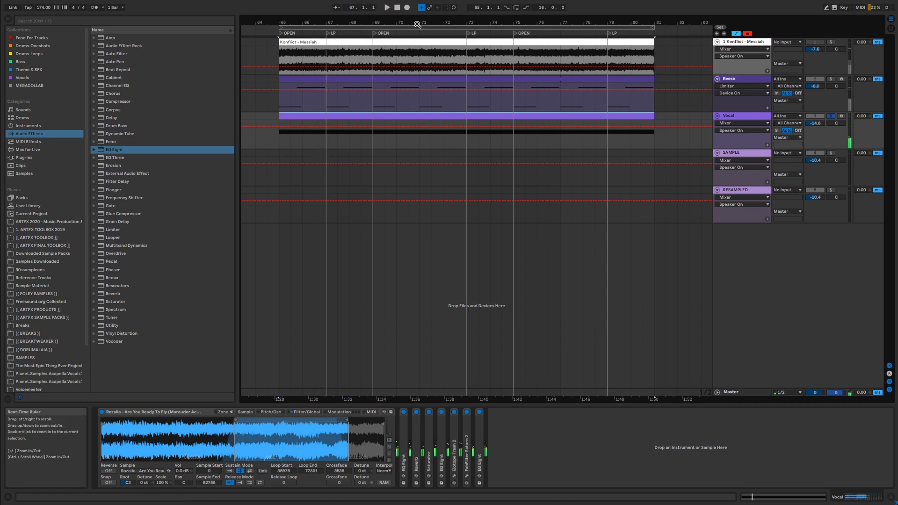
Select the audio clip on the SAMPLE track at bar 49 and hide the automation lanes
left_click_drag(417, 24, 424, 100)
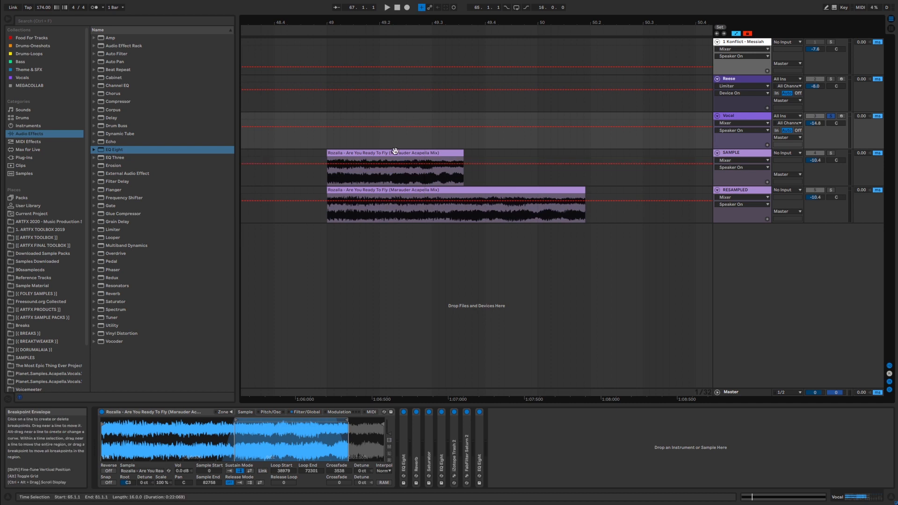
left_click(385, 153)
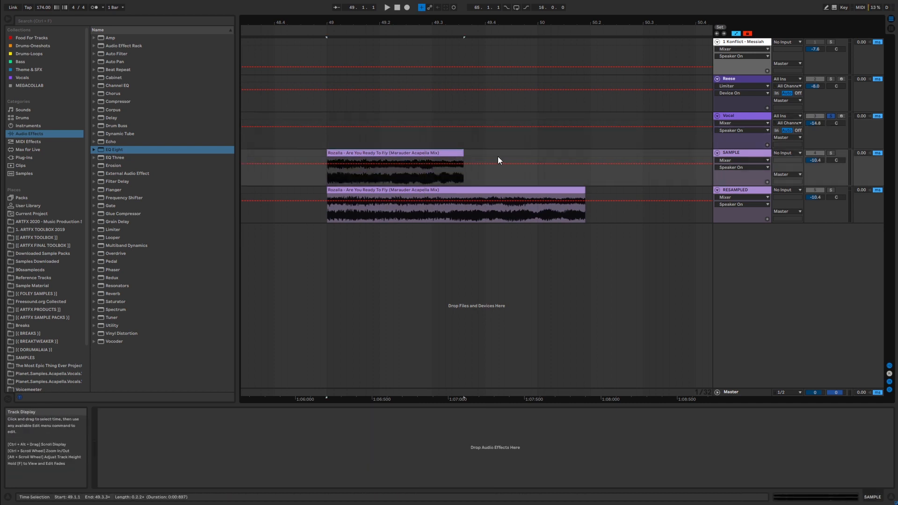
key("a")
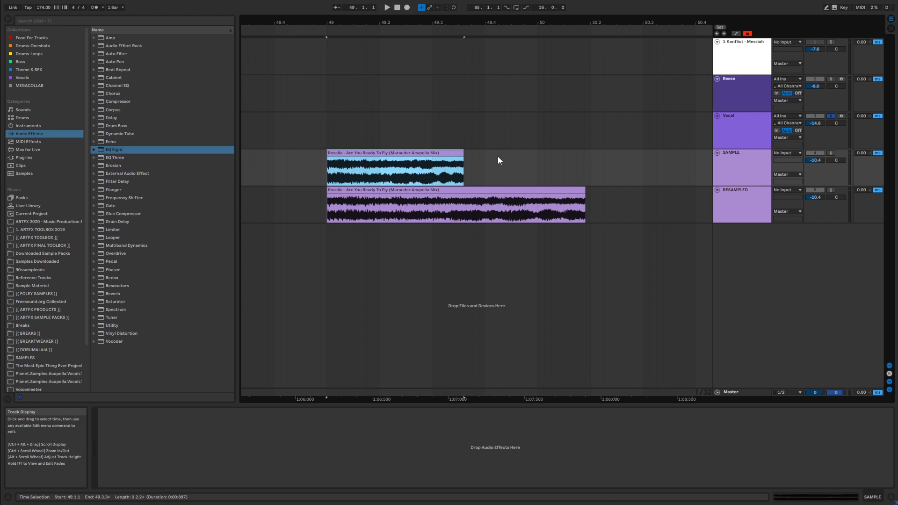
Solo the SAMPLE track, examine its clip's sample settings and play the clip
left_click(831, 154)
double_click(430, 154)
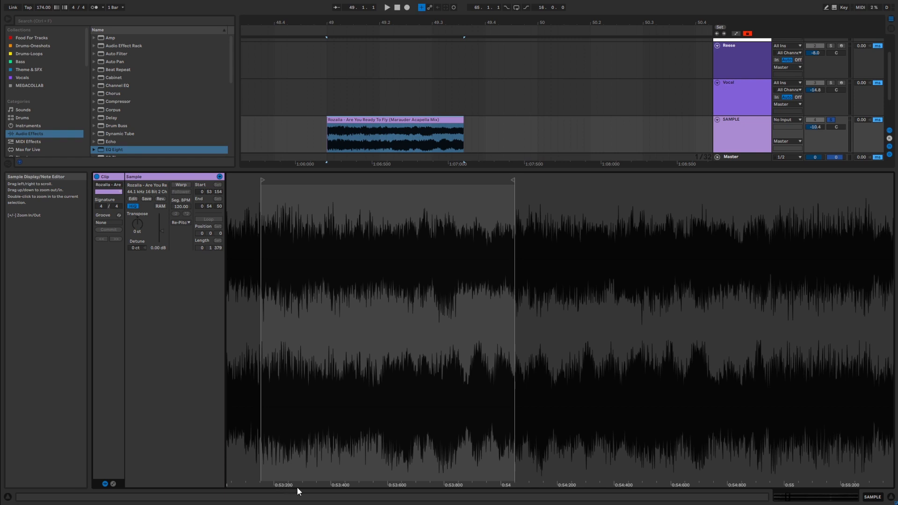
left_click(879, 500)
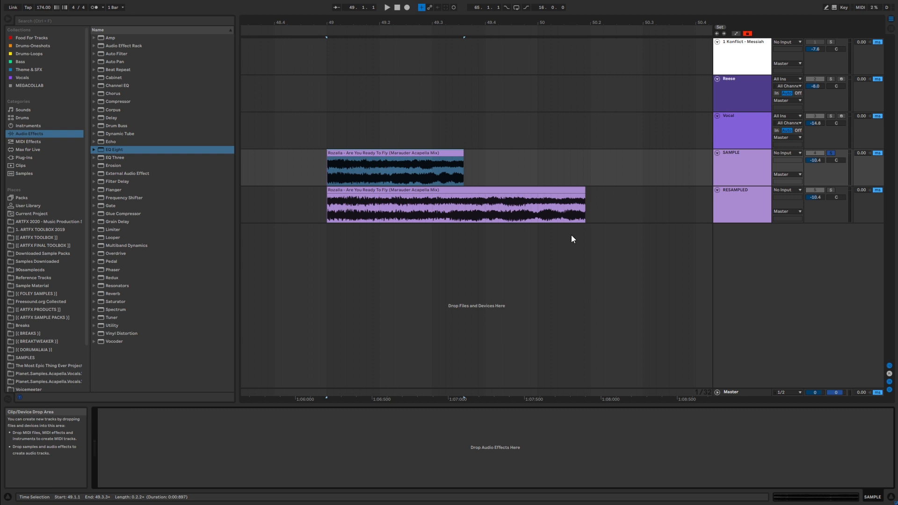
left_click(429, 153)
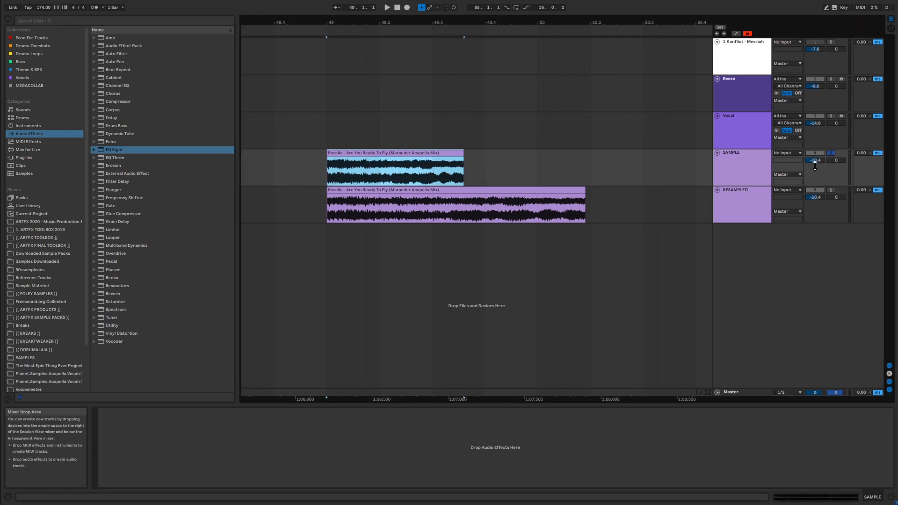
key("space")
key("space")
Solo the RESAMPLED track, open its clip's sample settings, play the clip and unsolo the track
left_click(830, 190)
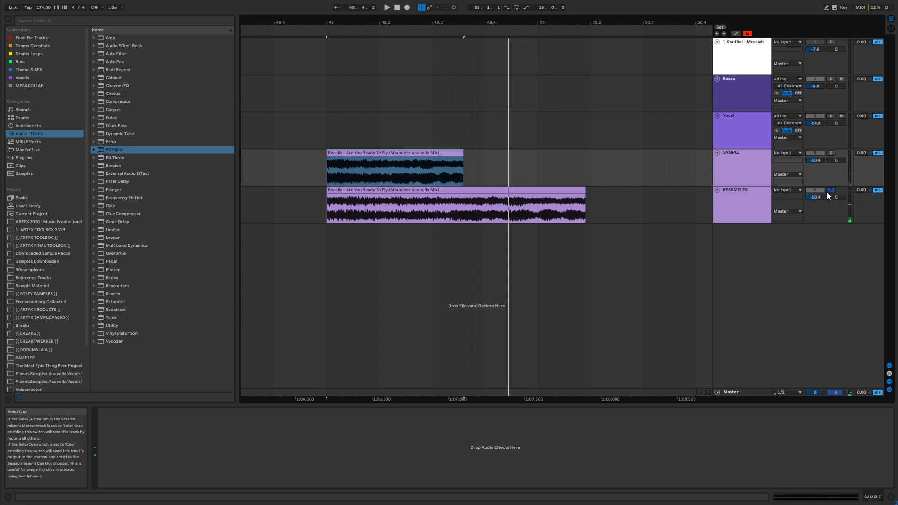
double_click(523, 187)
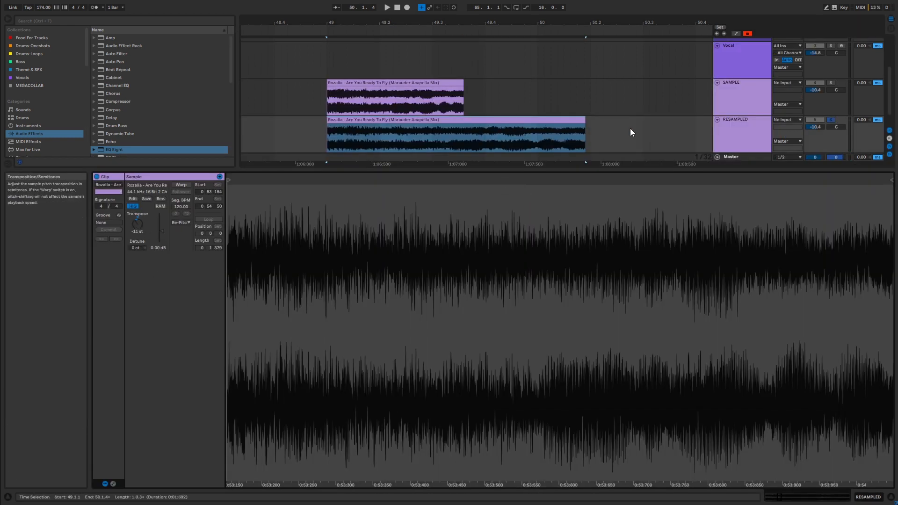
key("space")
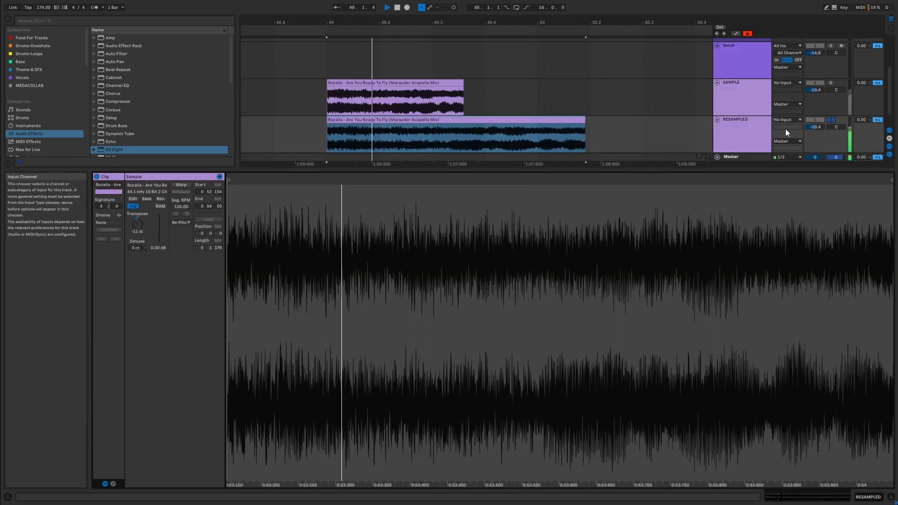
key("space")
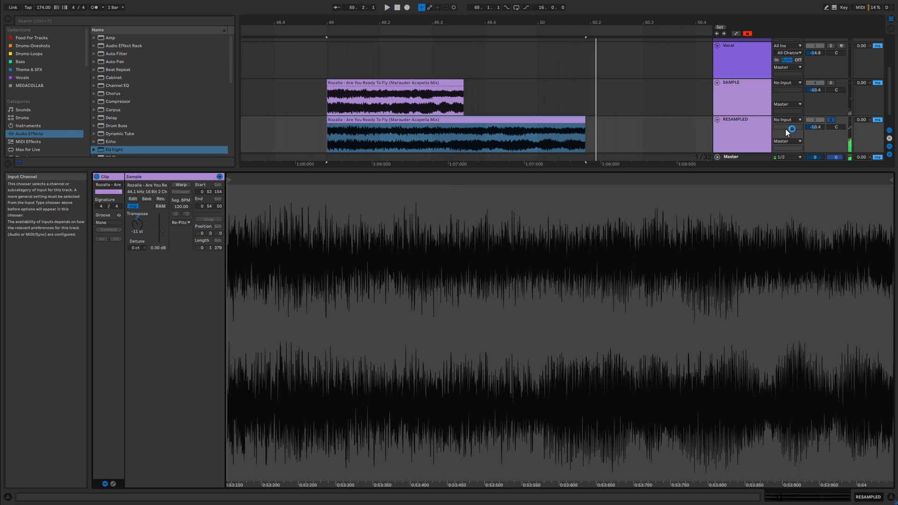
left_click(830, 120)
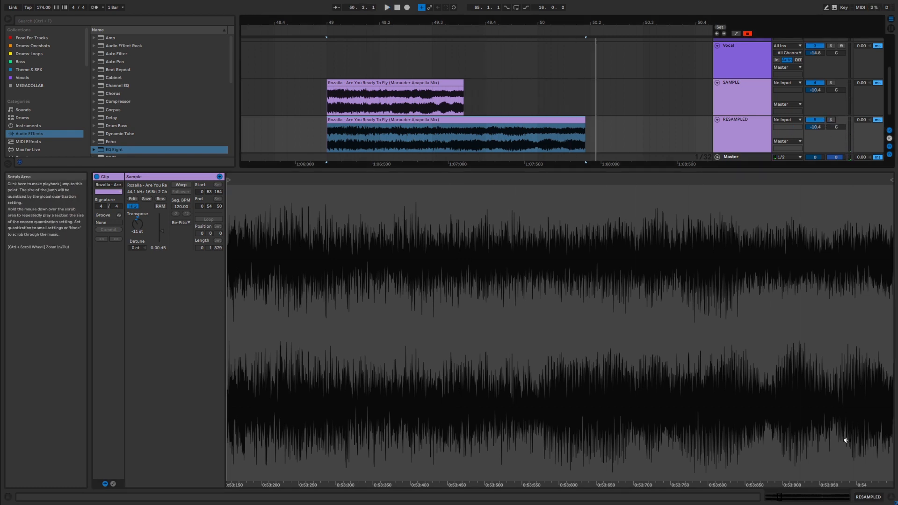
Show the Vocal track's Sampler and effect chain
left_click(866, 497)
left_click(741, 125)
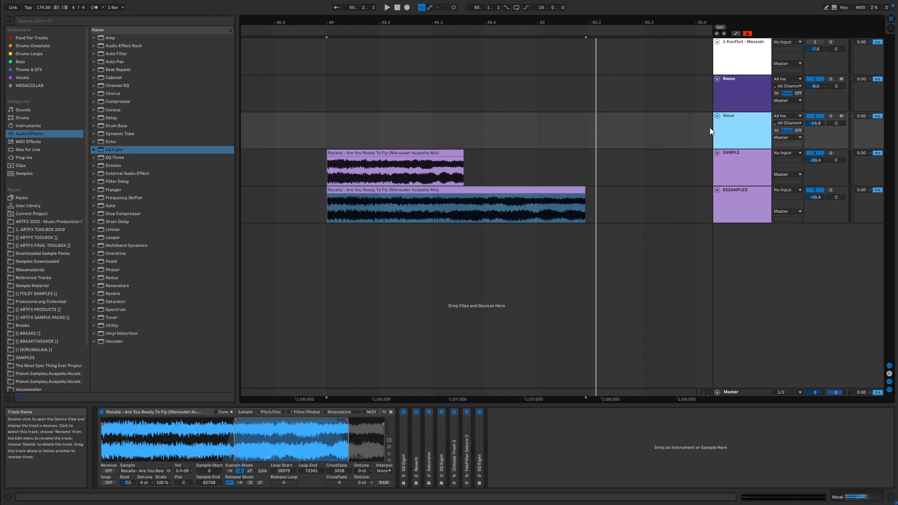
left_click(406, 445)
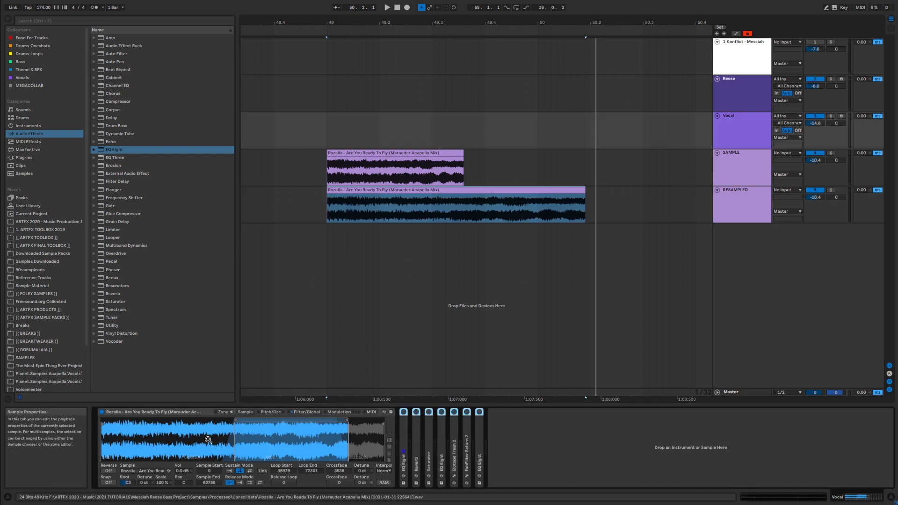
left_click(756, 130)
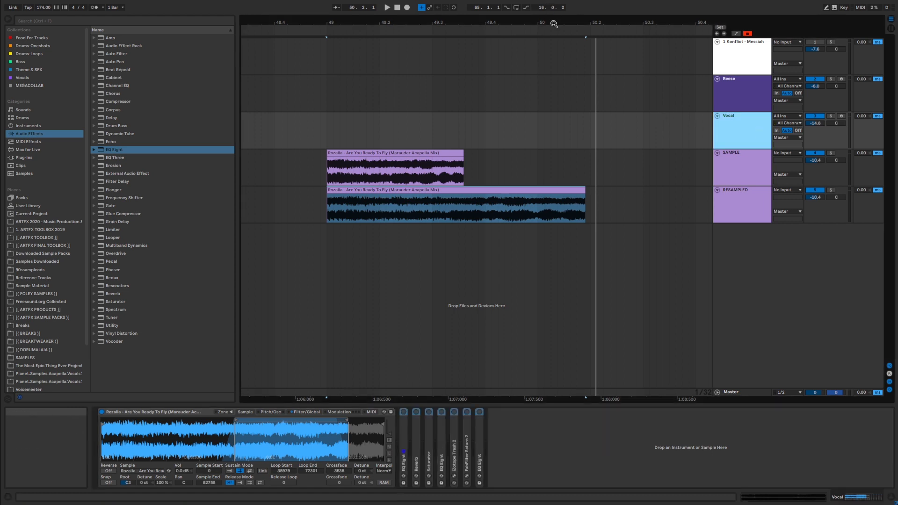
Open the Vocal track's MIDI clip at bar 65 to examine its notes, and return to the track's devices
left_click_drag(553, 23, 187, 2)
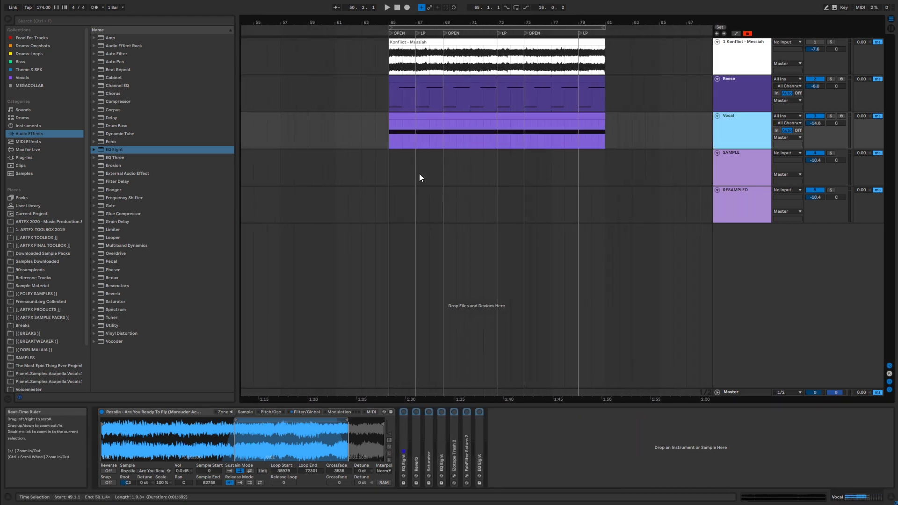
left_click(425, 121)
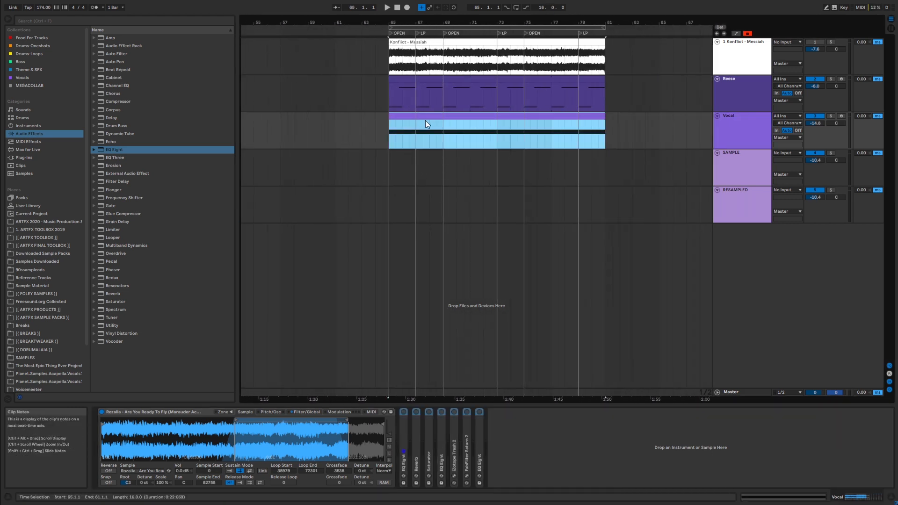
left_click_drag(403, 23, 304, 43)
double_click(358, 121)
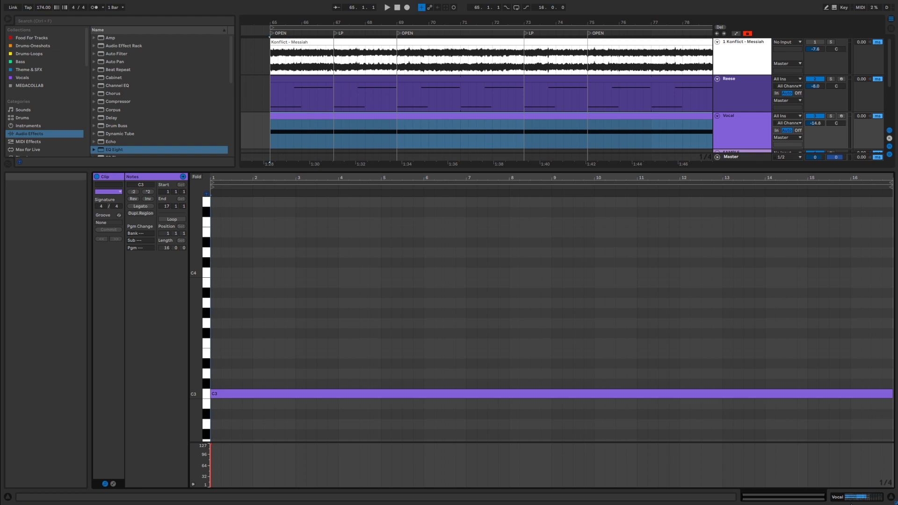
left_click(850, 499)
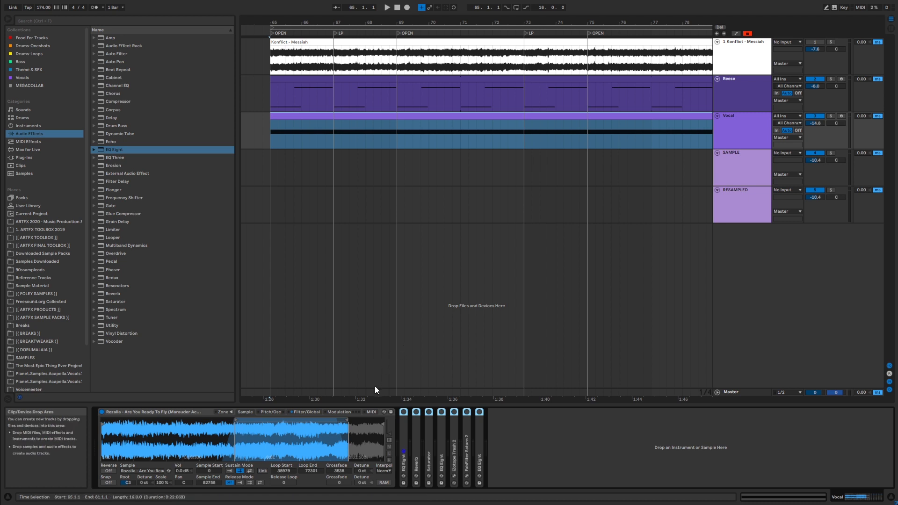
Solo the Vocal track and play its MIDI clip through the Sampler and effects
left_click(830, 116)
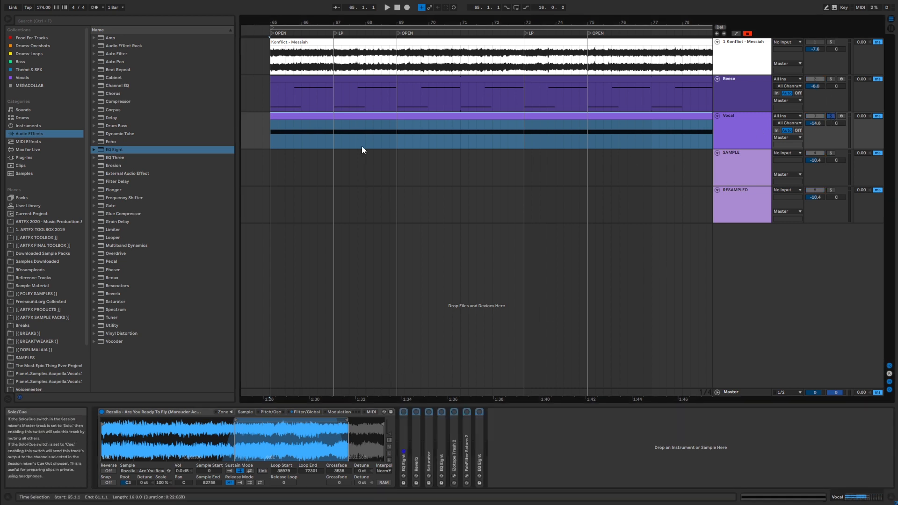
left_click(353, 118)
key("space")
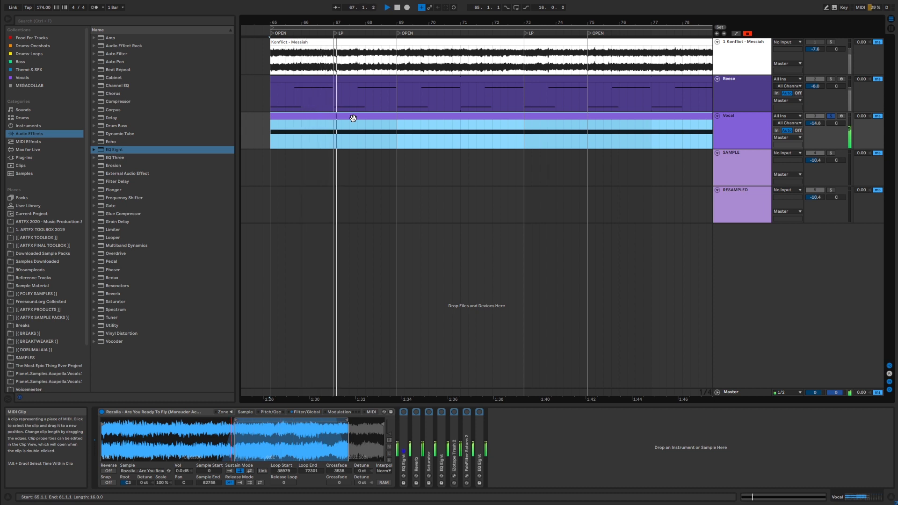
key("space")
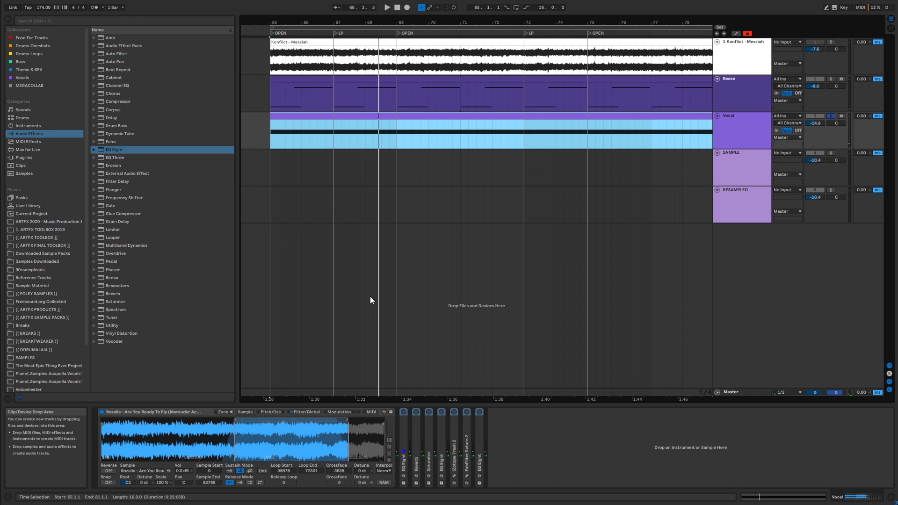
Select bar 65 of the Vocal clip and play it with only the first EQ Eight active, unfolding the device to view its curve
left_click_drag(377, 22, 352, 13)
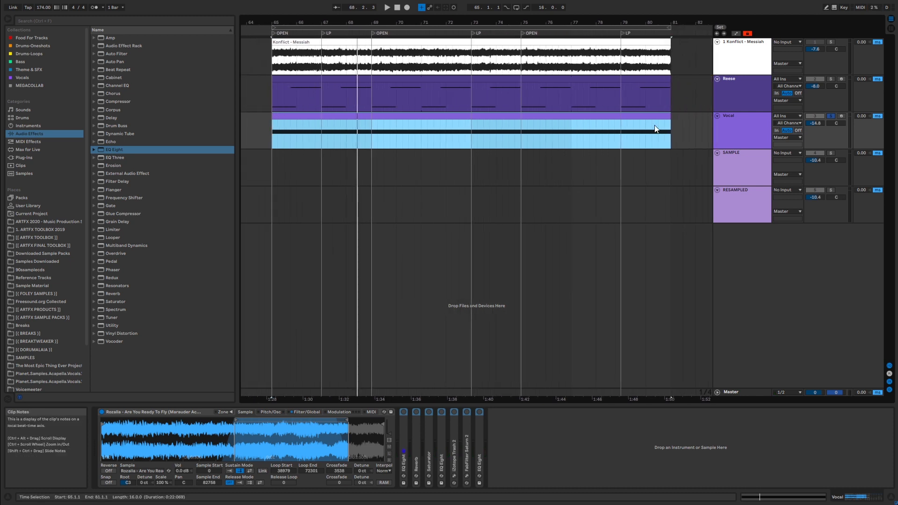
left_click(272, 140)
left_click_drag(272, 138, 296, 140)
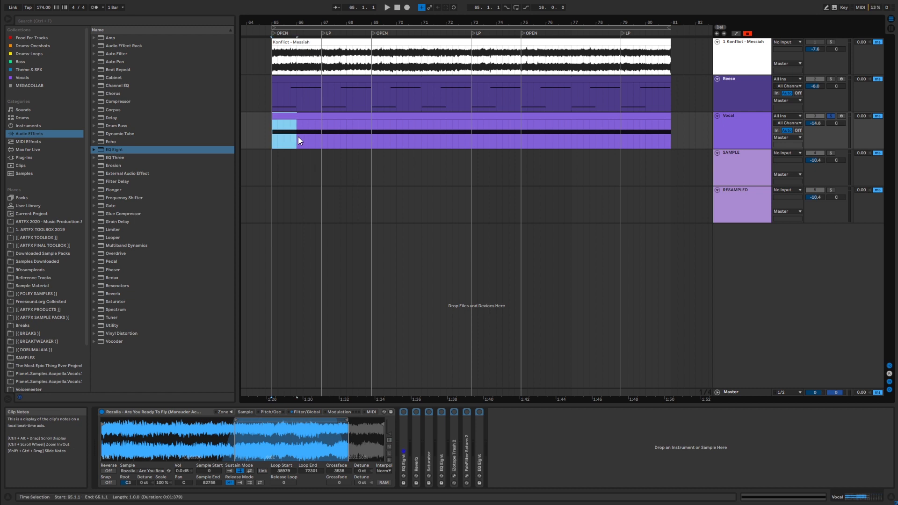
left_click(403, 444)
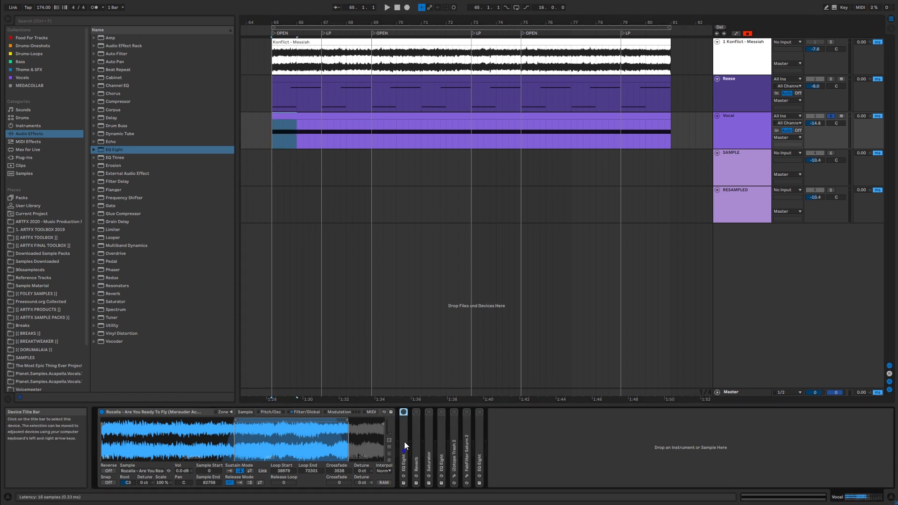
double_click(403, 436)
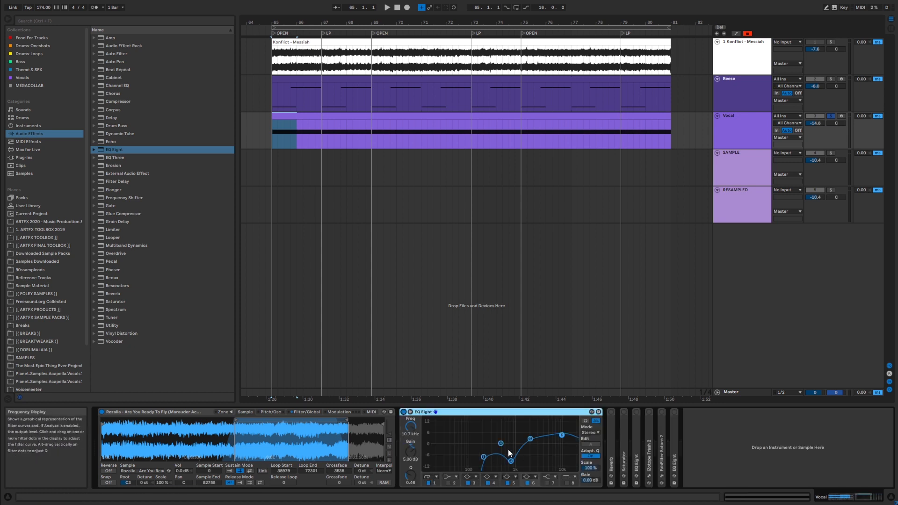
key("space")
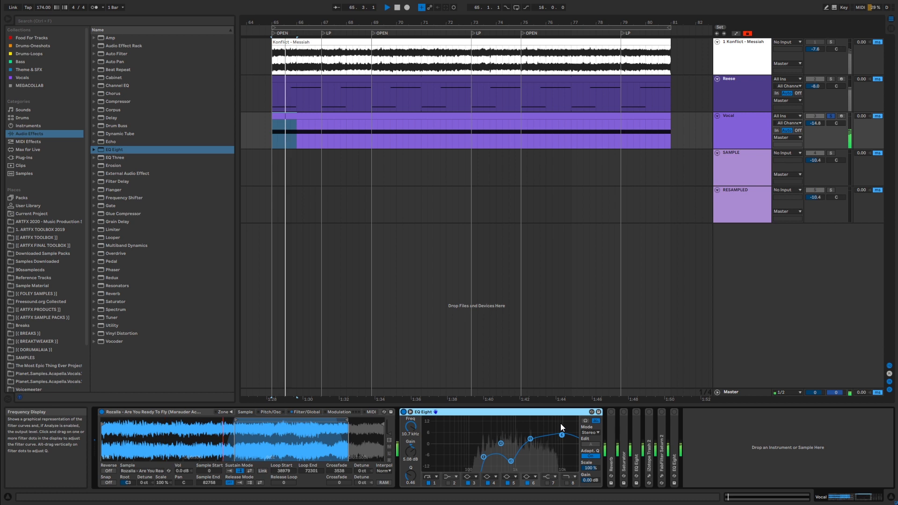
double_click(424, 412)
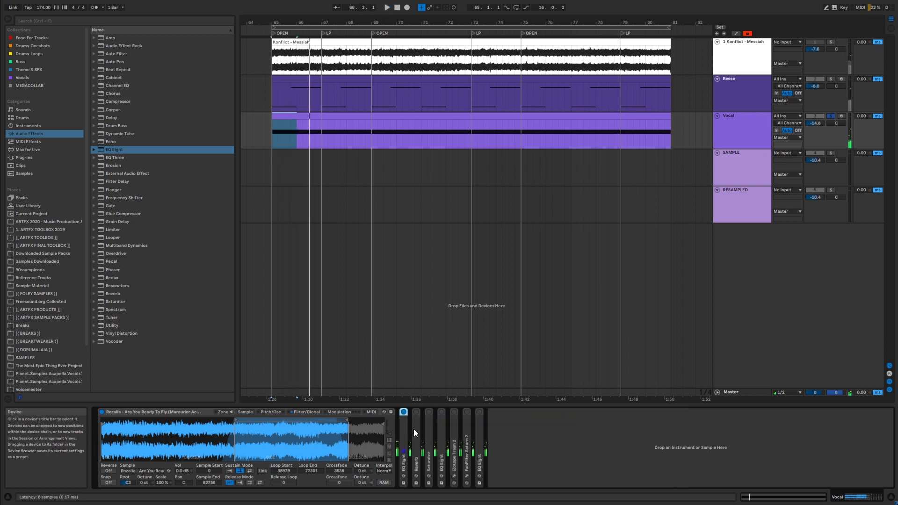
Play the Vocal bar with the Reverb off, activate the Reverb, play again for comparison, and fold the device
double_click(416, 437)
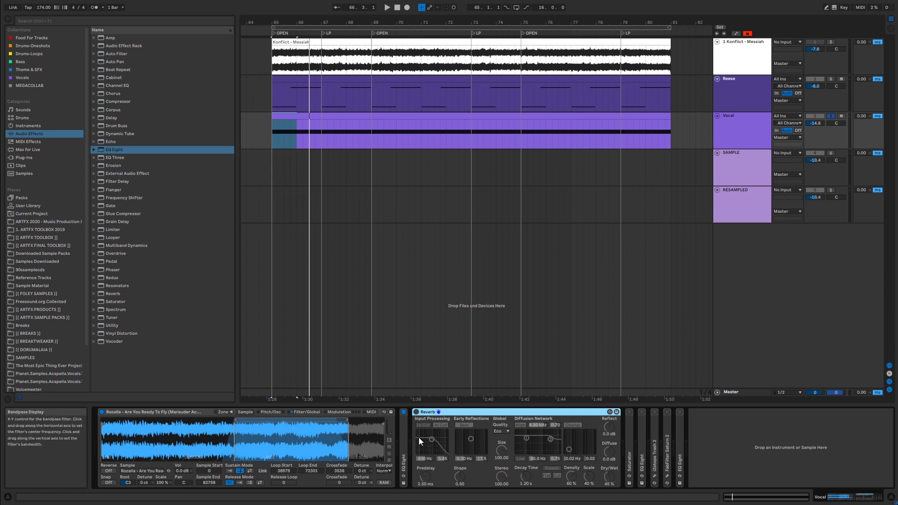
key("space")
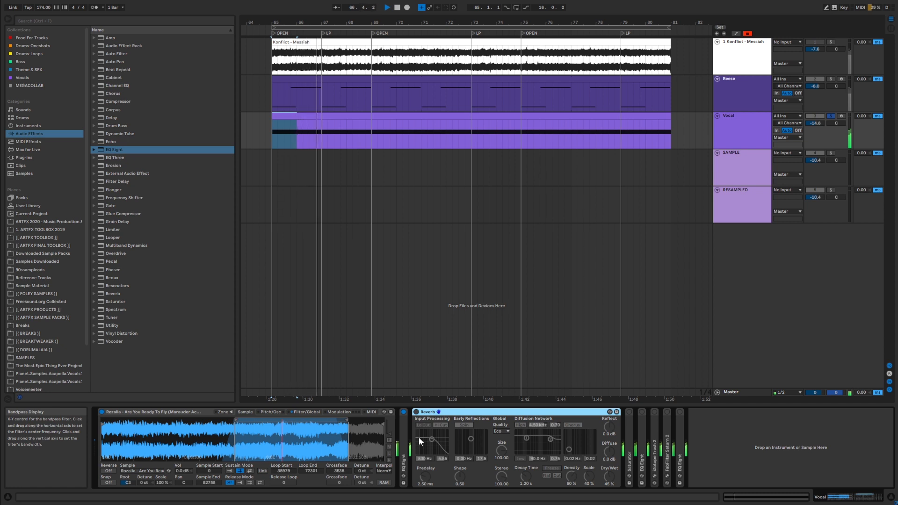
key("space")
left_click(415, 412)
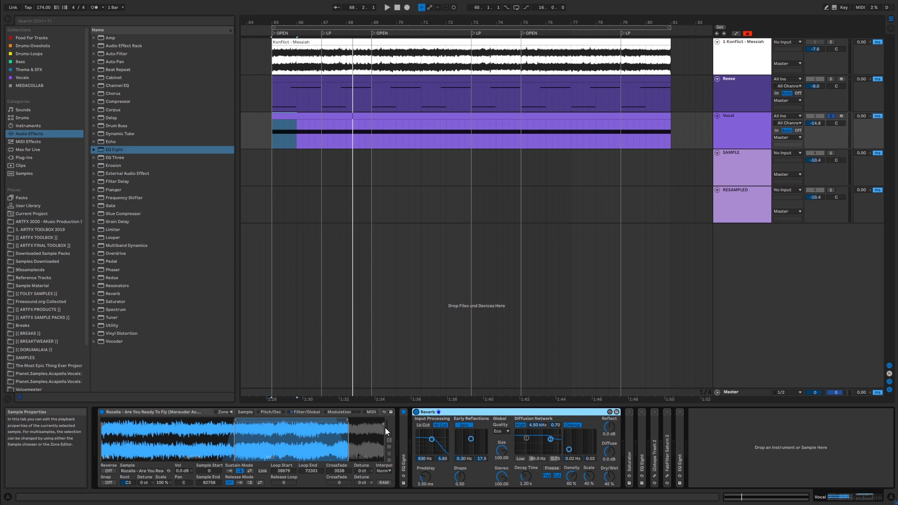
key("space")
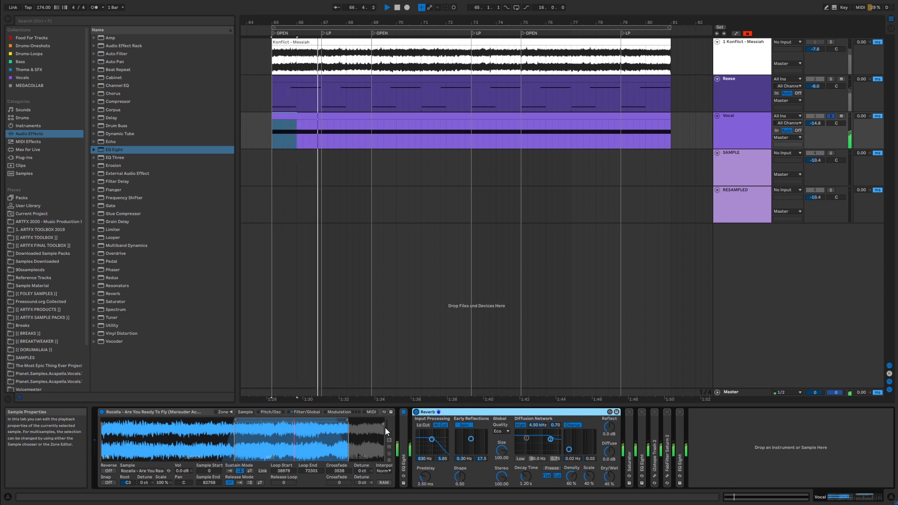
key("space")
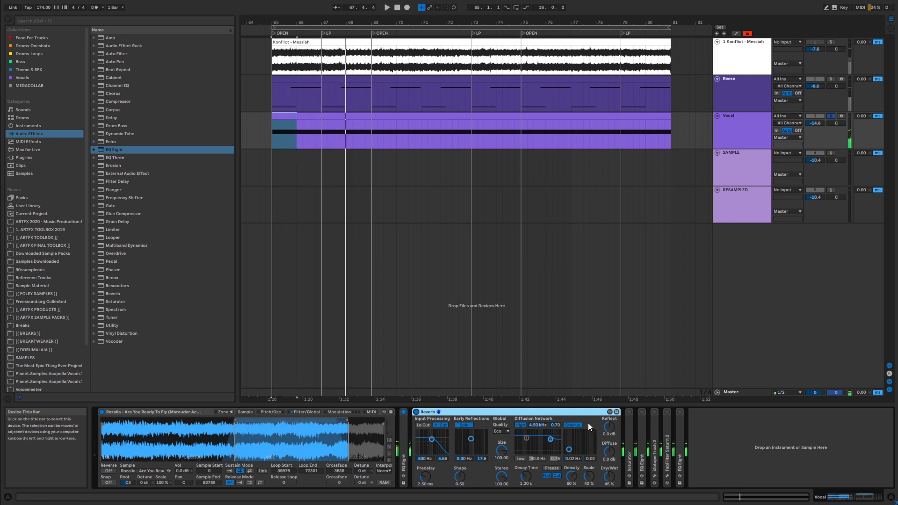
double_click(520, 411)
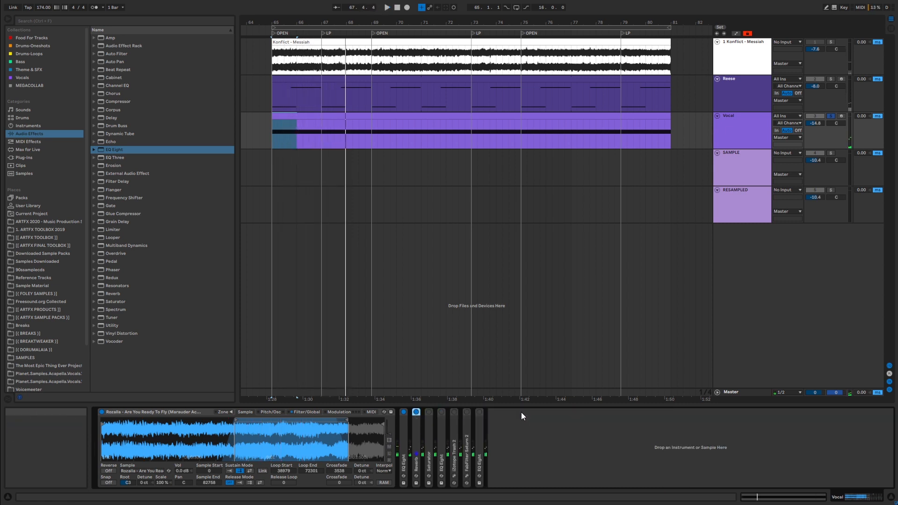
Activate the Vocal track's Saturator, play the selected bar through it, and fold the device
double_click(429, 430)
left_click(429, 412)
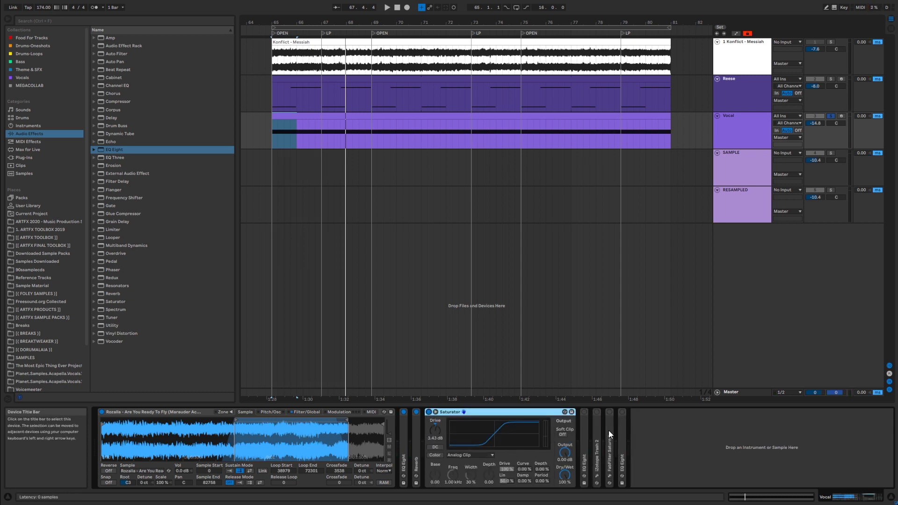
key("space")
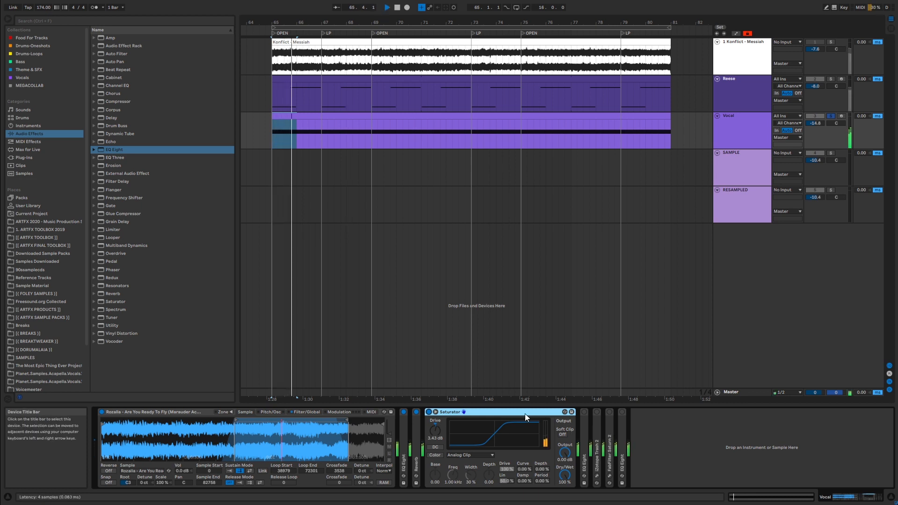
double_click(522, 413)
Unfold and activate the EQ Eight that follows the Saturator, and play the selected bar through it
double_click(440, 440)
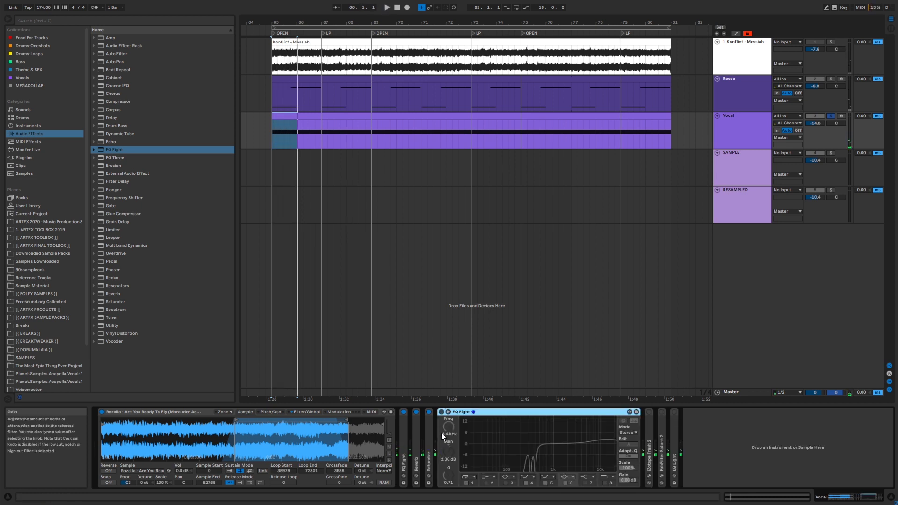
left_click(441, 412)
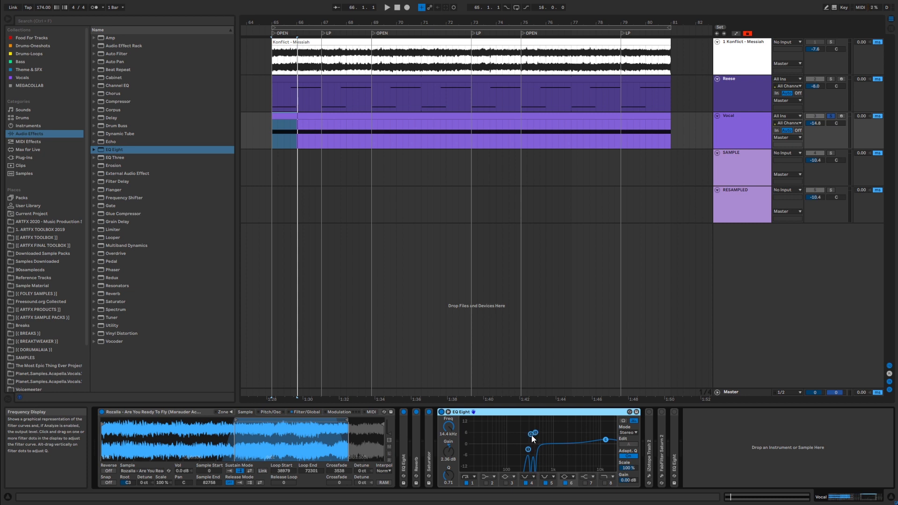
key("space")
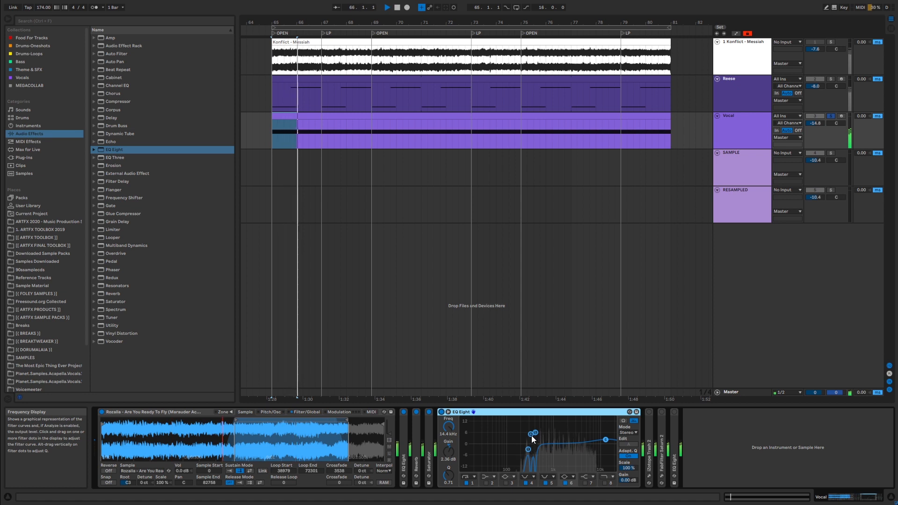
Turn off bands 4 and 5 of the second EQ Eight and play the Vocal bar without them
left_click(526, 483)
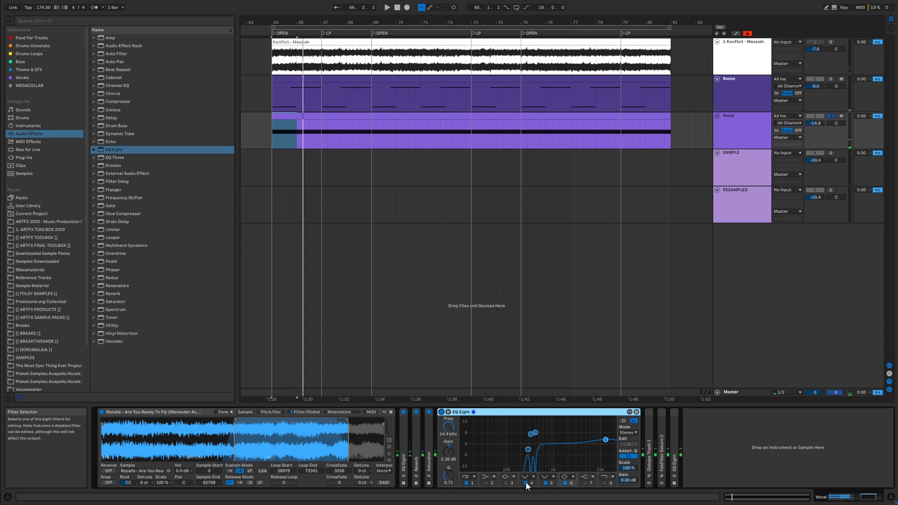
left_click(544, 483)
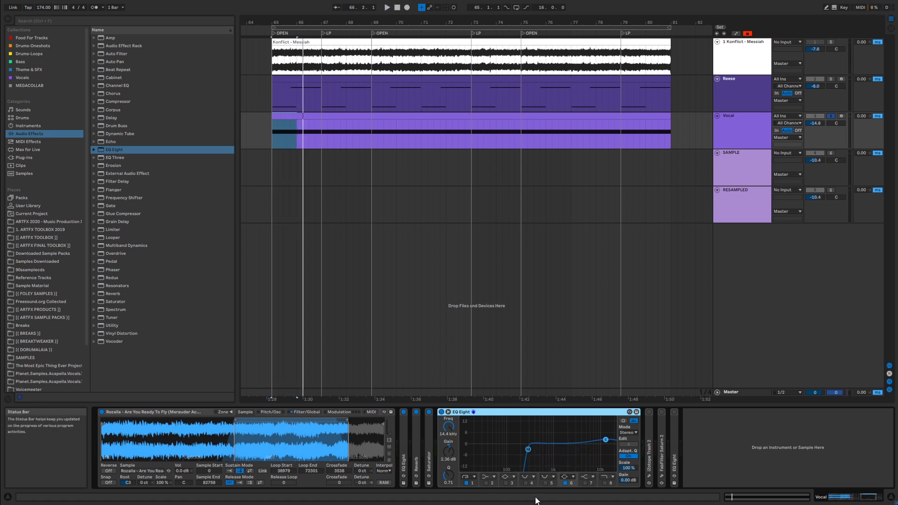
key("space")
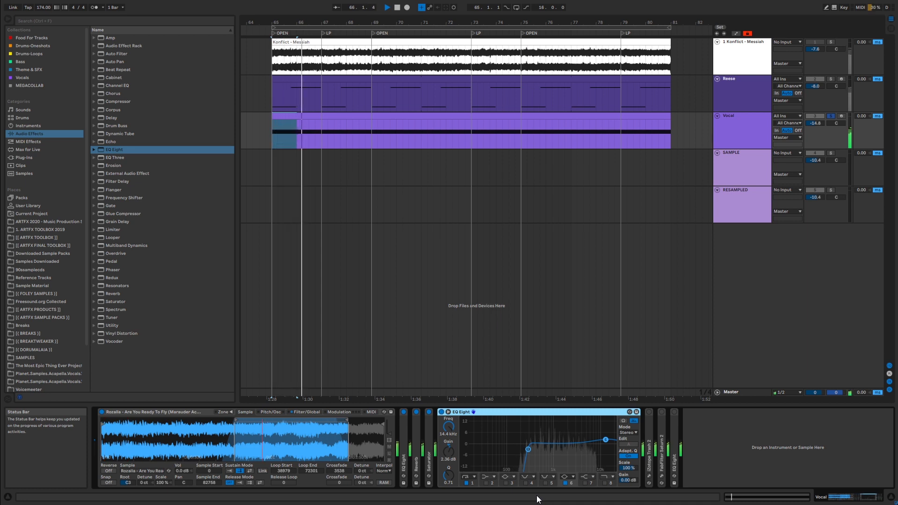
key("space")
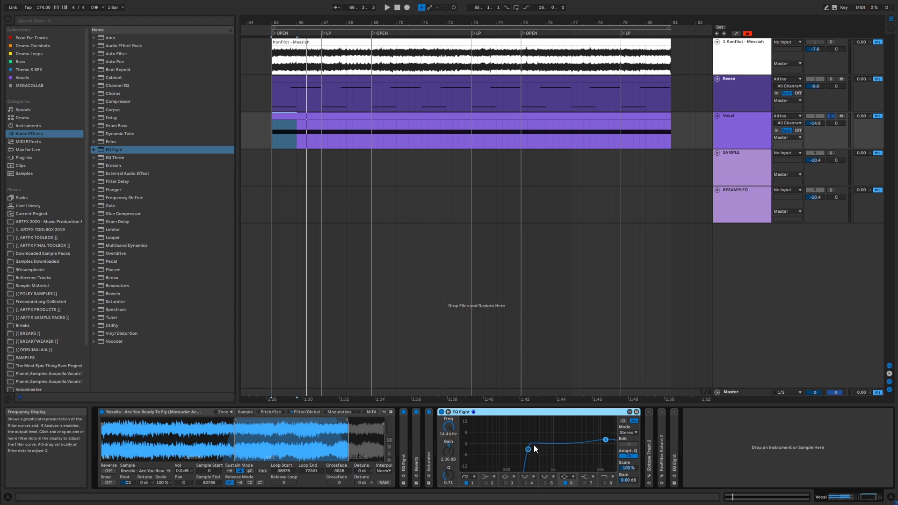
key("space")
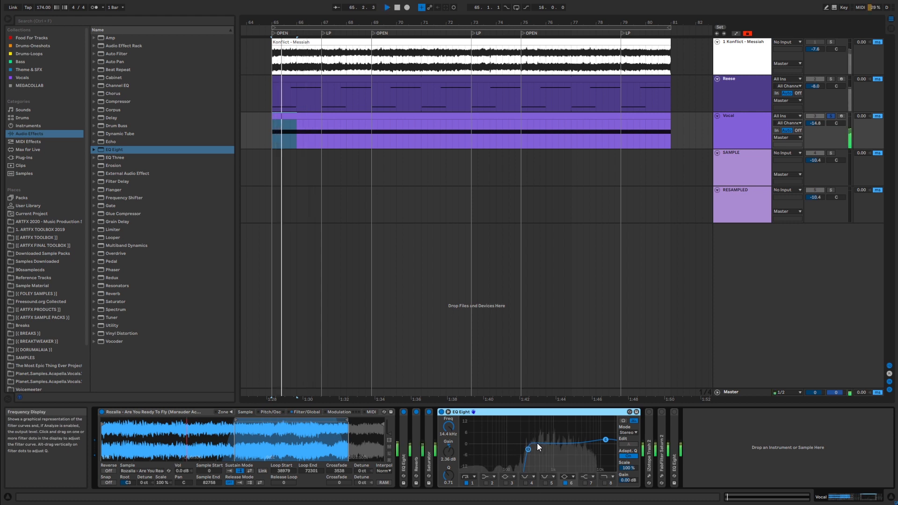
key("space")
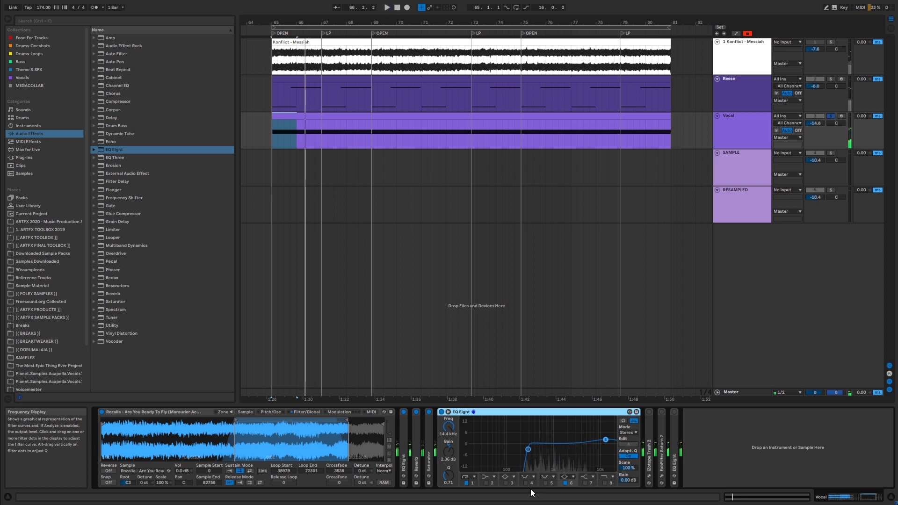
Turn bands 4 and 5 of the second EQ Eight back on during playback, and fold the device
left_click(525, 483)
key("space")
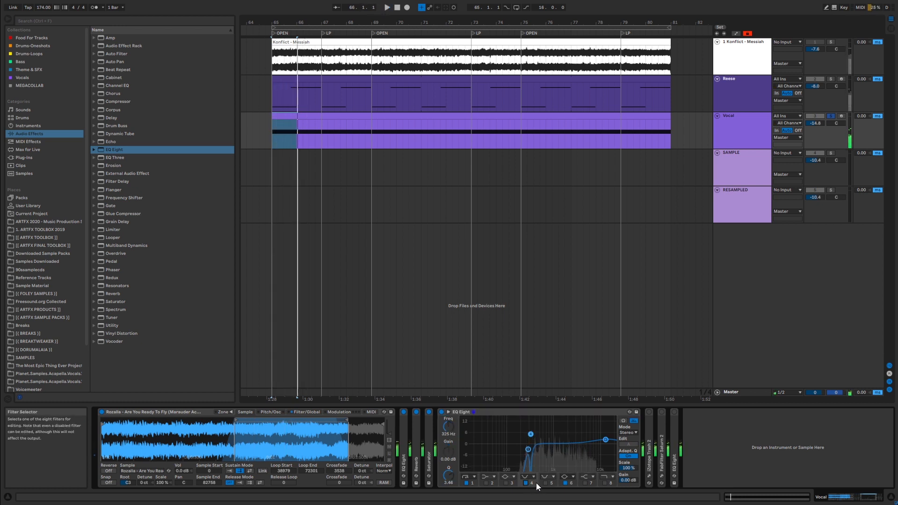
left_click(545, 482)
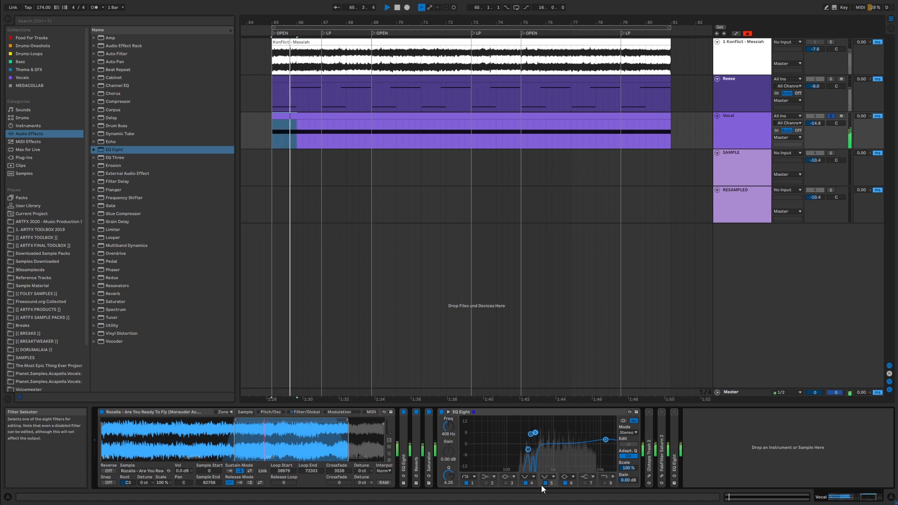
key("space")
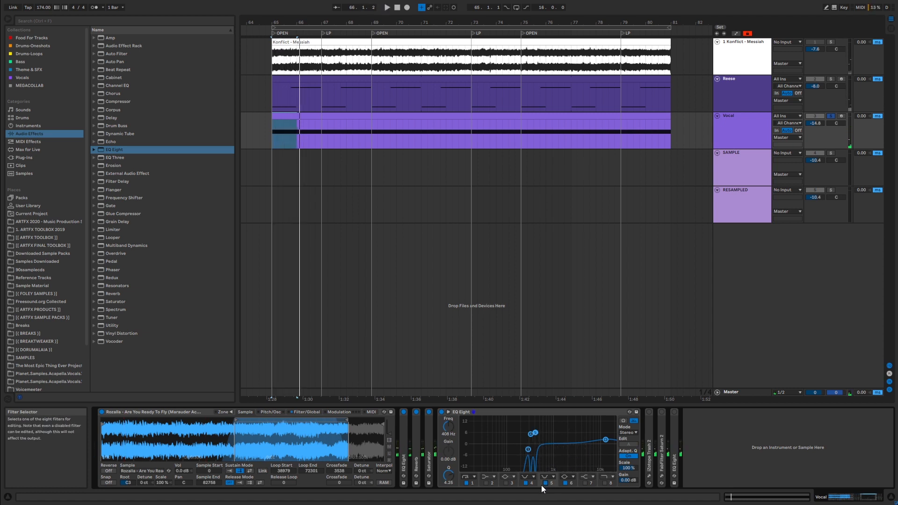
double_click(573, 413)
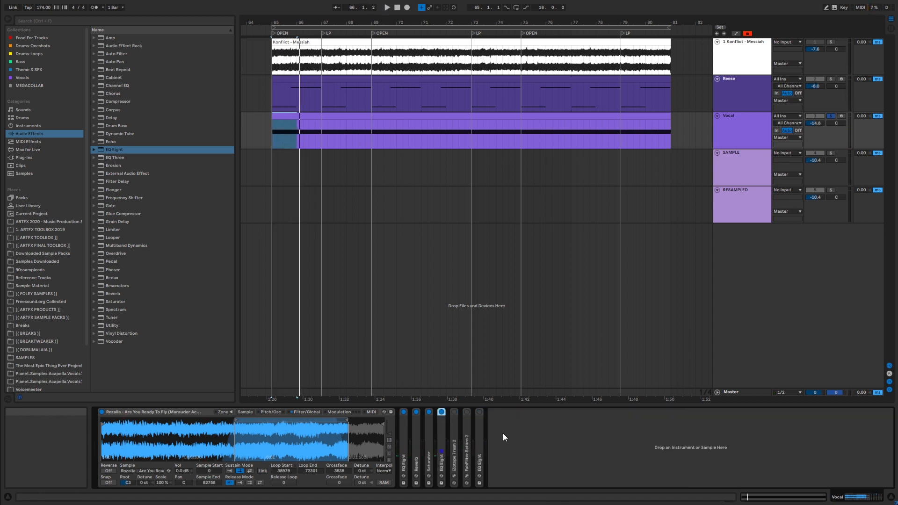
Open the iZotope Trash 2 window, inspect its distortion bands through band 3, play the Vocal bar, and close and fold the plug-in
double_click(454, 446)
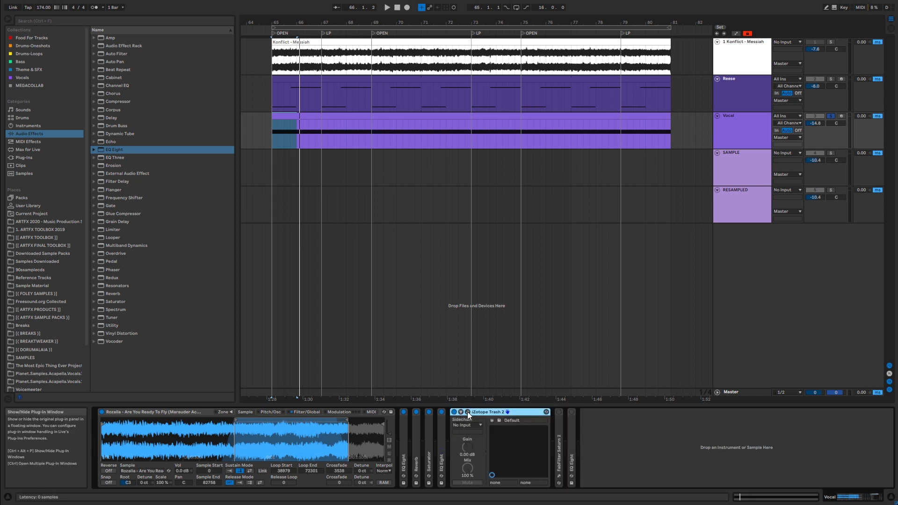
key("ctrl+alt+p")
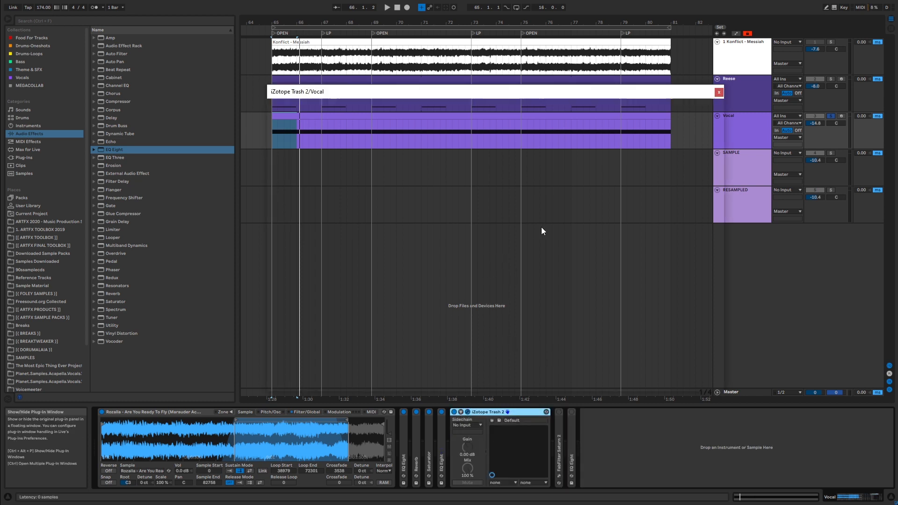
left_click(398, 161)
left_click(559, 158)
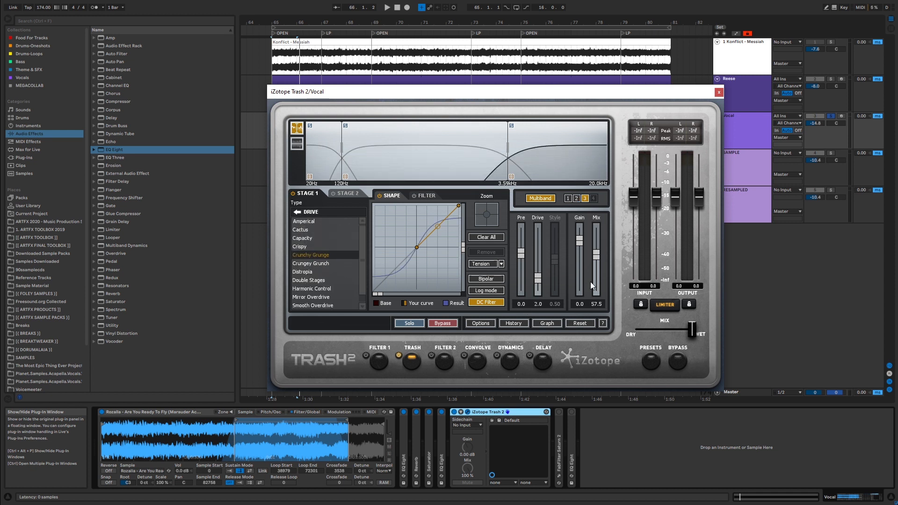
key("space")
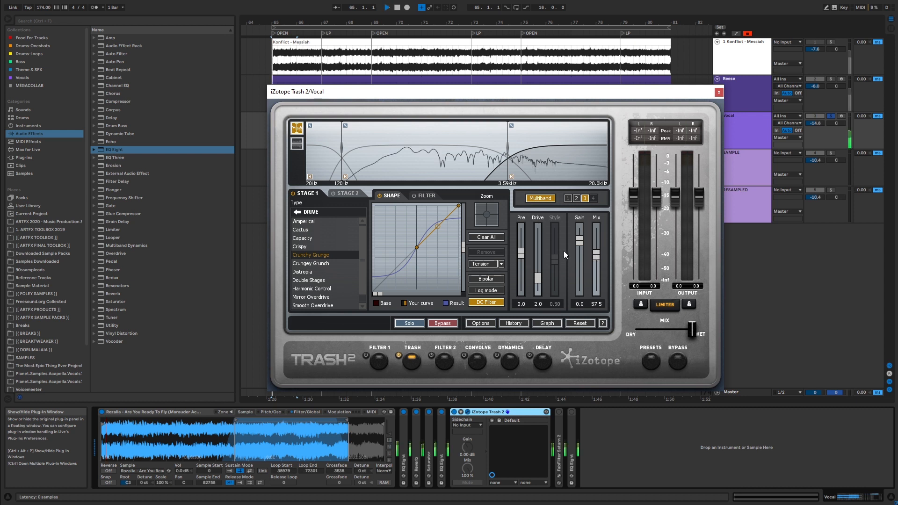
key("space")
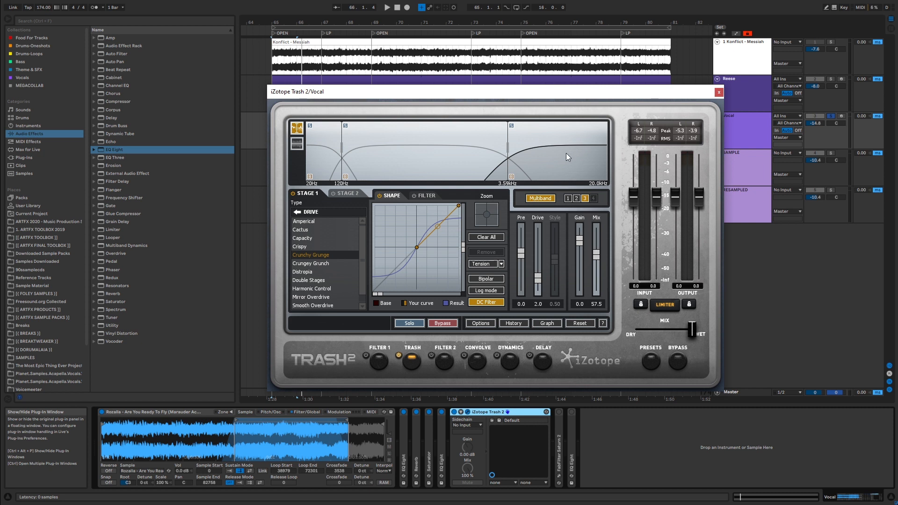
left_click(718, 92)
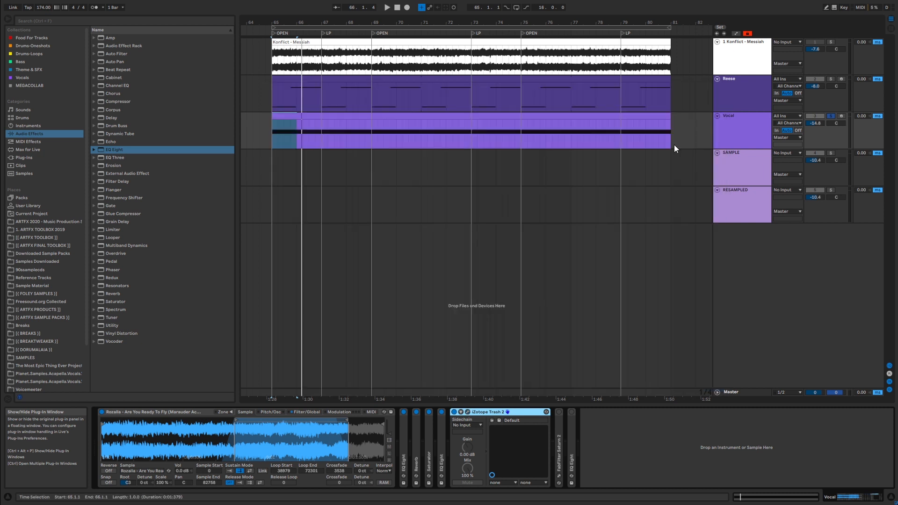
double_click(487, 411)
Unfold FabFilter Saturn 2 on the Vocal track and open its plug-in window
double_click(463, 436)
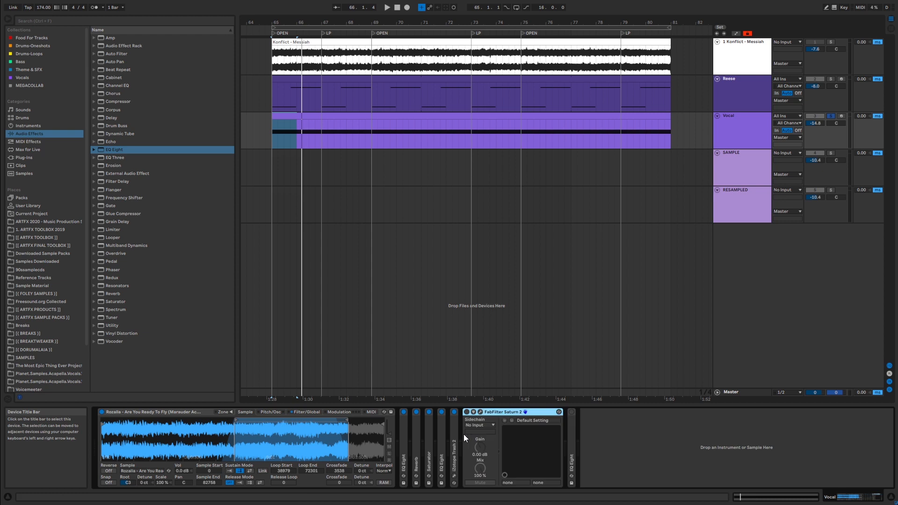
left_click(480, 411)
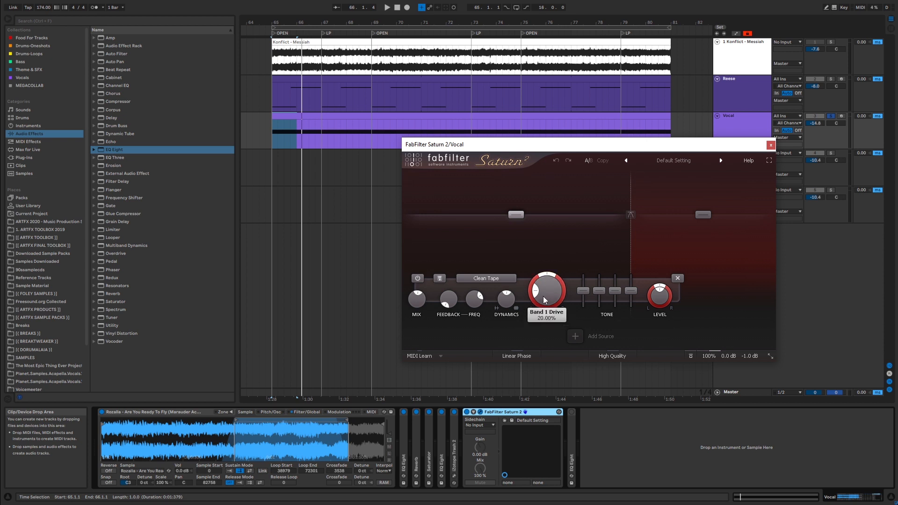
Examine Band 2's Warm Tape settings in FabFilter Saturn 2, and close the plug-in window
left_click(727, 258)
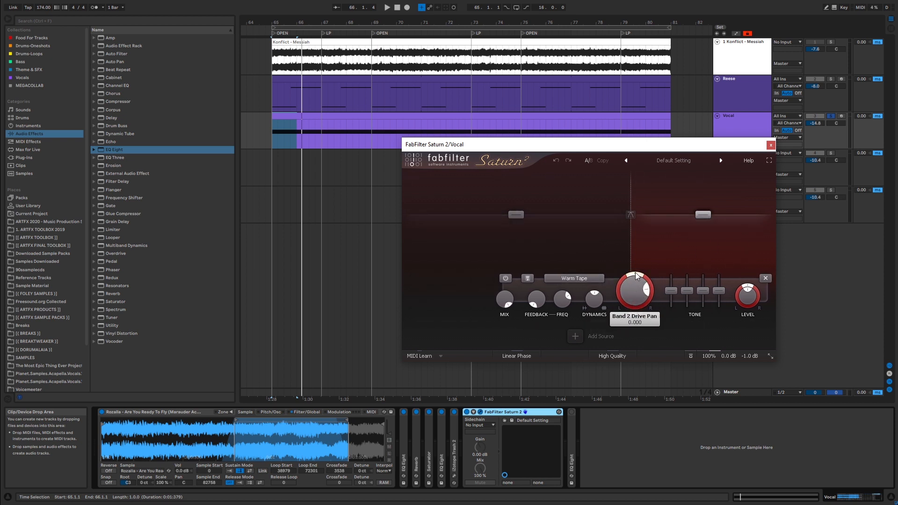
left_click(771, 145)
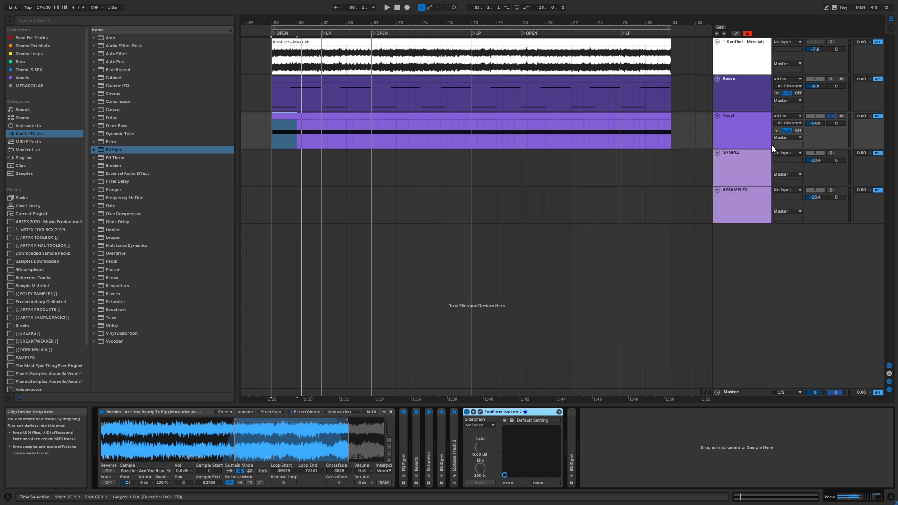
Compare the Vocal bar with FabFilter Saturn 2 bypassed and re-enabled during playback, and fold the device
left_click(467, 414)
key("space")
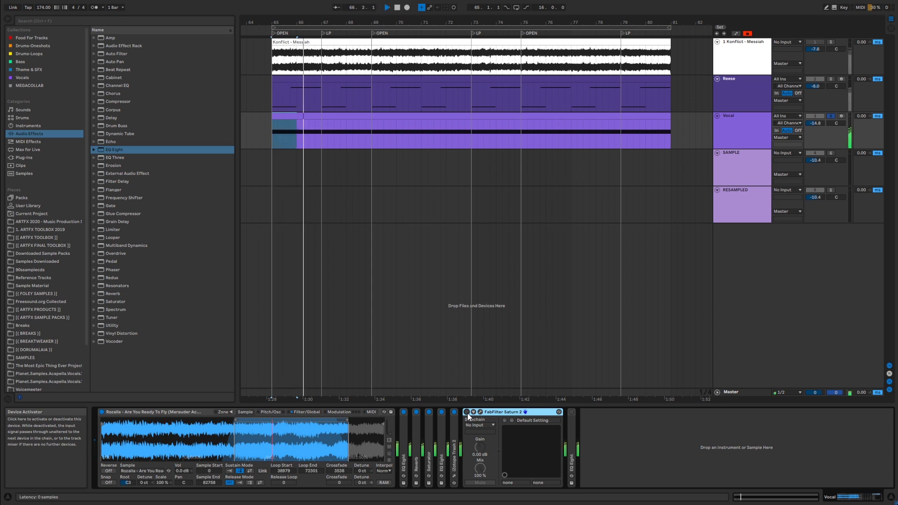
left_click(468, 414)
key("space")
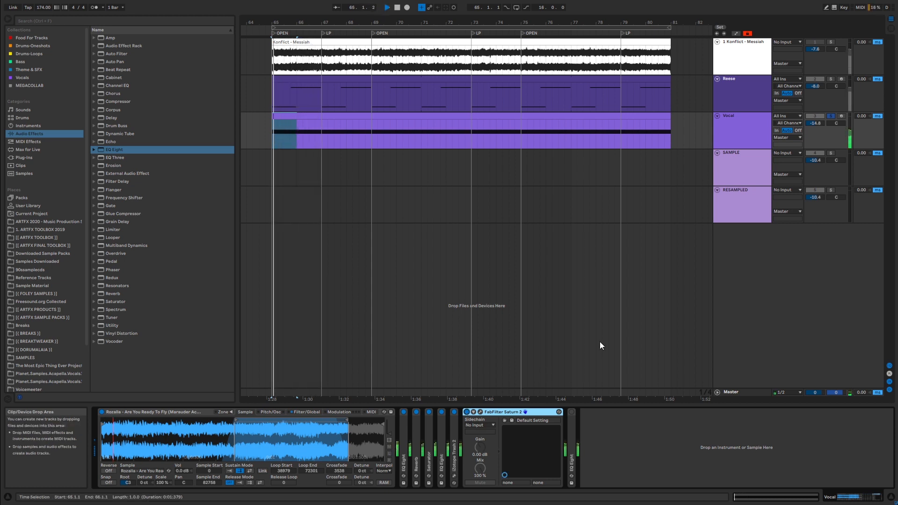
key("space")
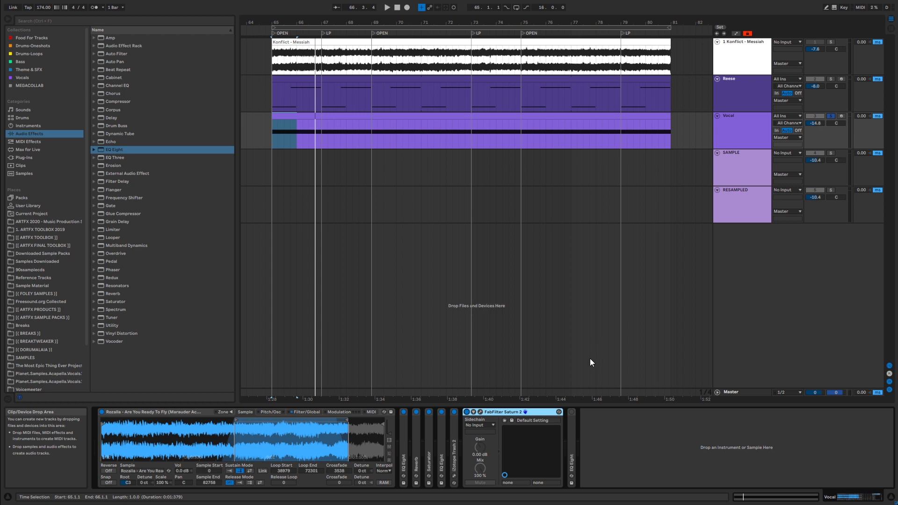
double_click(518, 410)
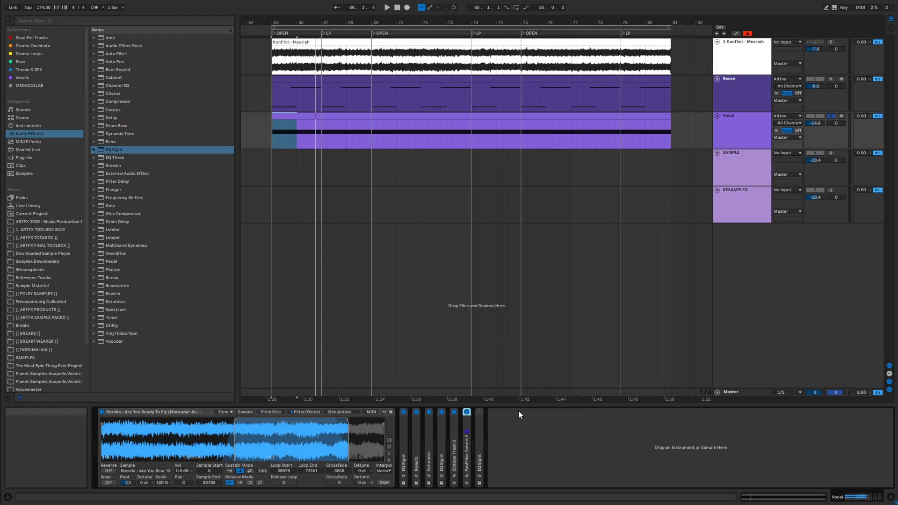
Unfold the last EQ Eight on the Vocal track, turn it on, and play the Vocal bar through it
double_click(479, 433)
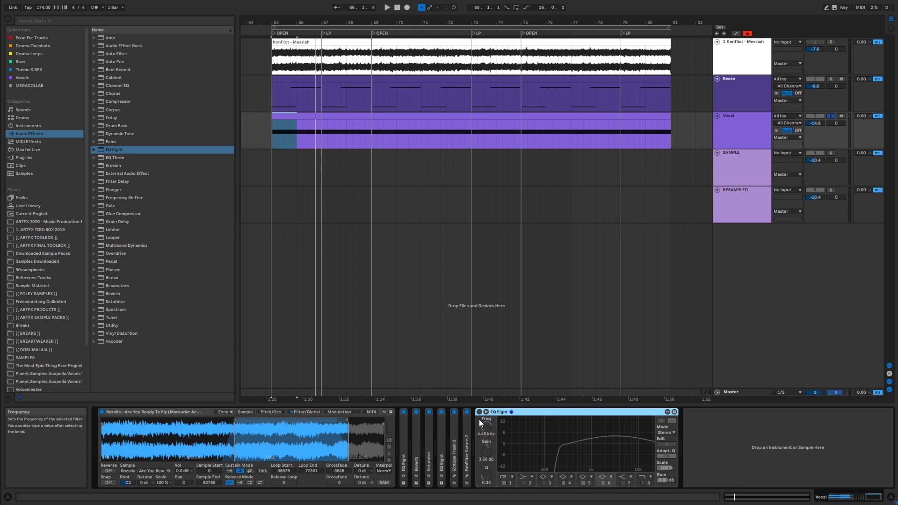
left_click(479, 412)
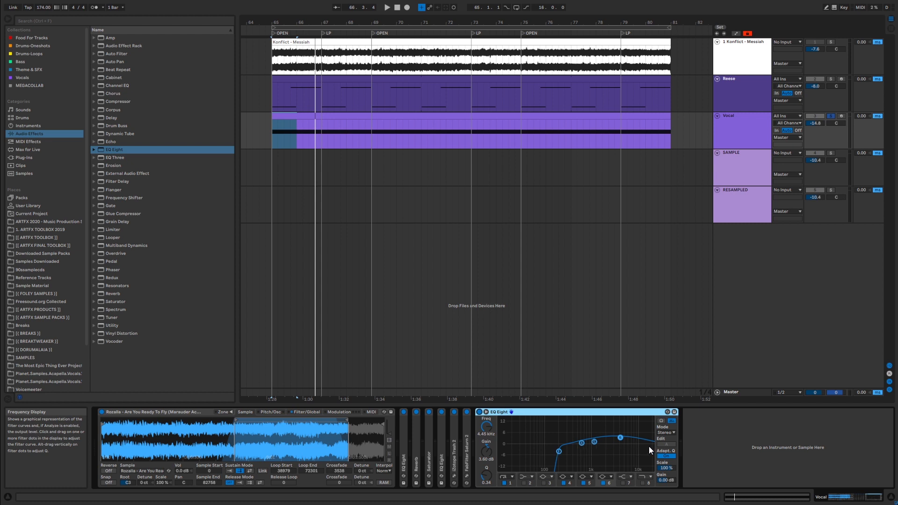
key("space")
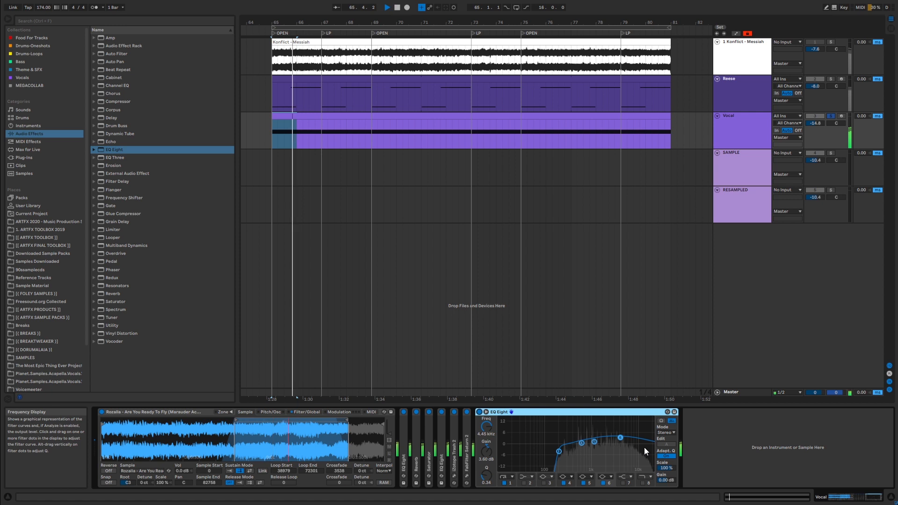
key("space")
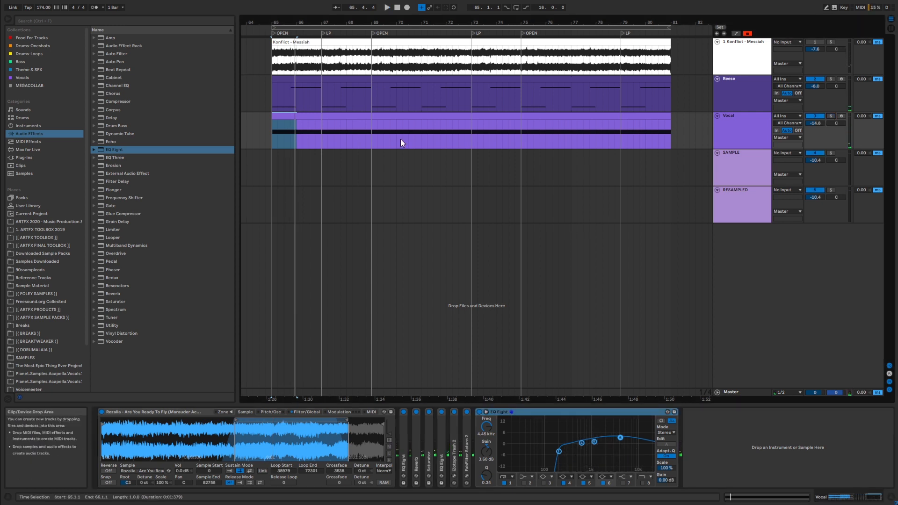
Play the Reese and Vocal tracks together from the start of bar 65
left_click(270, 93)
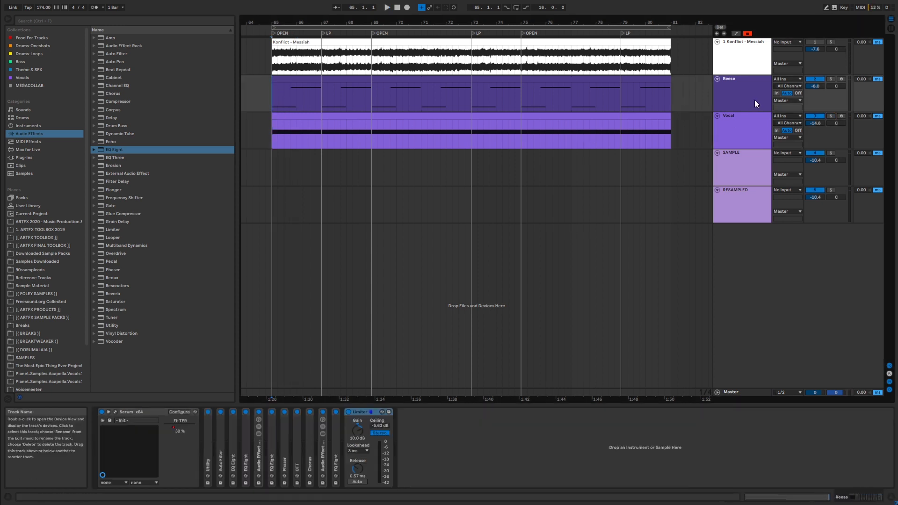
key("space")
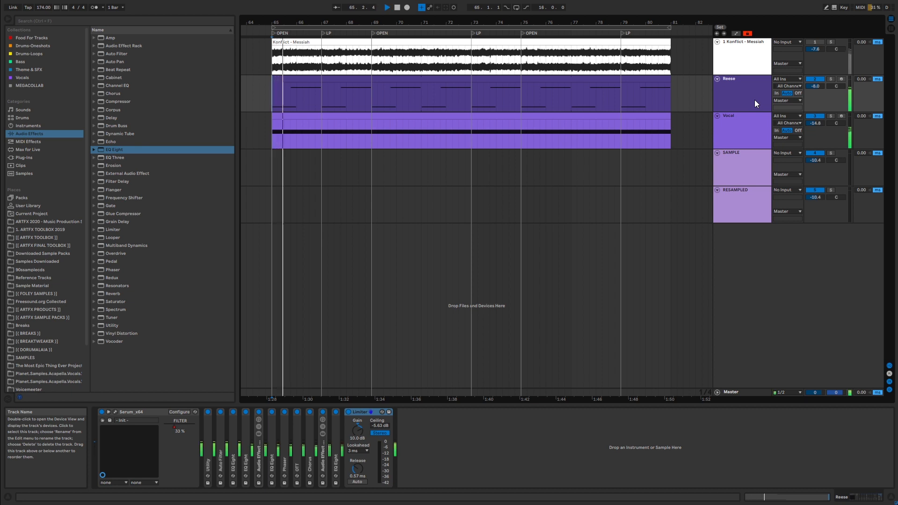